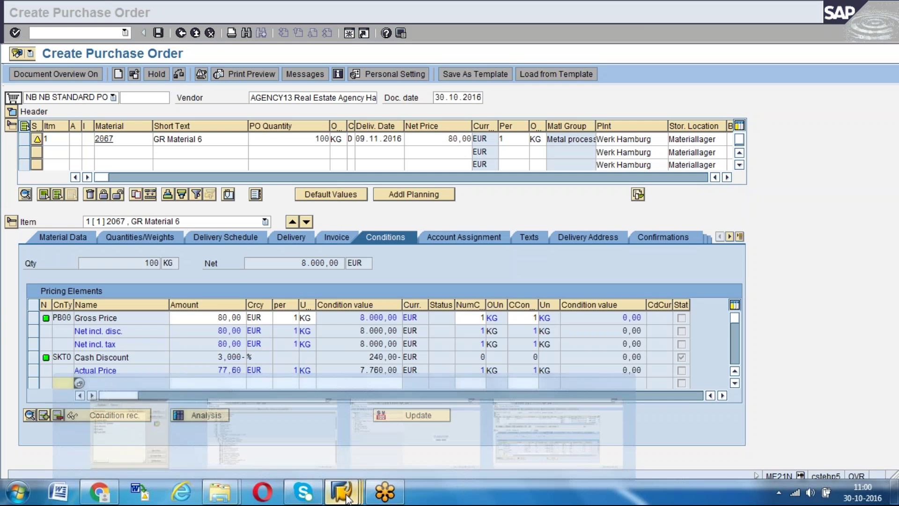
In the Display IMG session, run Define Schema Group and review vendor schema group 01, Domestic Vendor.
{"action": "mouse_move", "coordinate": [346, 495]}
{"action": "left_click", "coordinate": [365, 412]}
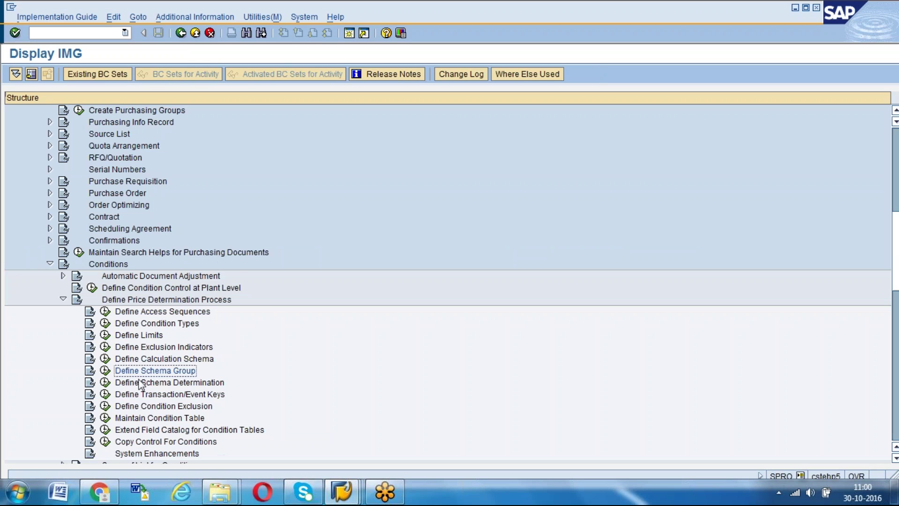
{"action": "left_click", "coordinate": [105, 370]}
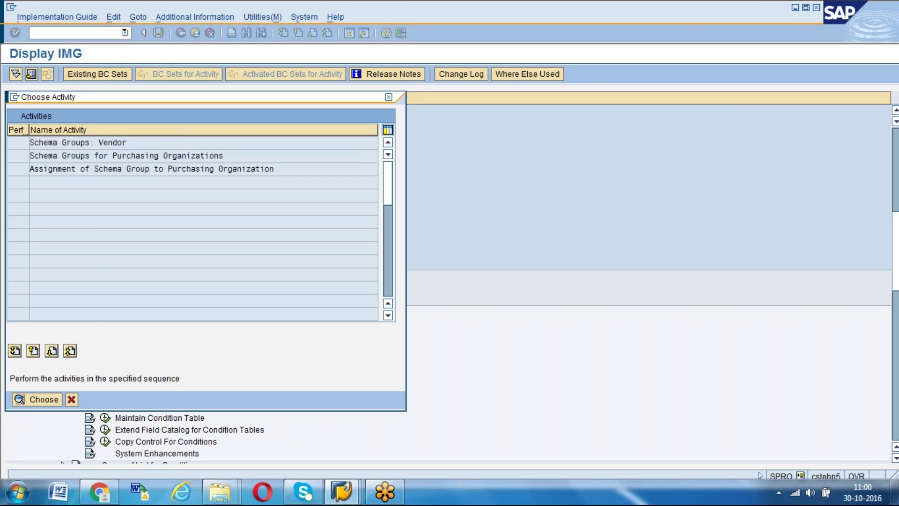
{"action": "double_click", "coordinate": [94, 142]}
{"action": "left_click", "coordinate": [10, 124]}
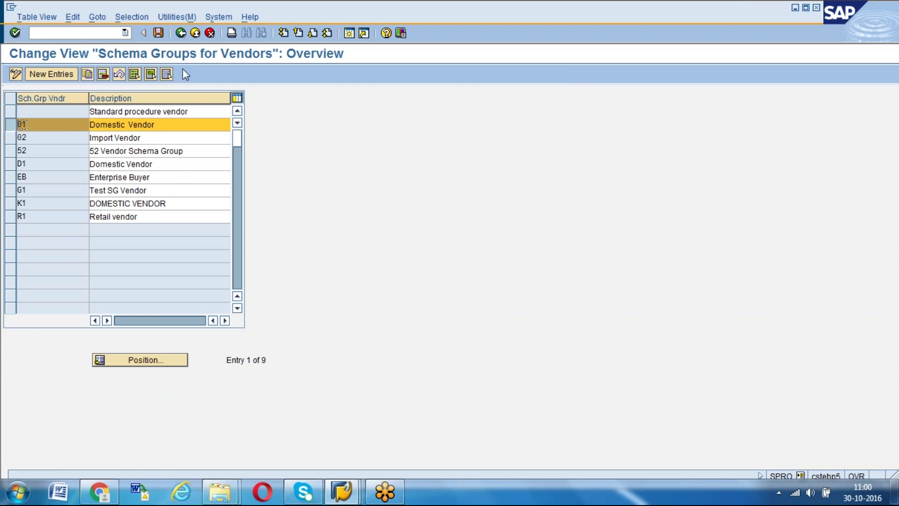
{"action": "left_click", "coordinate": [180, 33]}
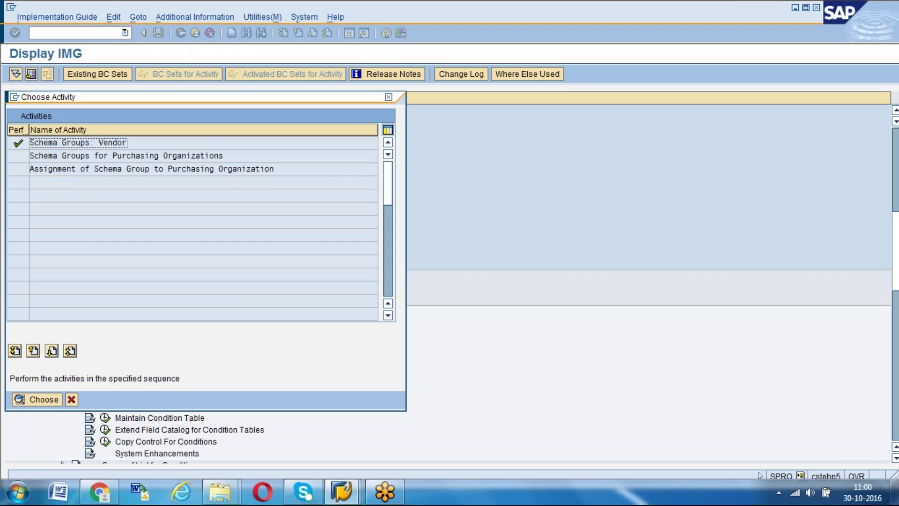
Display the locked Schema Groups for Purchasing Organizations data and review entry 0001.
{"action": "double_click", "coordinate": [90, 156]}
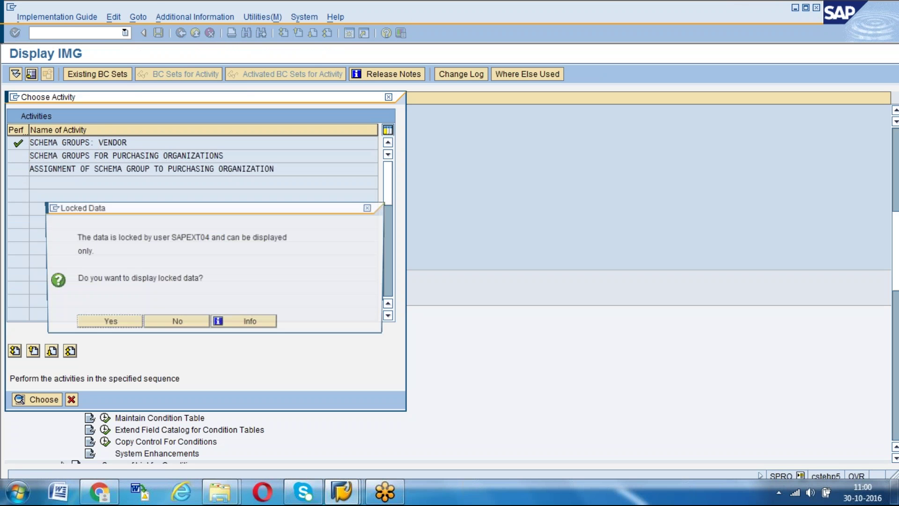
{"action": "left_click", "coordinate": [104, 323]}
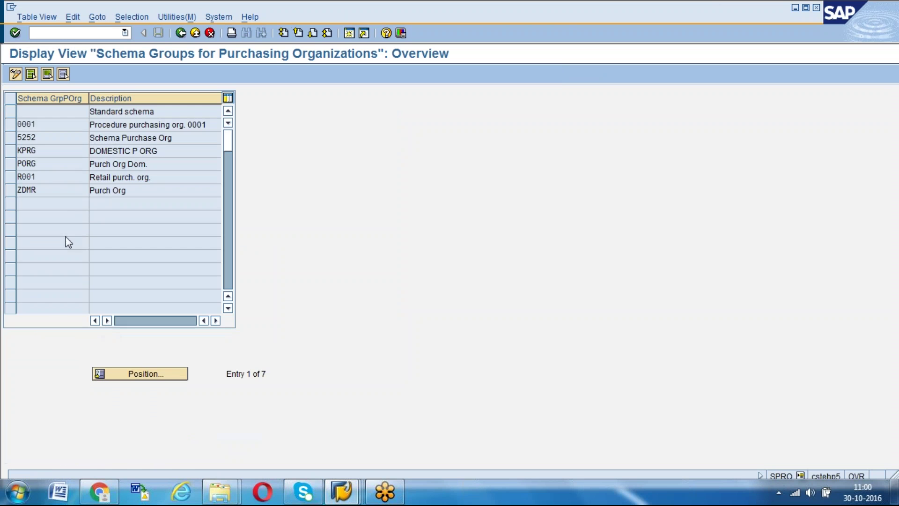
{"action": "left_click", "coordinate": [10, 125]}
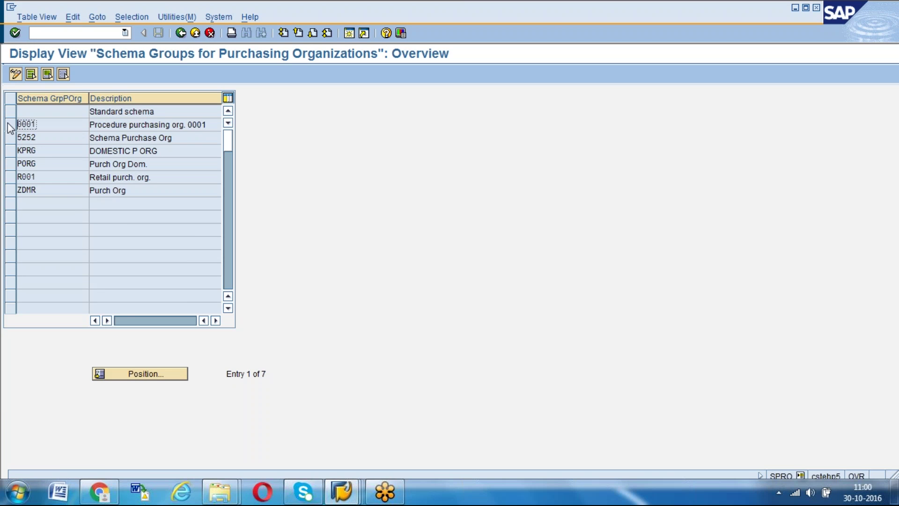
{"action": "left_click", "coordinate": [181, 33]}
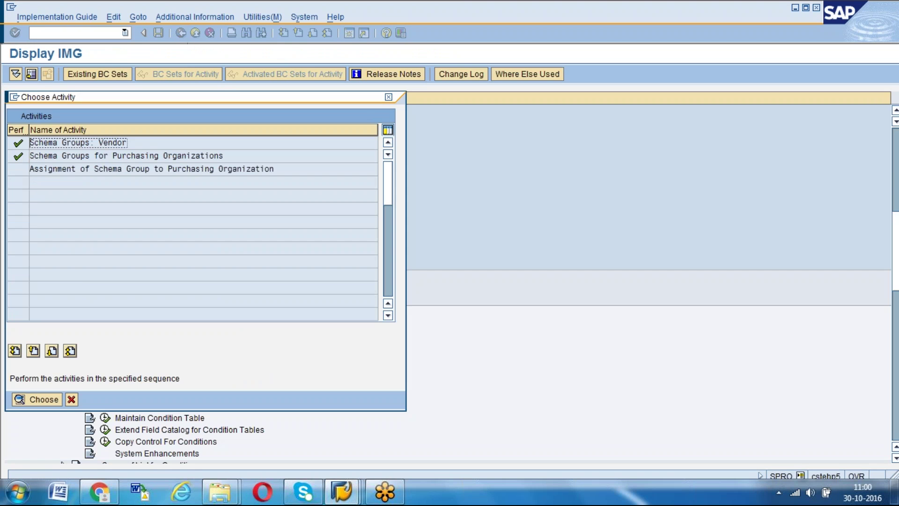
Look up purchasing organization 1000 in Assignment of Schema Group to Purchasing Organization, check its schema group, and leave the schema group activities.
{"action": "double_click", "coordinate": [100, 169]}
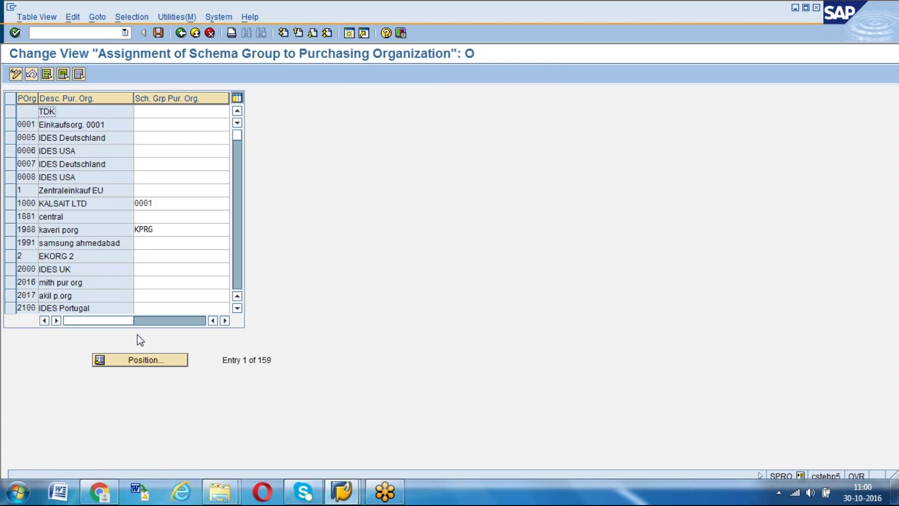
{"action": "left_click", "coordinate": [134, 361]}
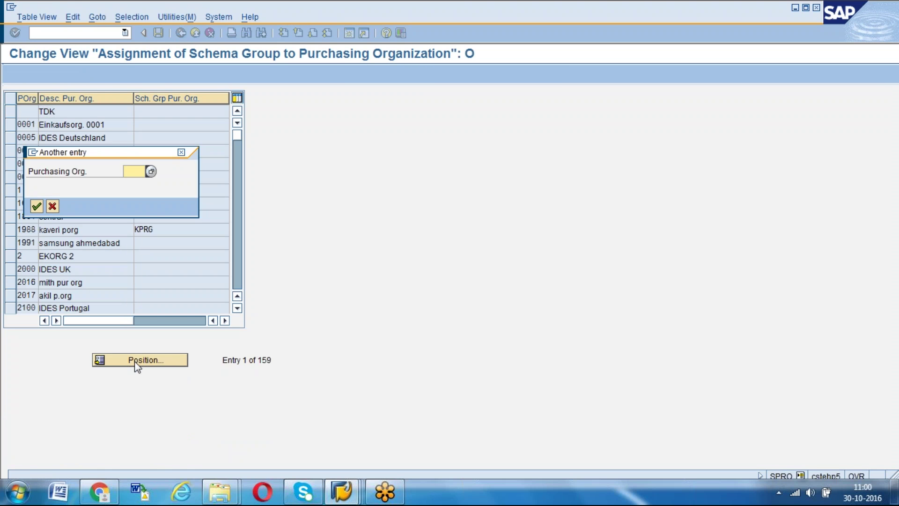
{"action": "type", "text": "1000"}
{"action": "key", "text": "Return"}
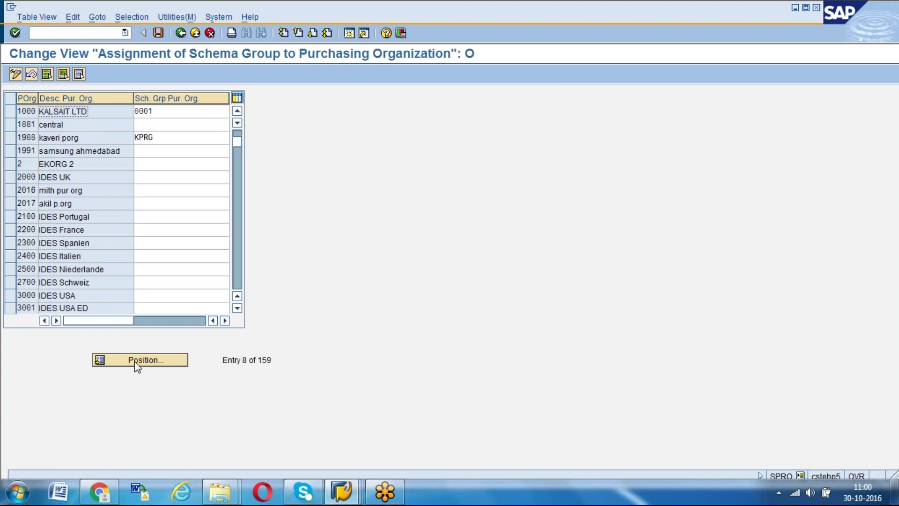
{"action": "left_click", "coordinate": [9, 115]}
{"action": "left_click", "coordinate": [157, 113]}
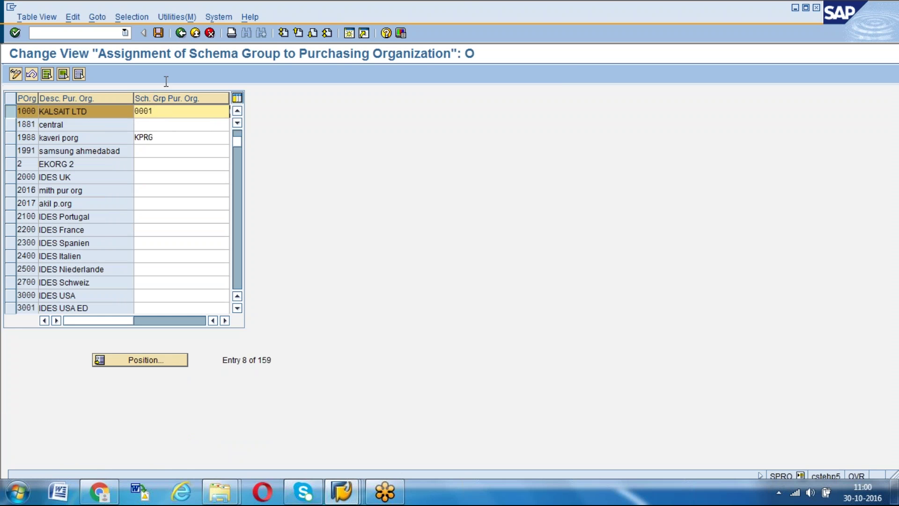
{"action": "left_click", "coordinate": [181, 32]}
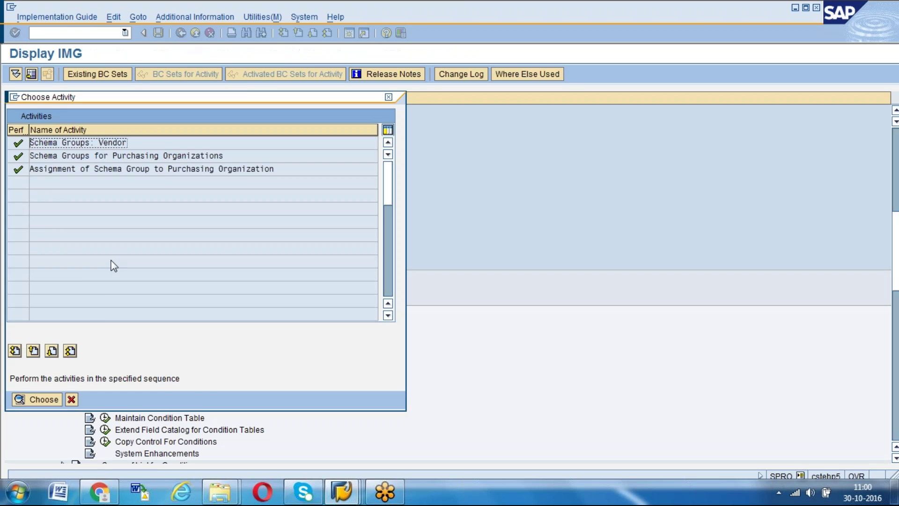
{"action": "left_click", "coordinate": [71, 399]}
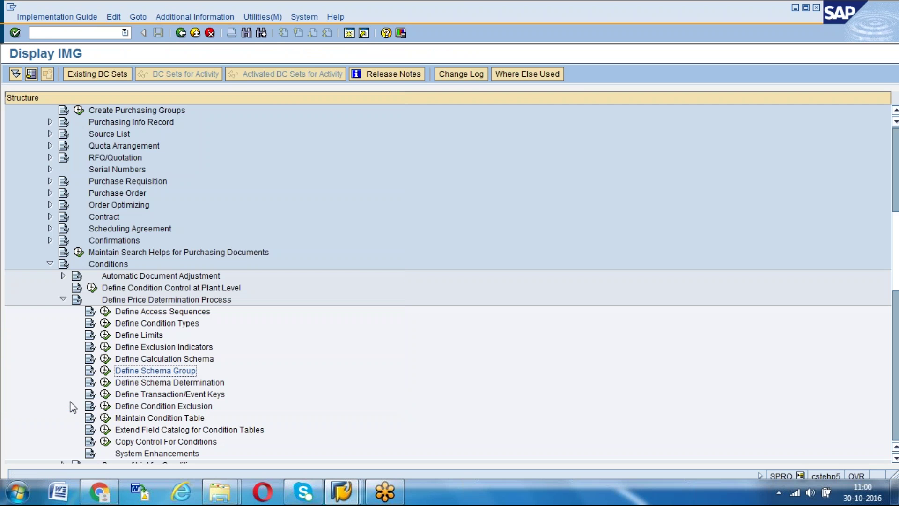
Run Define Schema Determination for standard purchase orders and check the procedure for schema groups 0001 and 01.
{"action": "left_click", "coordinate": [104, 382]}
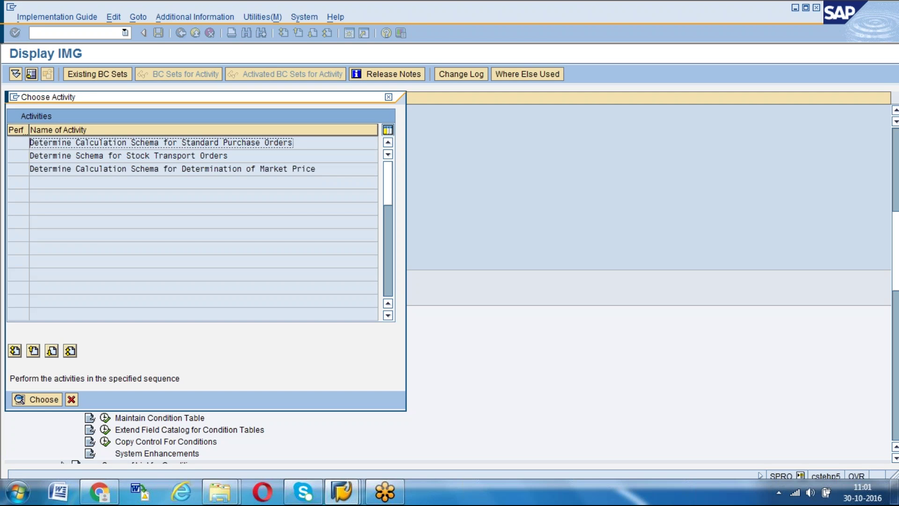
{"action": "left_click", "coordinate": [16, 144]}
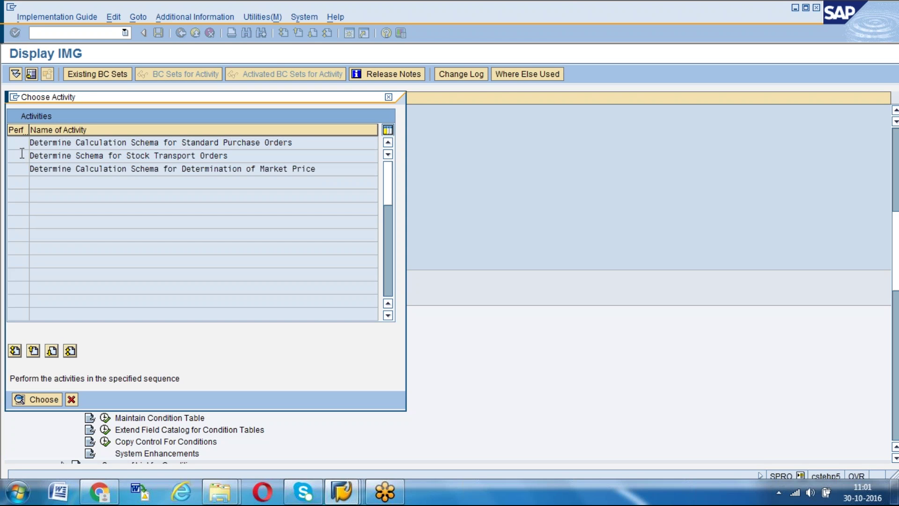
{"action": "double_click", "coordinate": [119, 145]}
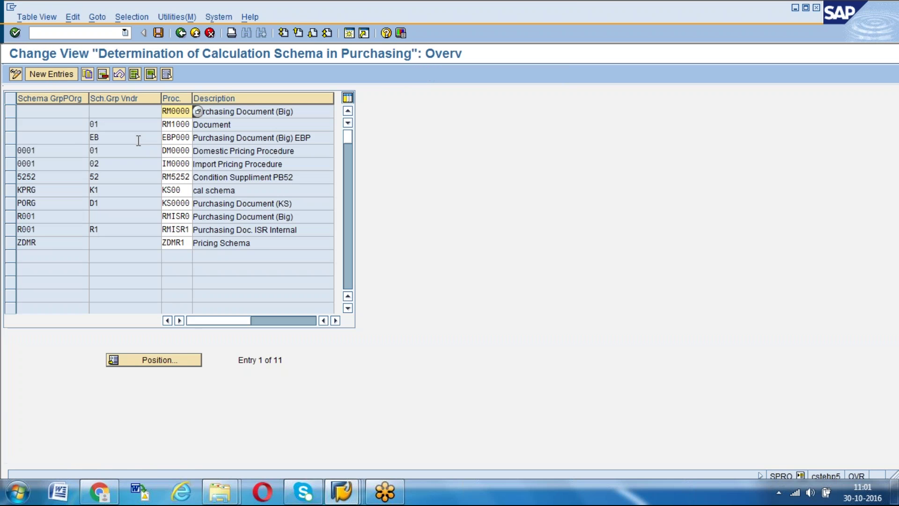
{"action": "left_click", "coordinate": [9, 153]}
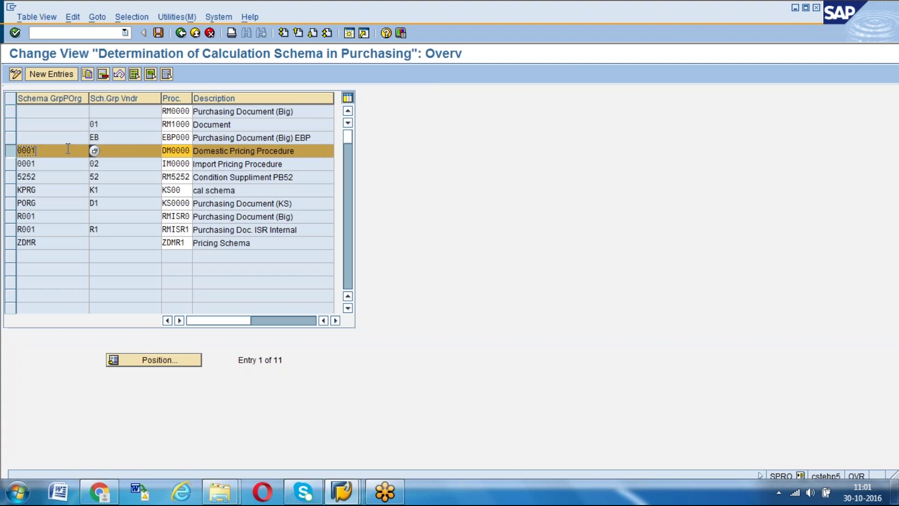
{"action": "key", "text": "Tab"}
{"action": "left_click", "coordinate": [188, 151]}
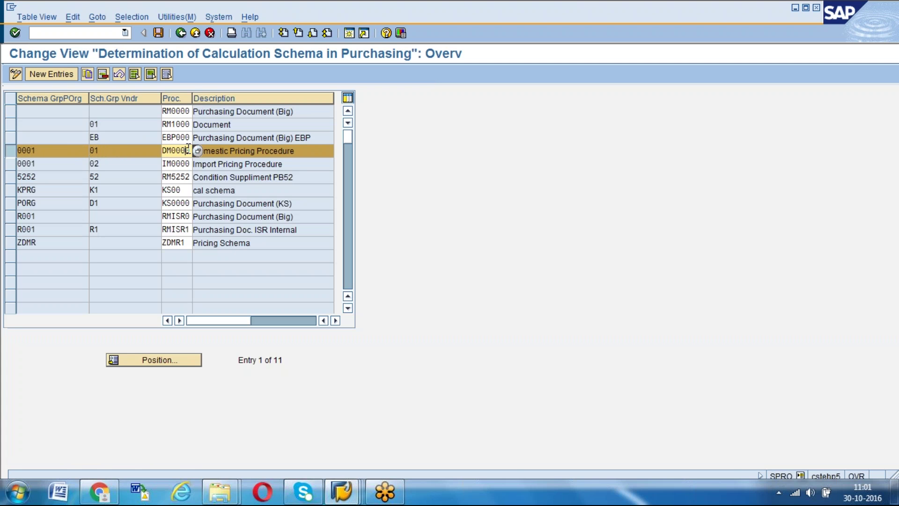
{"action": "left_click", "coordinate": [182, 34]}
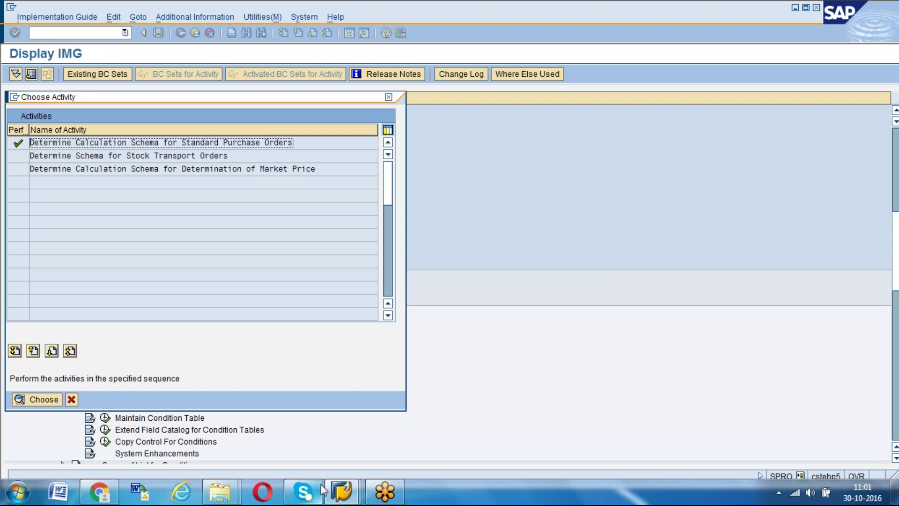
In the SAP Easy Access session, run MK02 for Real Estate Agency Hamburg and check the purchasing organization and vendor schema group in its purchasing data.
{"action": "left_click", "coordinate": [349, 497]}
{"action": "left_click", "coordinate": [420, 428]}
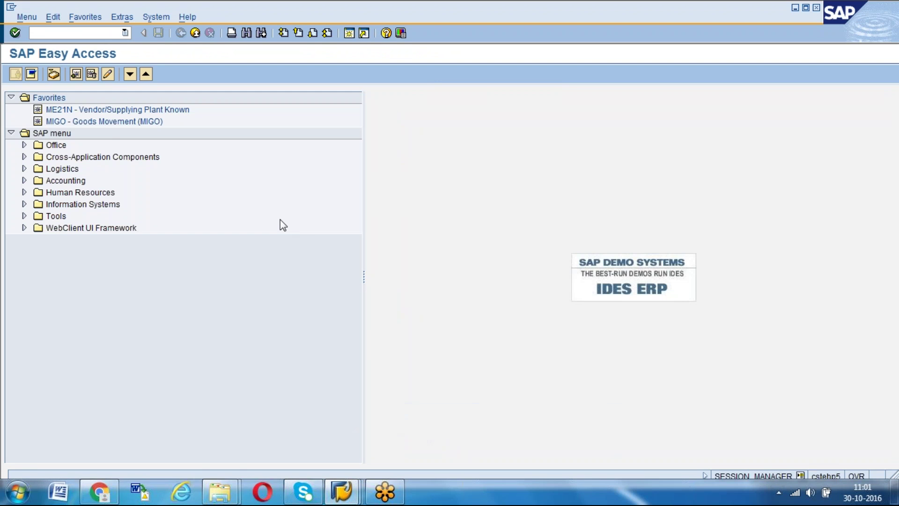
{"action": "type", "text": "mk02"}
{"action": "key", "text": "Return"}
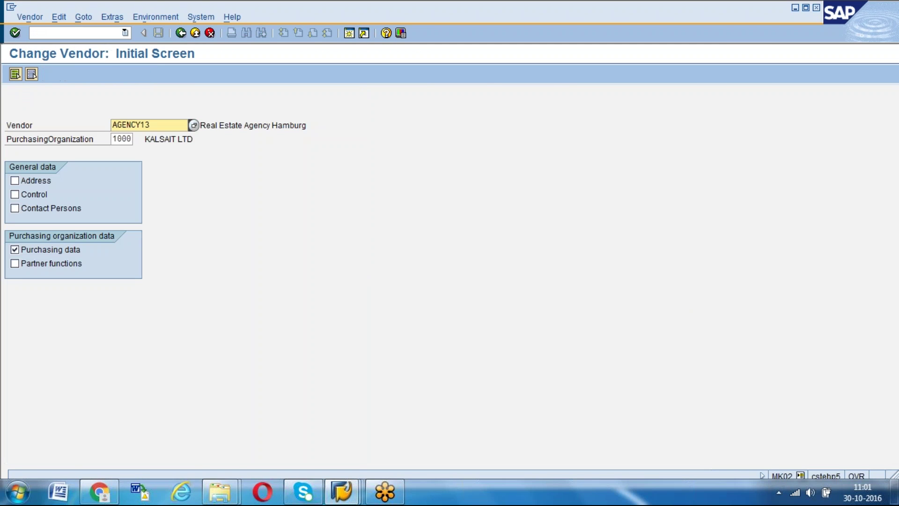
{"action": "key", "text": "Return"}
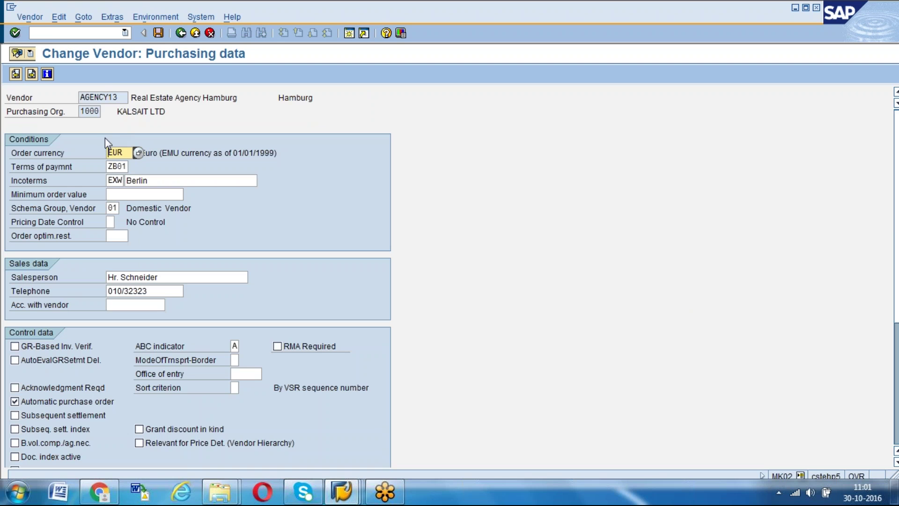
{"action": "left_click", "coordinate": [109, 207]}
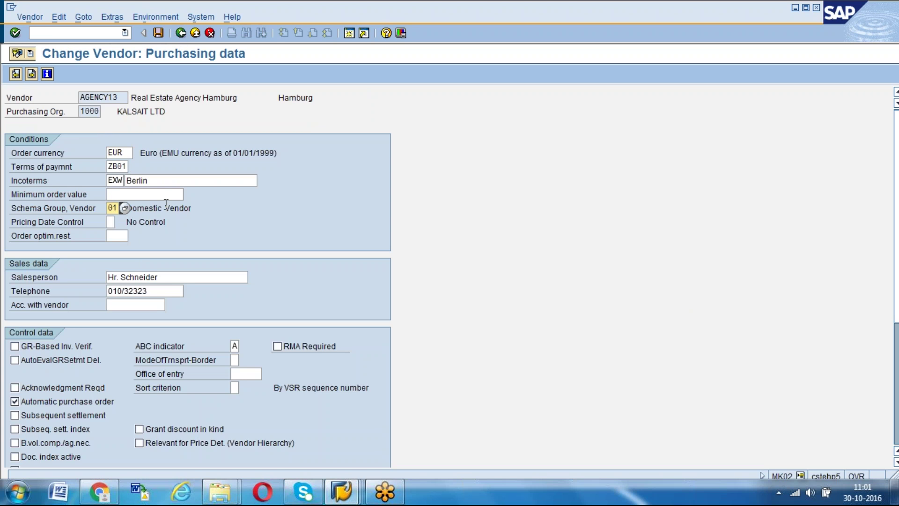
{"action": "left_click", "coordinate": [87, 111]}
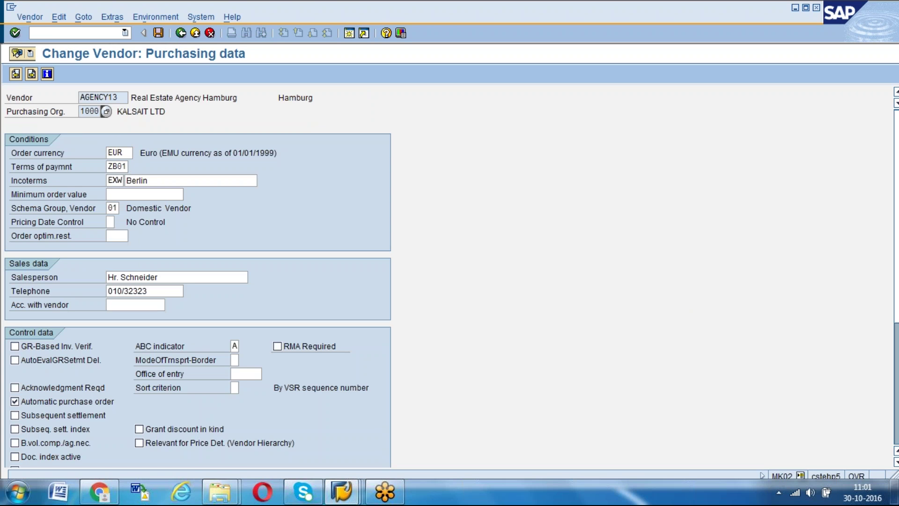
{"action": "double_click", "coordinate": [121, 205]}
{"action": "left_click", "coordinate": [112, 207]}
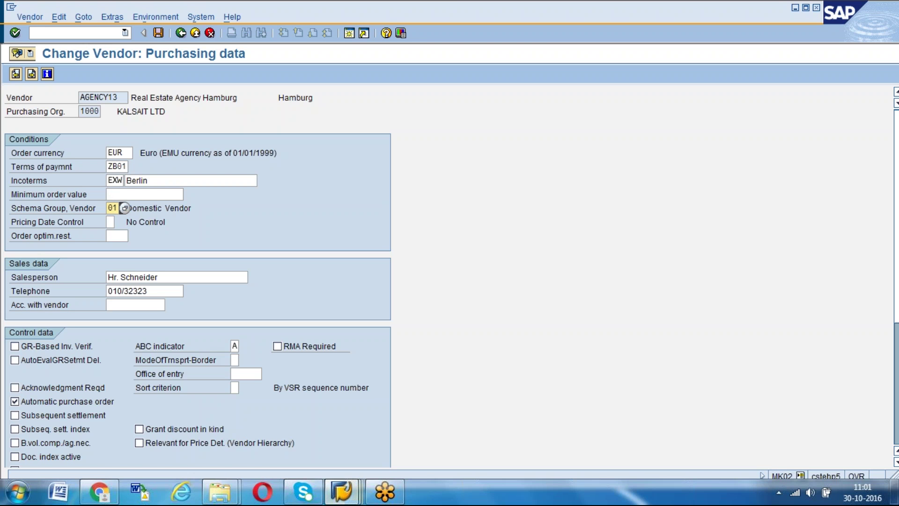
Return to the IMG session, reopen schema determination for standard purchase orders, and review the row combining schema groups 0001 and 01.
{"action": "left_click", "coordinate": [341, 490]}
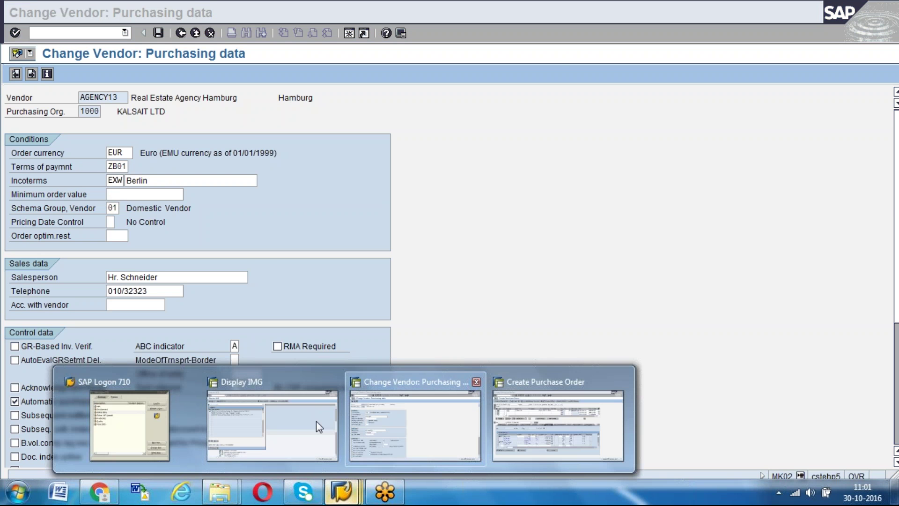
{"action": "left_click", "coordinate": [316, 421]}
{"action": "double_click", "coordinate": [161, 142]}
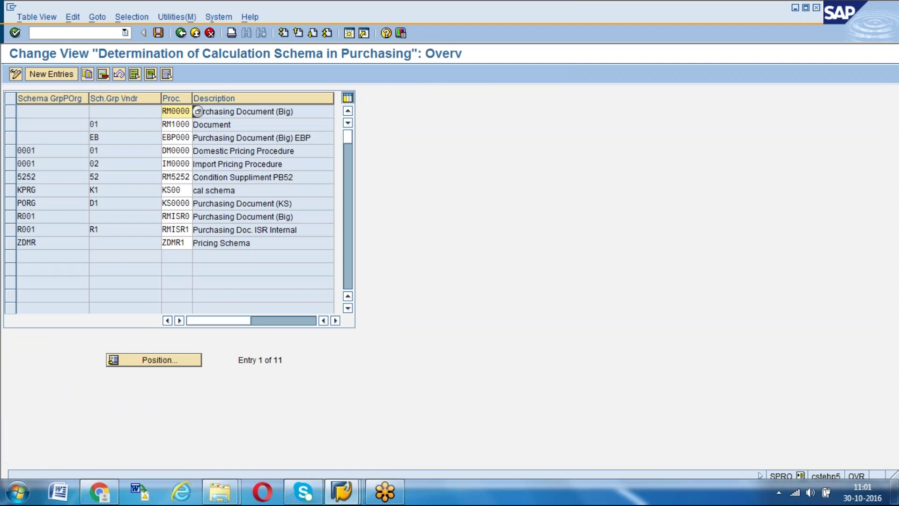
{"action": "left_click", "coordinate": [11, 152]}
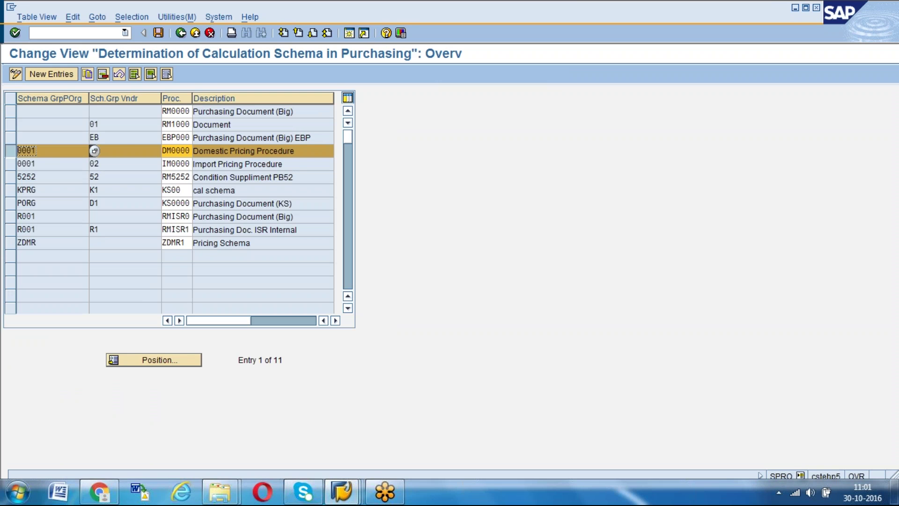
{"action": "left_click", "coordinate": [123, 149]}
{"action": "left_click", "coordinate": [93, 150]}
{"action": "key", "text": "Tab"}
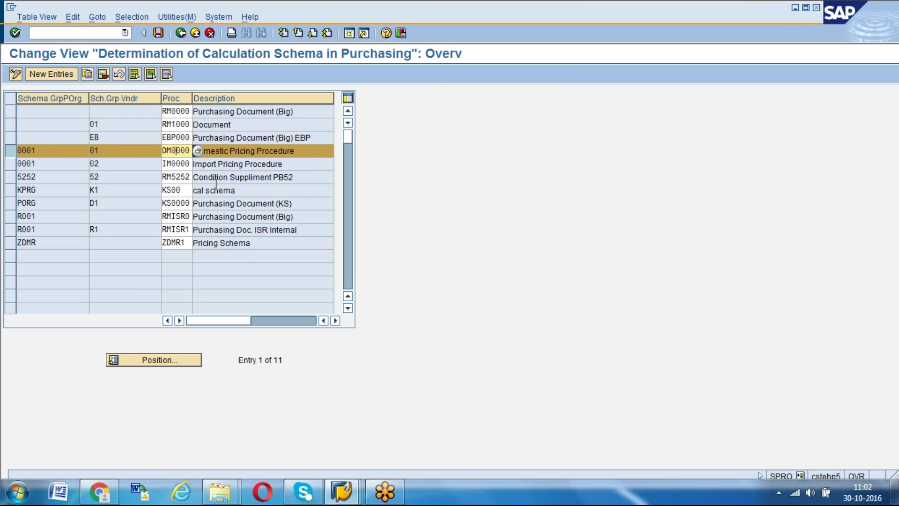
Switch to the Create Purchase Order session and restart the transaction with a blank standard purchase order.
{"action": "left_click", "coordinate": [341, 492]}
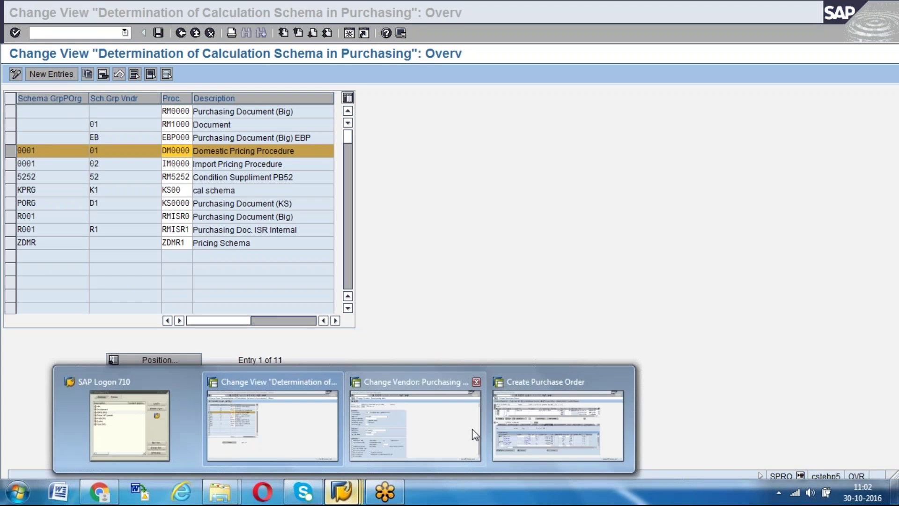
{"action": "left_click", "coordinate": [533, 412]}
{"action": "left_click", "coordinate": [82, 33]}
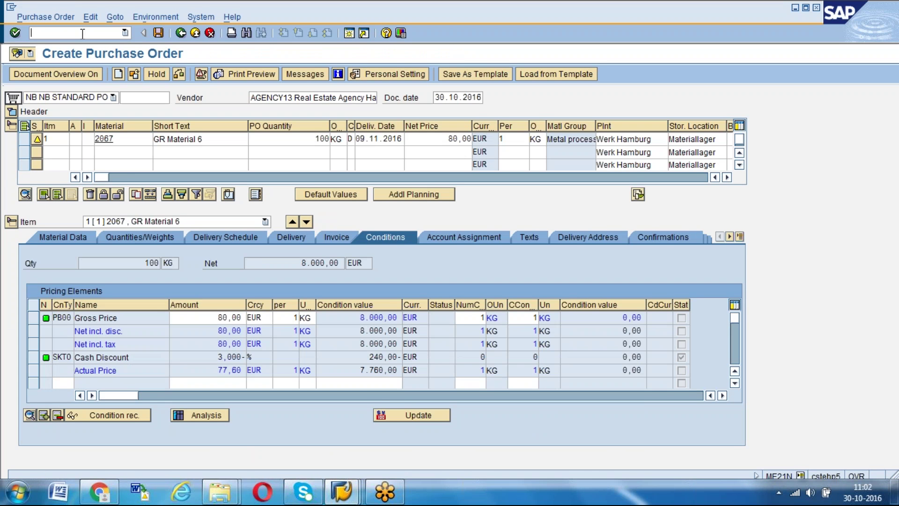
{"action": "type", "text": "/nme1"}
{"action": "key", "text": "Return"}
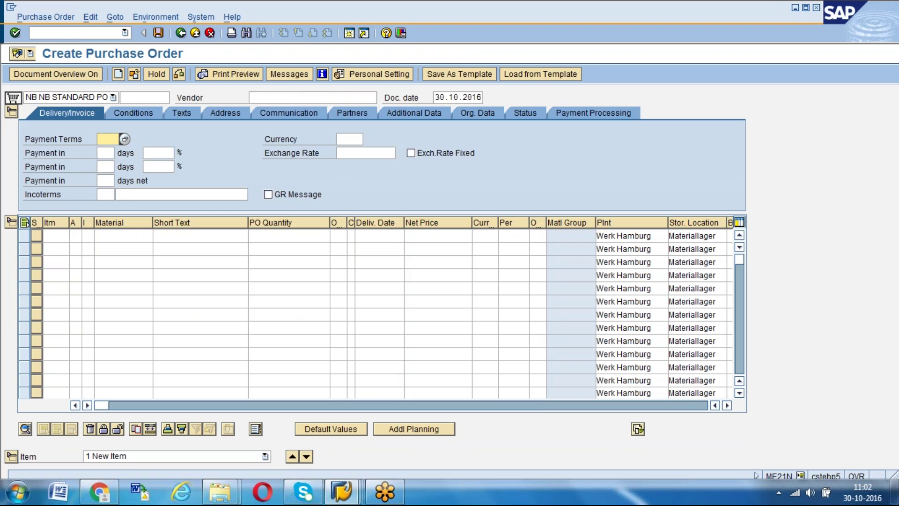
Enter Real Estate Agency Hamburg as the purchase order vendor and open the header's organizational data.
{"action": "left_click", "coordinate": [255, 97]}
{"action": "left_click", "coordinate": [267, 108]}
{"action": "key", "text": "Return"}
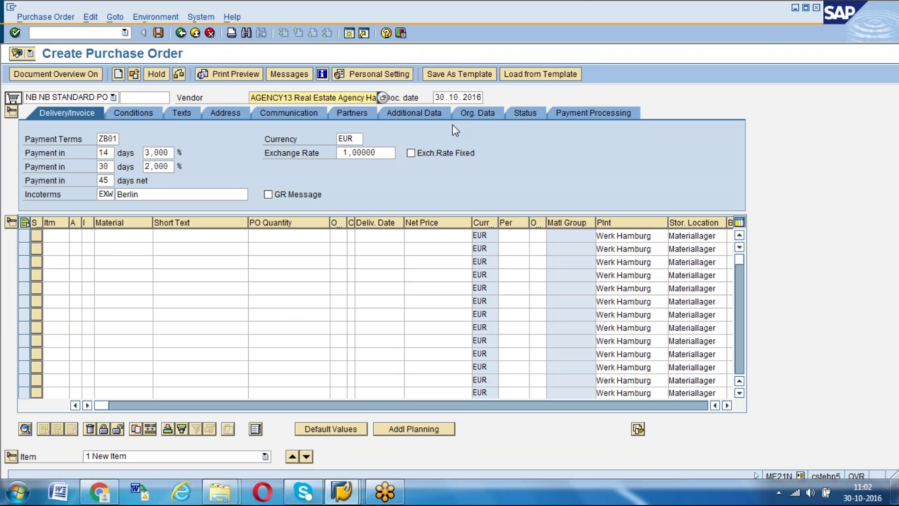
{"action": "left_click", "coordinate": [471, 115]}
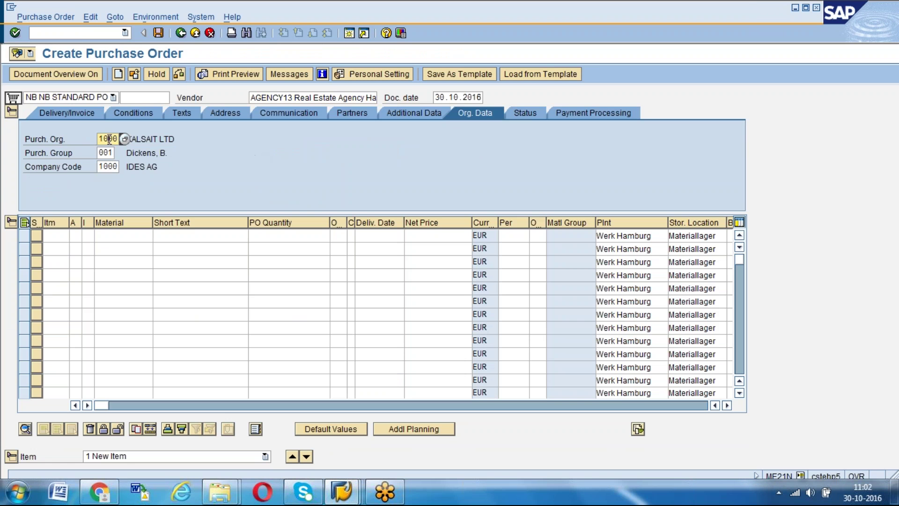
Enter material 2067 as the purchase order's first item with a quantity of 100.
{"action": "left_click", "coordinate": [117, 235]}
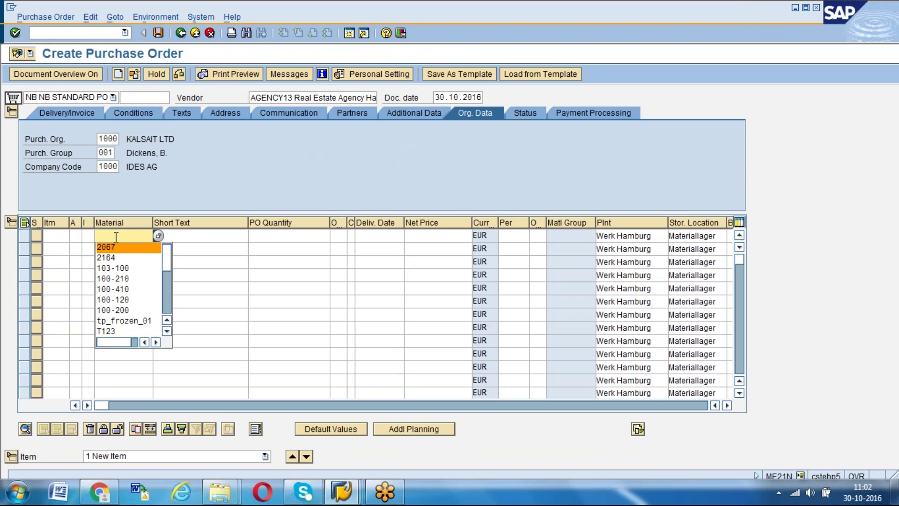
{"action": "left_click", "coordinate": [108, 248]}
{"action": "key", "text": "Return"}
{"action": "type", "text": "100"}
{"action": "key", "text": "Return"}
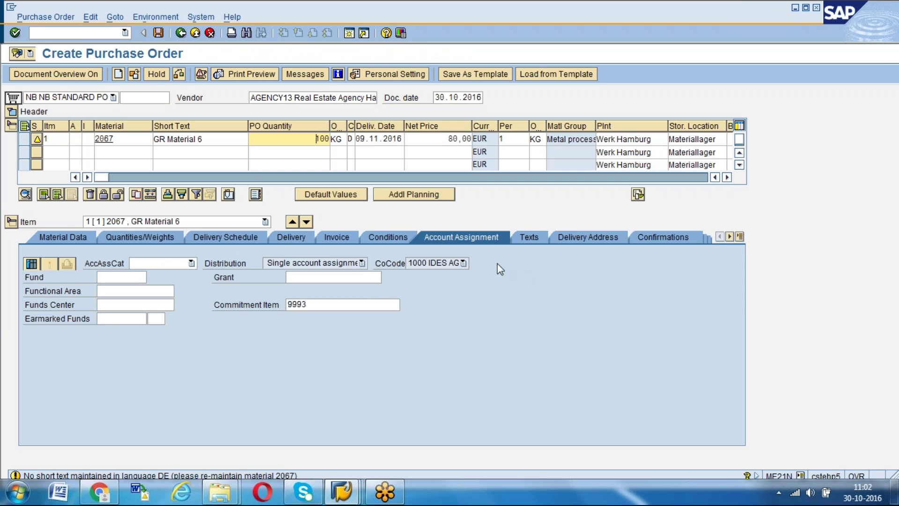
Open the item's conditions, run the pricing analysis, and examine the calculation schema at the root of the procedure tree.
{"action": "left_click", "coordinate": [401, 244]}
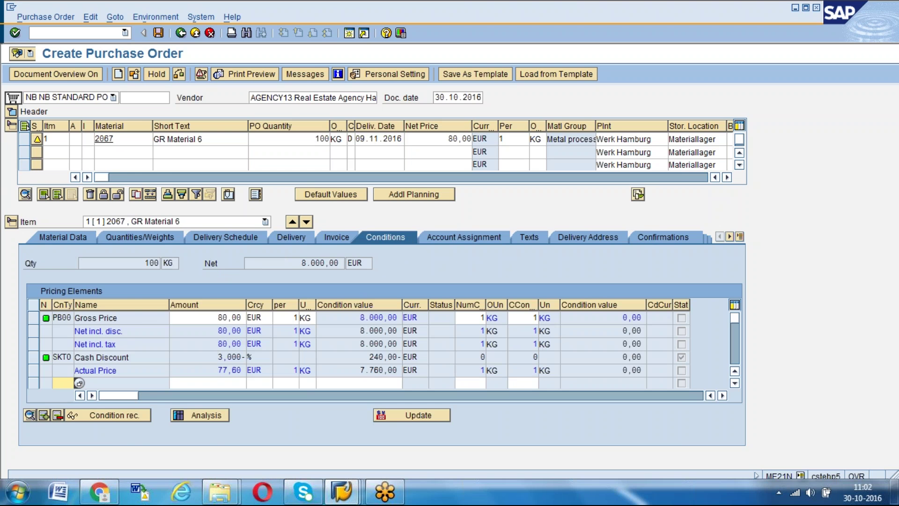
{"action": "left_click", "coordinate": [210, 418]}
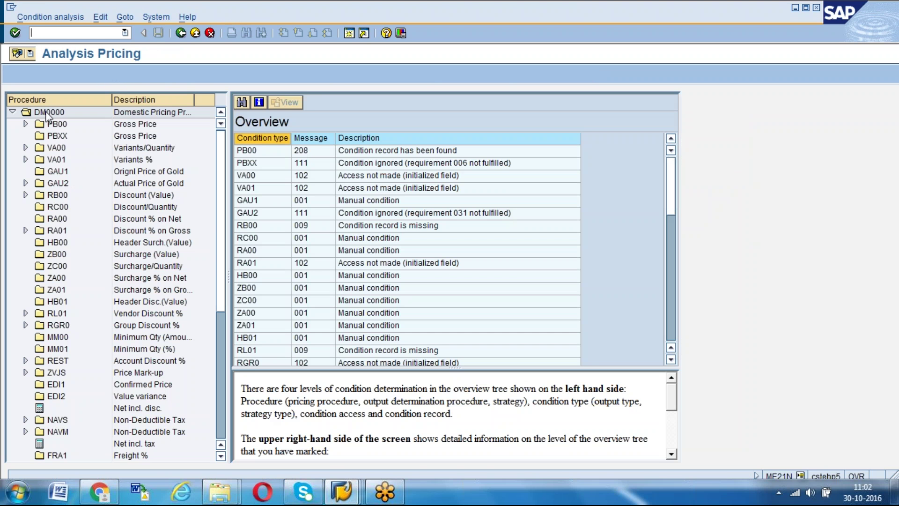
{"action": "left_click", "coordinate": [48, 113]}
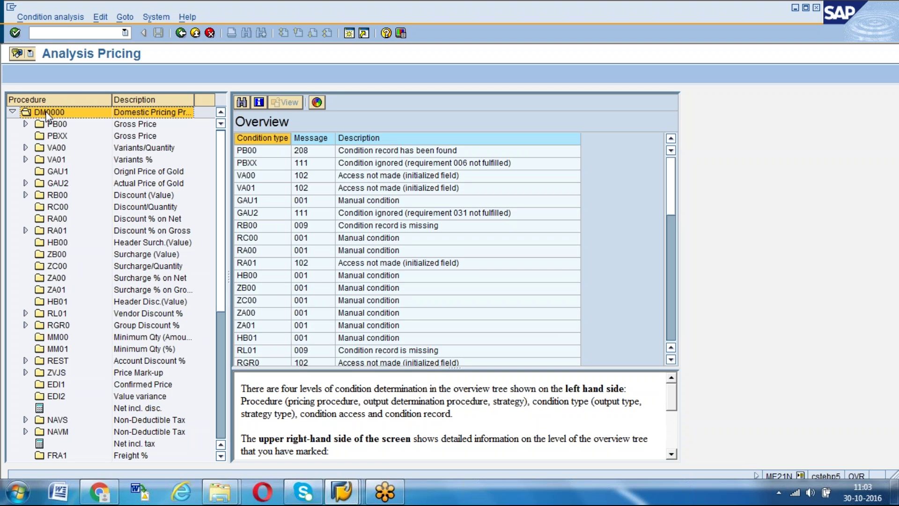
Switch to the schema determination session and compare the procedure assigned to purchasing organization group 0001 and vendor group 01.
{"action": "left_click", "coordinate": [342, 492]}
{"action": "left_click", "coordinate": [319, 428]}
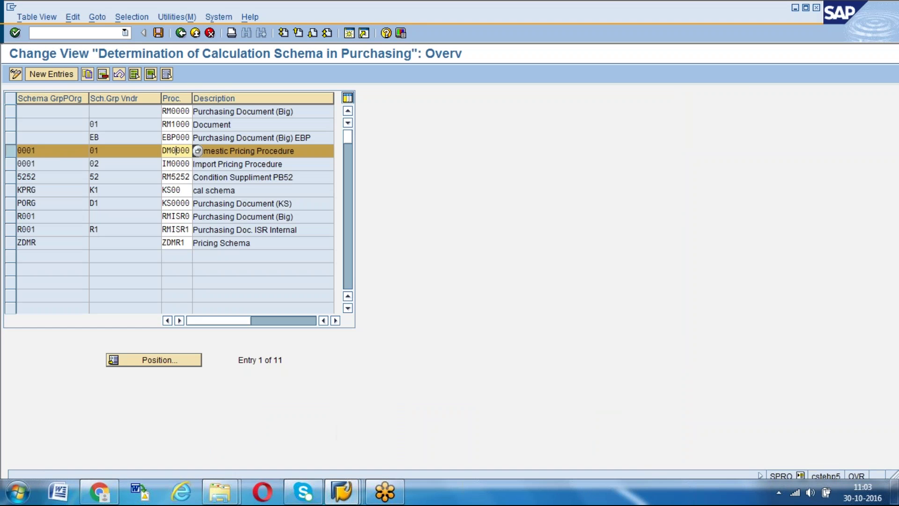
{"action": "left_click", "coordinate": [7, 152]}
{"action": "left_click", "coordinate": [7, 152]}
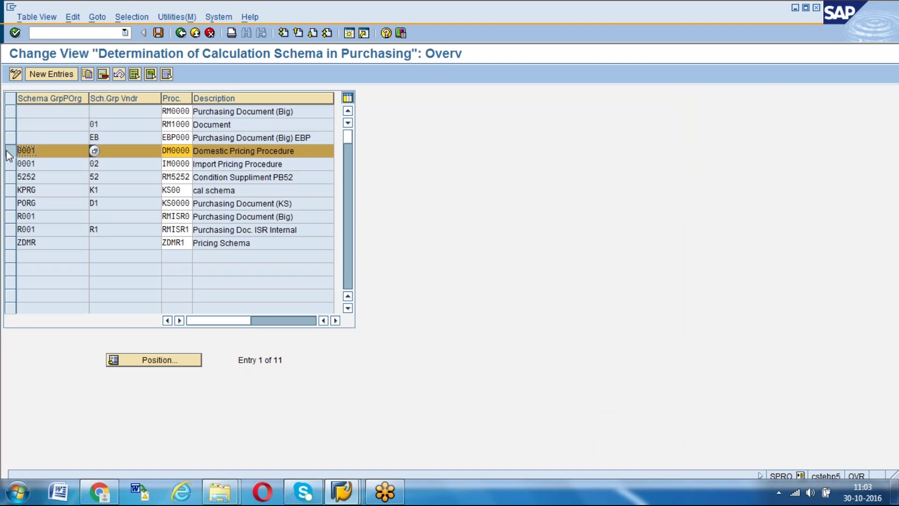
{"action": "left_click", "coordinate": [94, 151]}
{"action": "type", "text": "01"}
{"action": "left_click", "coordinate": [185, 150]}
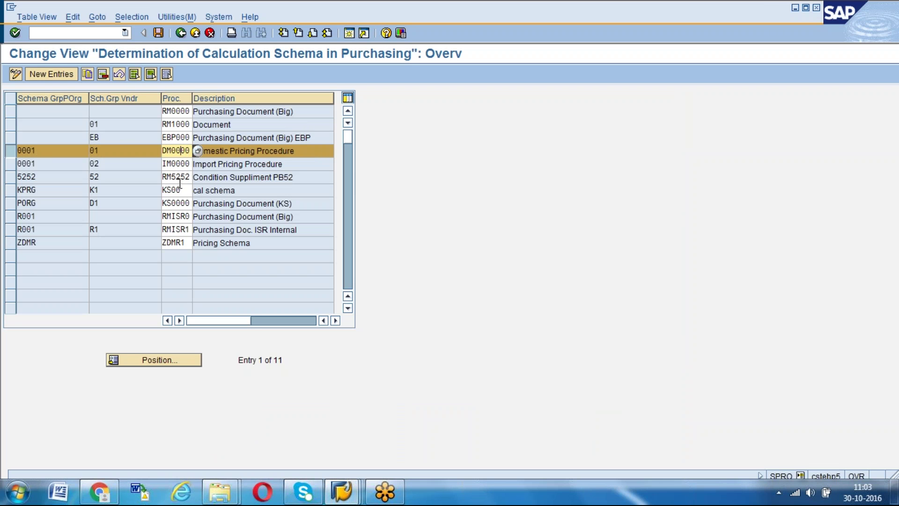
Switch to the Change Vendor session and check the vendor's schema group and the vendor account in its purchasing data.
{"action": "left_click", "coordinate": [341, 491]}
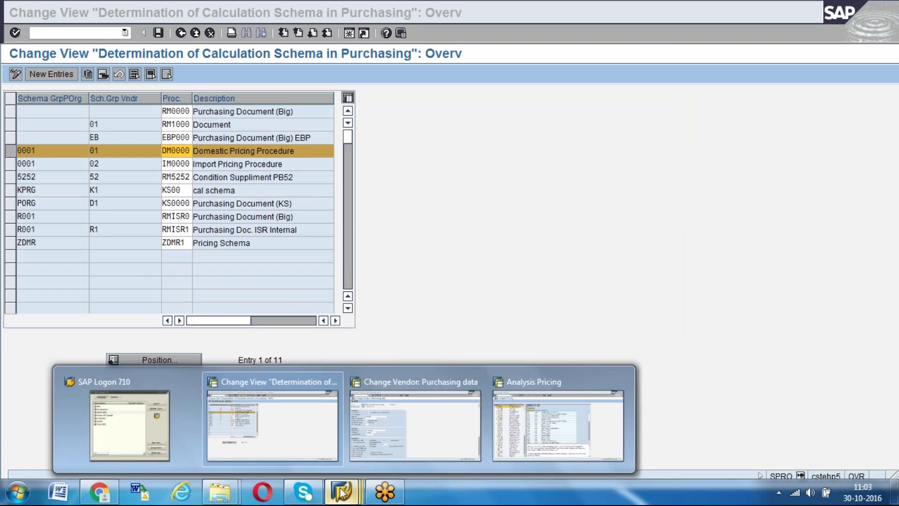
{"action": "left_click", "coordinate": [420, 425]}
{"action": "left_click", "coordinate": [112, 208]}
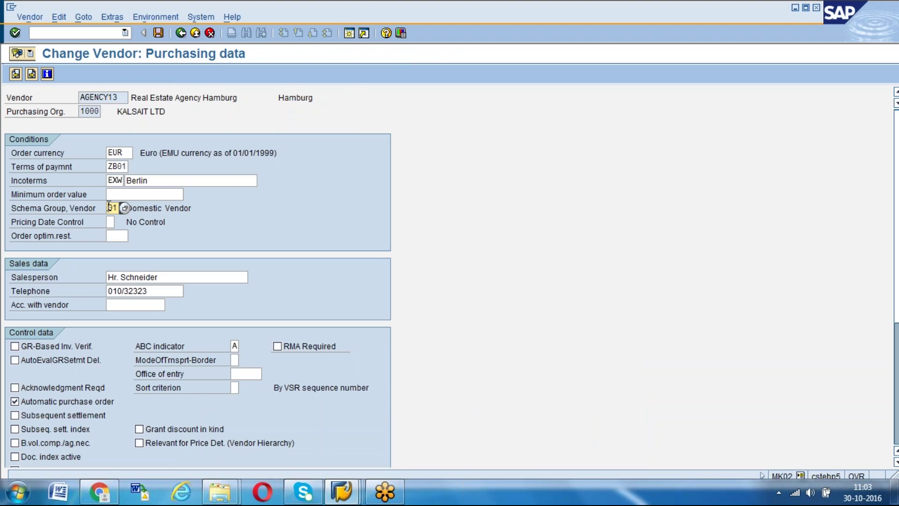
{"action": "left_click", "coordinate": [117, 207]}
{"action": "left_click", "coordinate": [119, 99]}
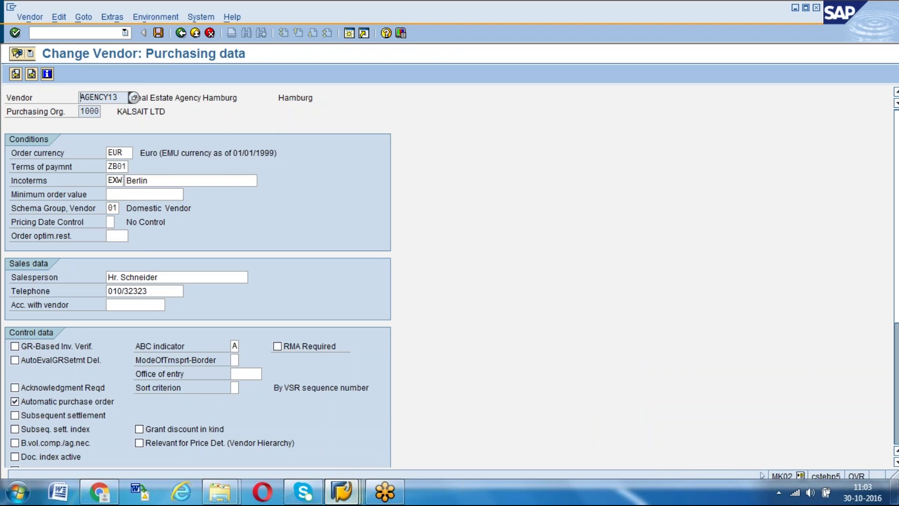
Return to the purchase order session, rerun the item's pricing analysis, and examine the calculation schema again.
{"action": "left_click", "coordinate": [341, 492]}
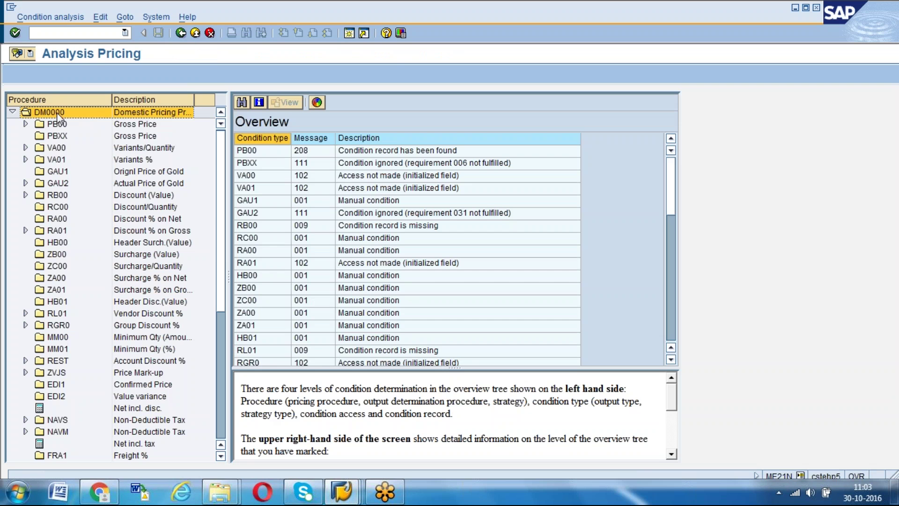
{"action": "left_click", "coordinate": [180, 33]}
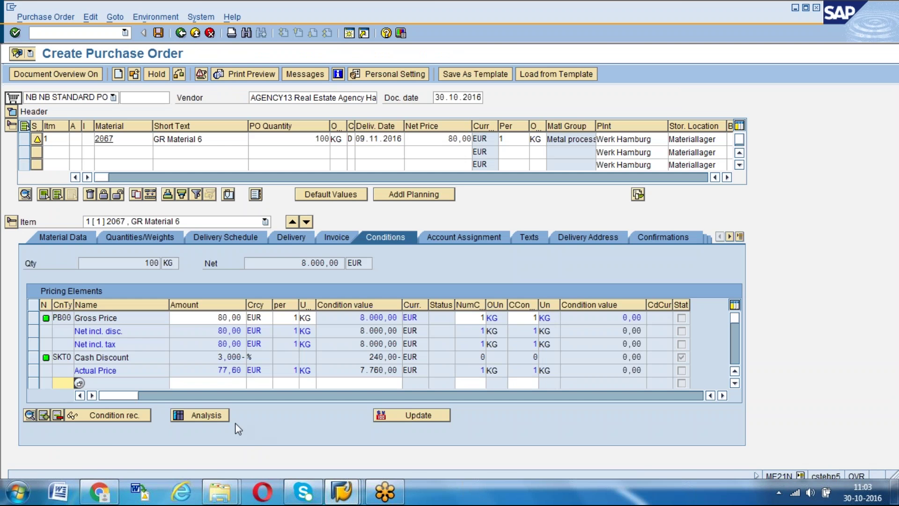
{"action": "left_click", "coordinate": [201, 413]}
{"action": "left_click", "coordinate": [57, 113]}
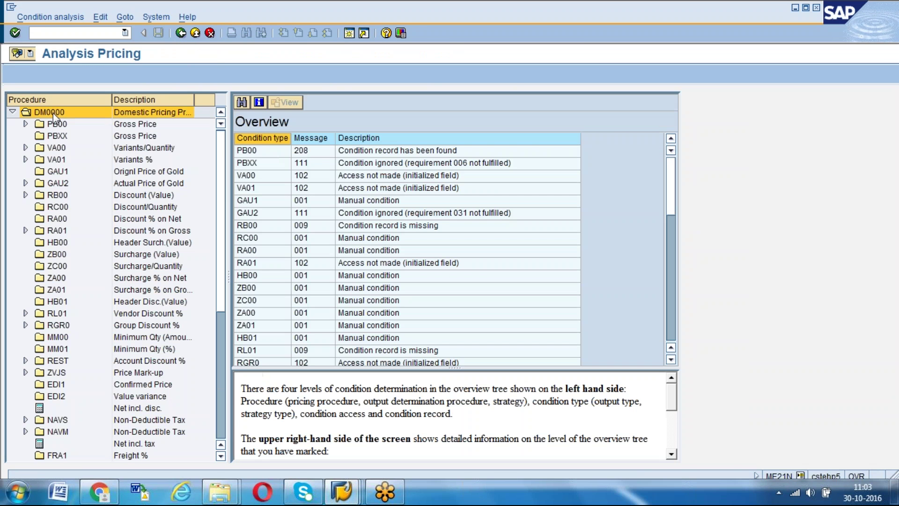
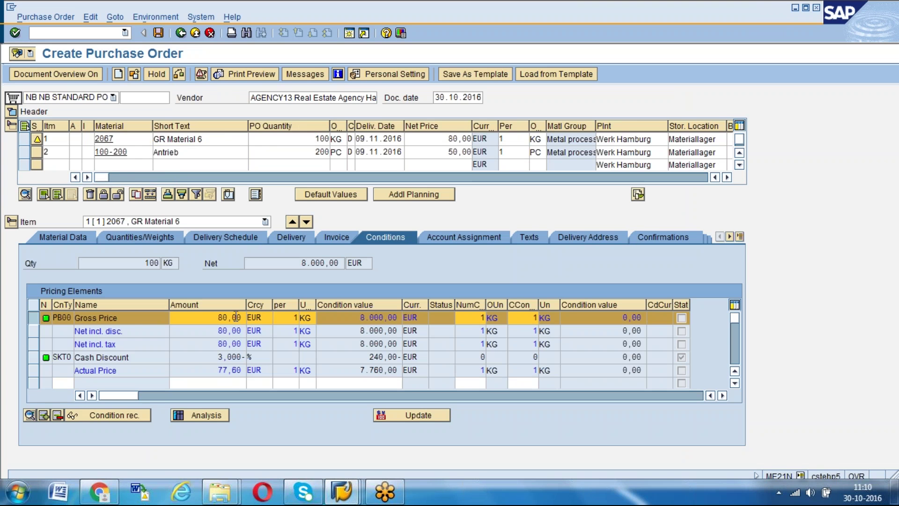
Open the info record linked to item 1, check its net price, and return to the purchase order.
{"action": "left_click_drag", "start_coordinate": [105, 177], "coordinate": [322, 177]}
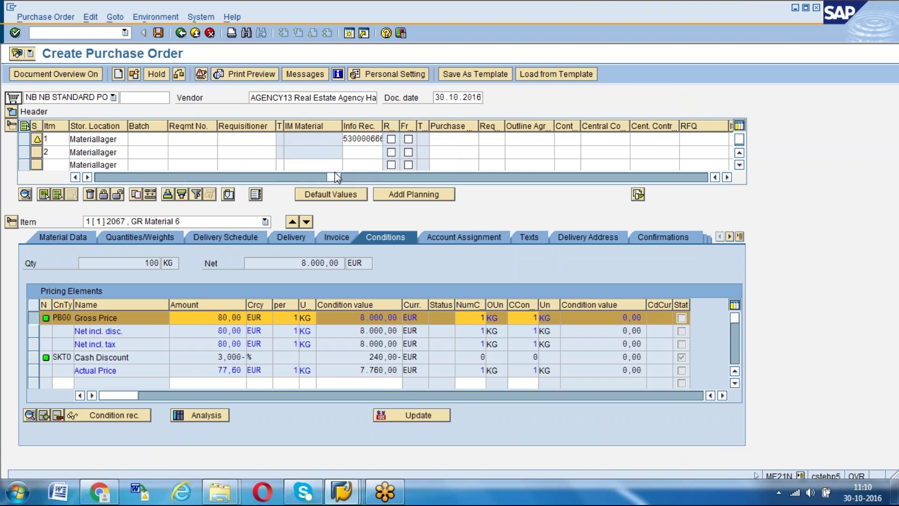
{"action": "double_click", "coordinate": [364, 136]}
{"action": "left_click_drag", "start_coordinate": [118, 349], "coordinate": [164, 349]}
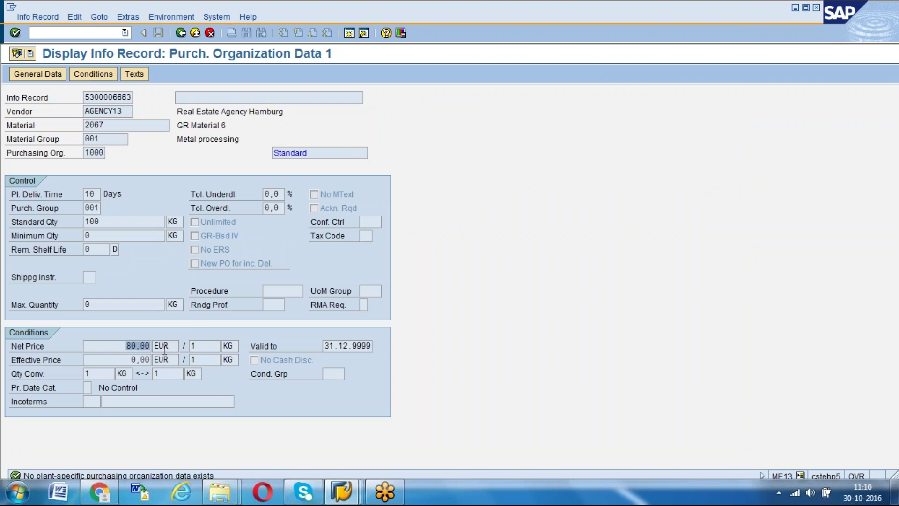
{"action": "left_click", "coordinate": [164, 349]}
{"action": "left_click", "coordinate": [180, 33]}
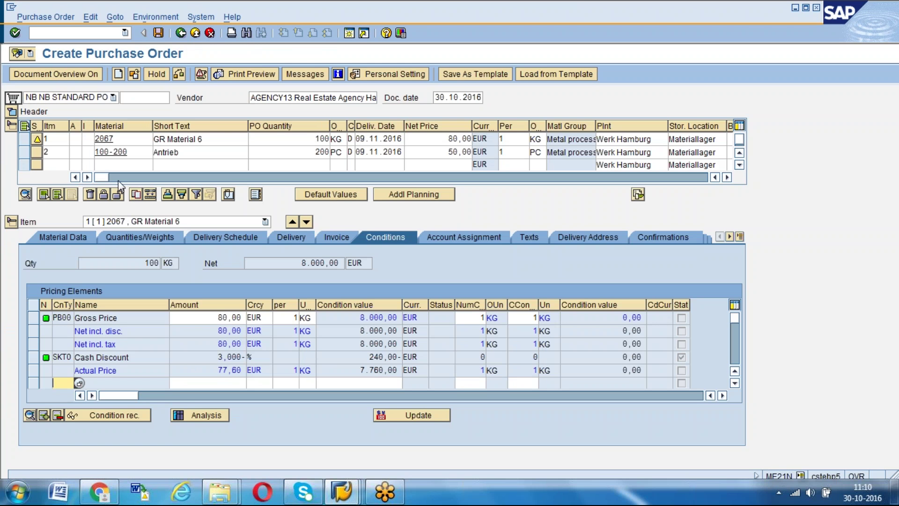
Check the info record field for item 2, material 100-200, and inspect its gross price condition.
{"action": "left_click", "coordinate": [135, 152]}
{"action": "left_click_drag", "start_coordinate": [102, 177], "coordinate": [348, 174]}
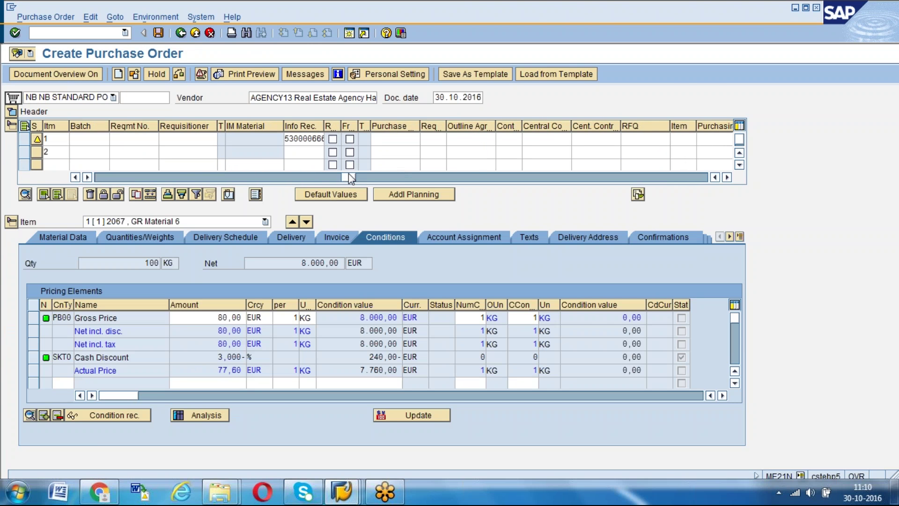
{"action": "left_click", "coordinate": [302, 150]}
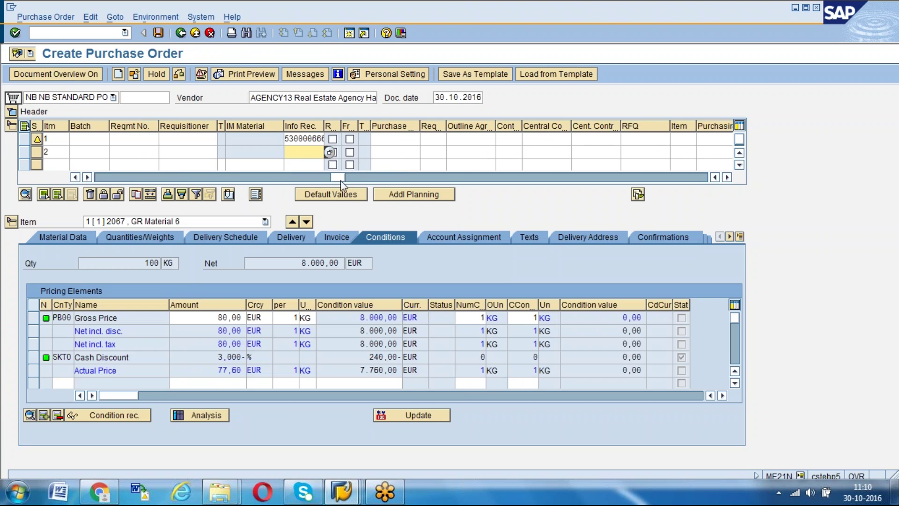
{"action": "left_click_drag", "start_coordinate": [337, 177], "coordinate": [89, 174]}
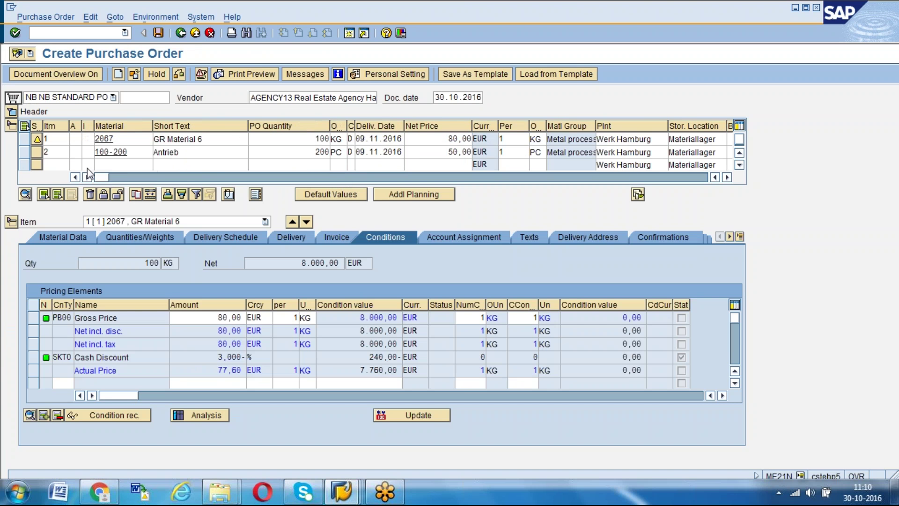
{"action": "left_click", "coordinate": [306, 222]}
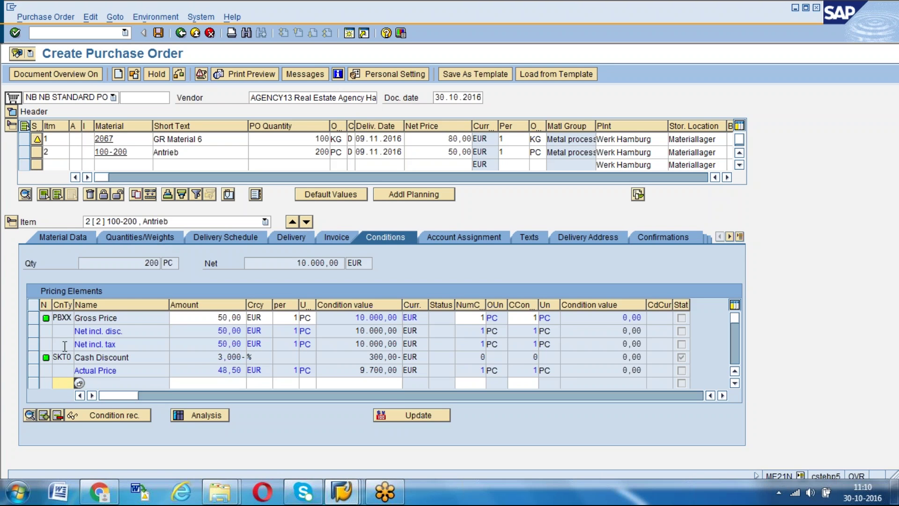
{"action": "left_click", "coordinate": [33, 318]}
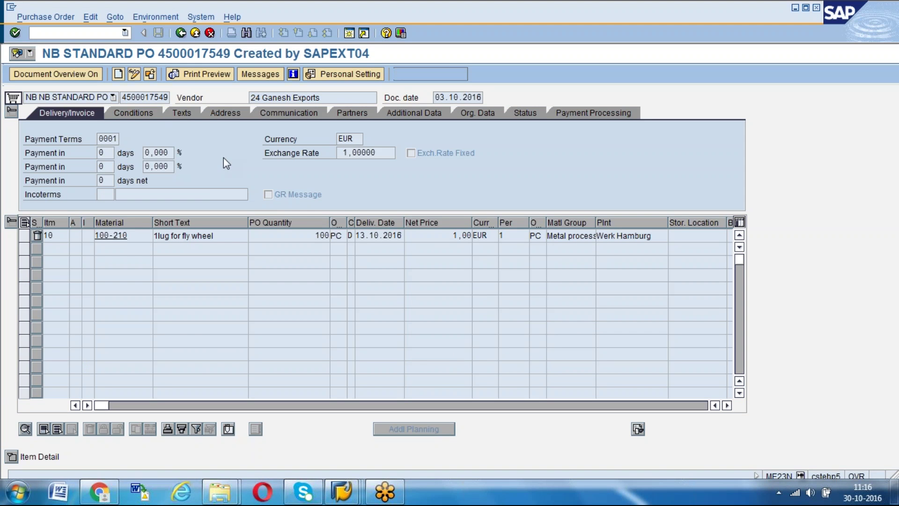
Open the other purchase order for vendor C.E.B. BERLIN by entering its document number.
{"action": "left_click", "coordinate": [151, 75]}
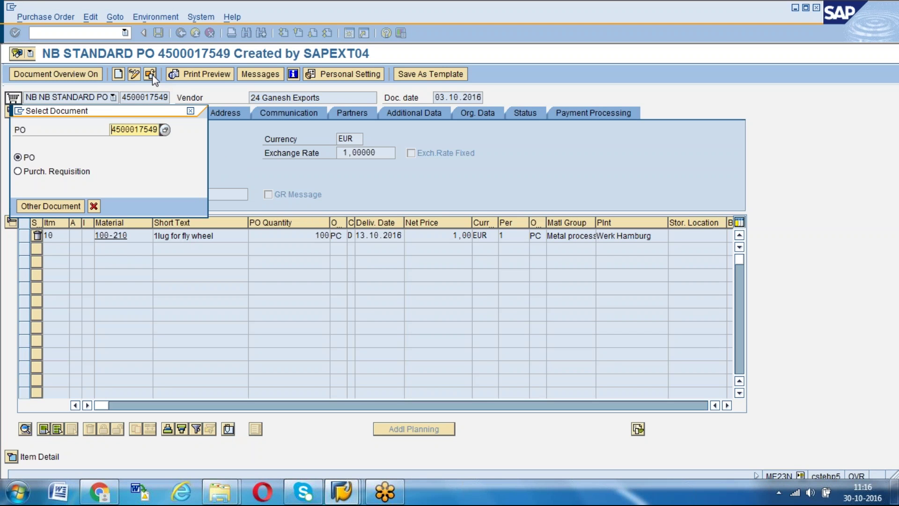
{"action": "key", "text": "BackSpace"}
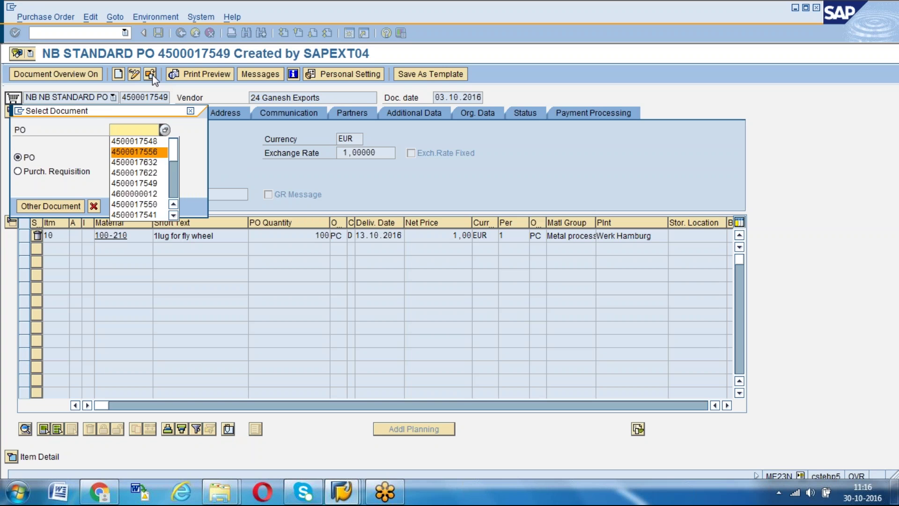
{"action": "key", "text": "Return"}
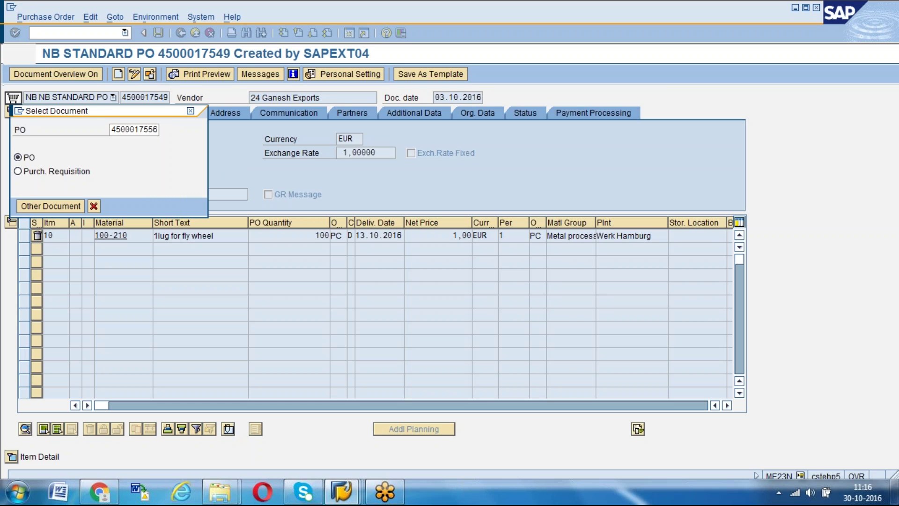
{"action": "key", "text": "Return"}
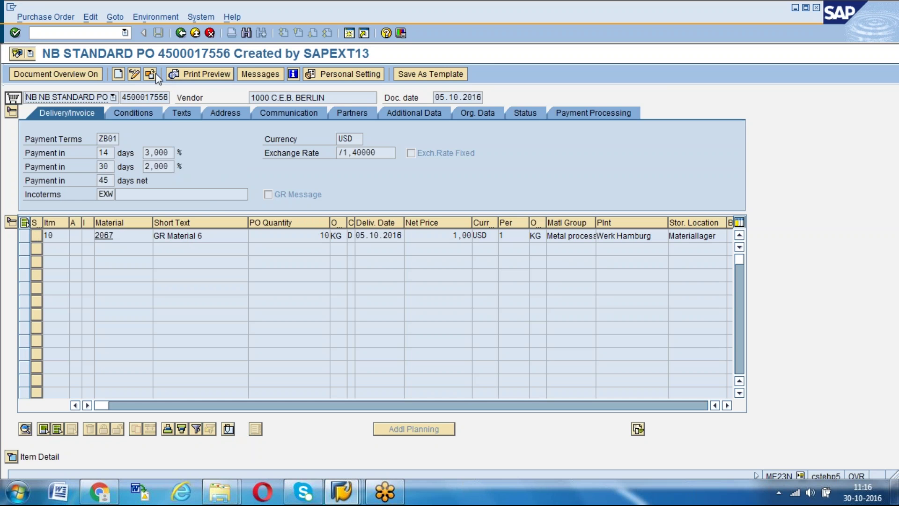
Switch the purchase order to change mode and display the conditions of item 10.
{"action": "left_click", "coordinate": [134, 73]}
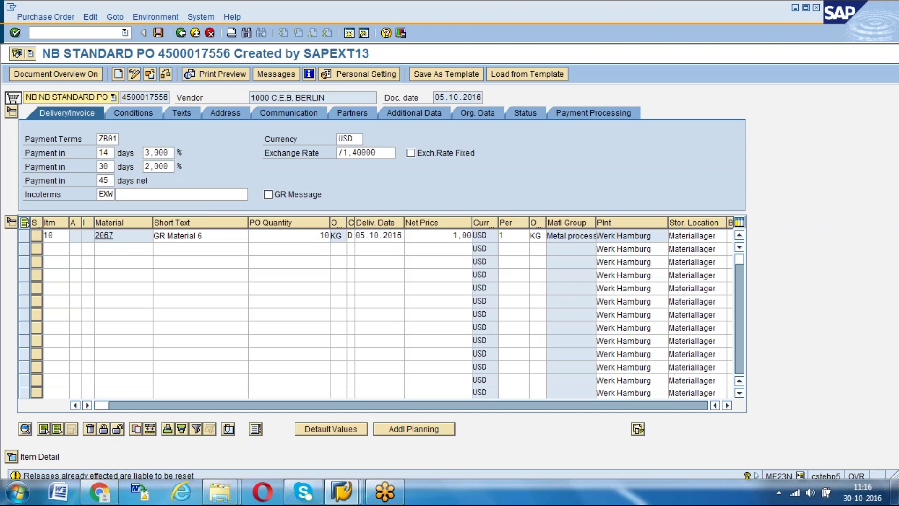
{"action": "left_click", "coordinate": [11, 456]}
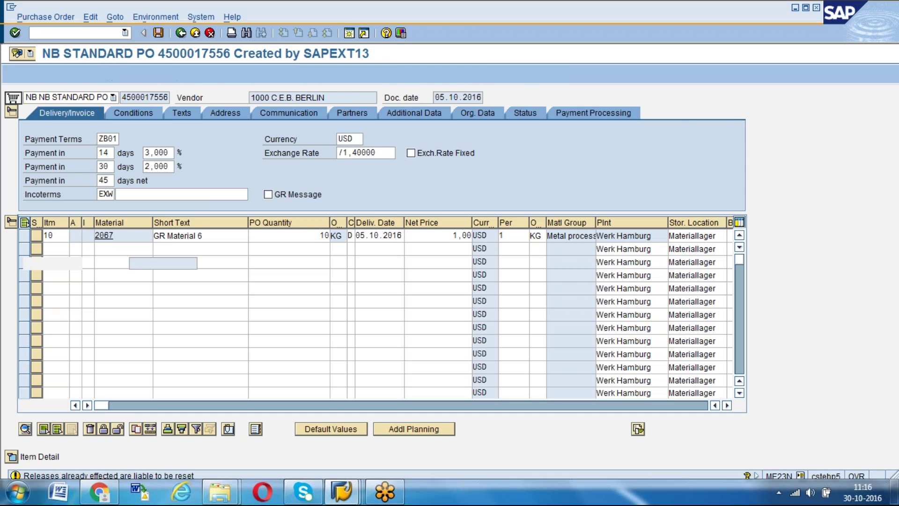
{"action": "left_click", "coordinate": [380, 235]}
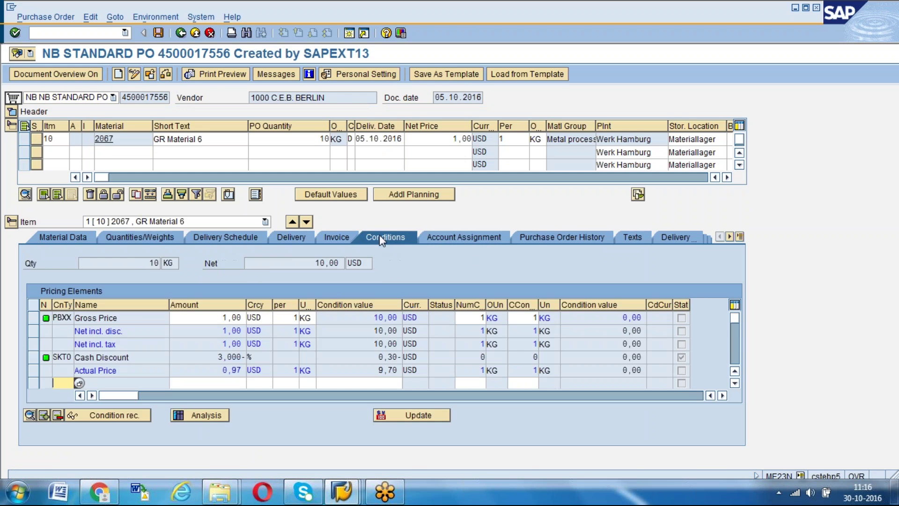
Try to add freight condition type FRA1 to the item's pricing elements.
{"action": "left_click", "coordinate": [58, 416]}
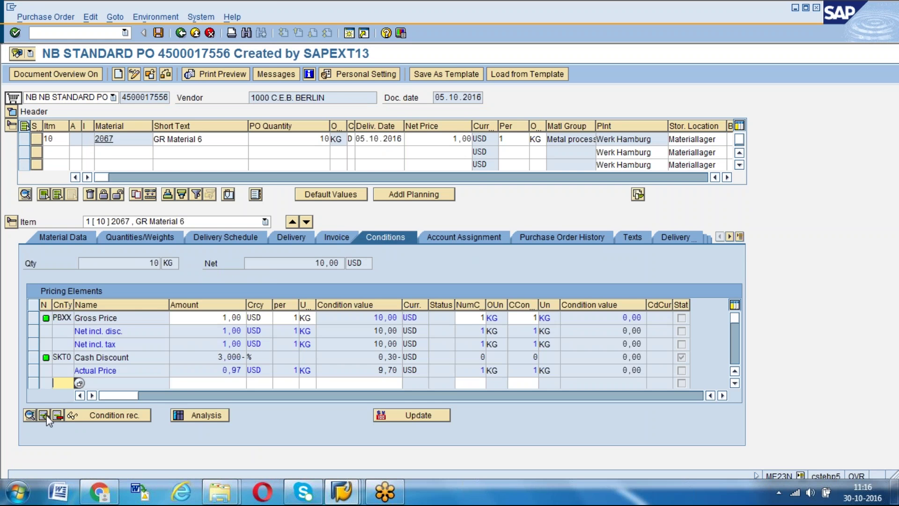
{"action": "key", "text": "F4"}
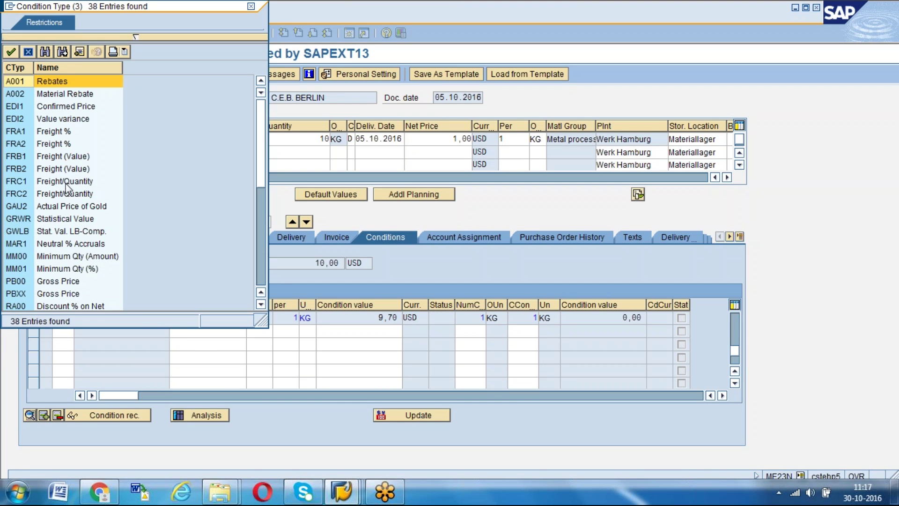
{"action": "left_click", "coordinate": [59, 133]}
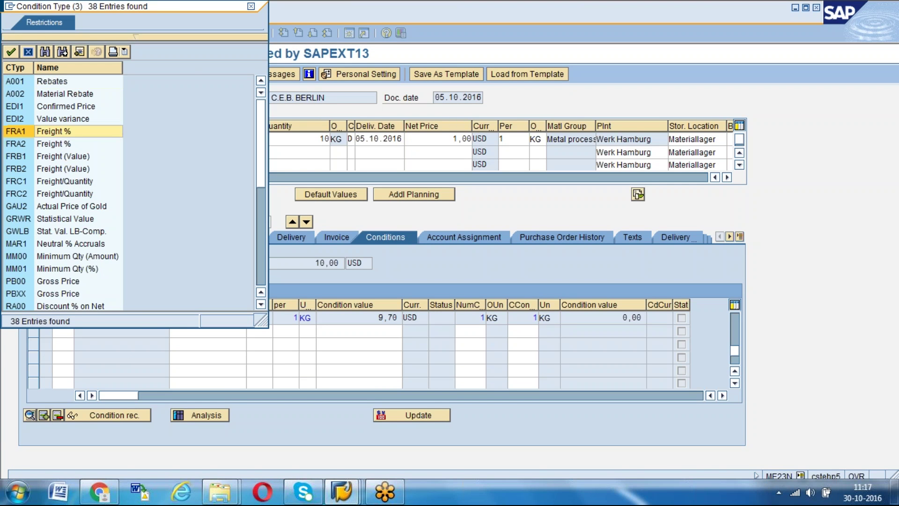
{"action": "double_click", "coordinate": [58, 133]}
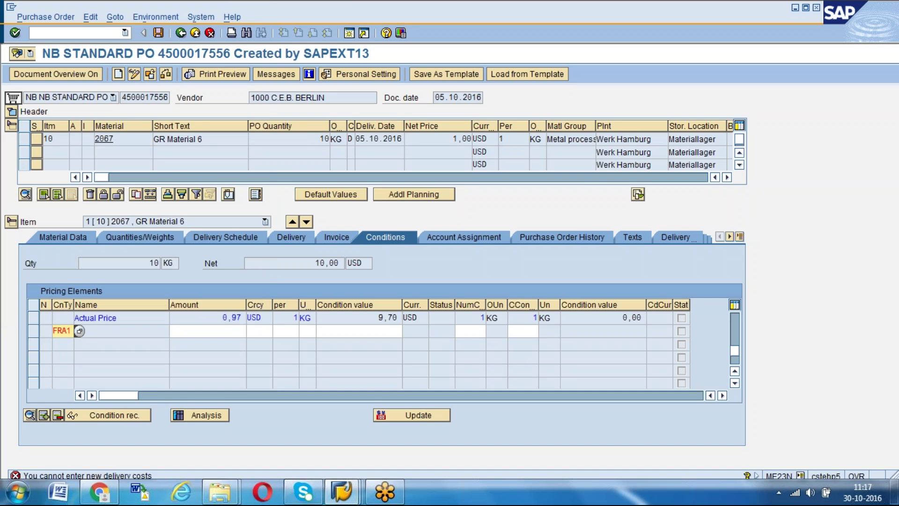
Add condition type RA01, Discount % on Gross, to the item's pricing elements in place of the freight condition.
{"action": "key", "text": "BackSpace"}
{"action": "key", "text": "BackSpace"}
{"action": "type", "text": "ra01"}
{"action": "key", "text": "Return"}
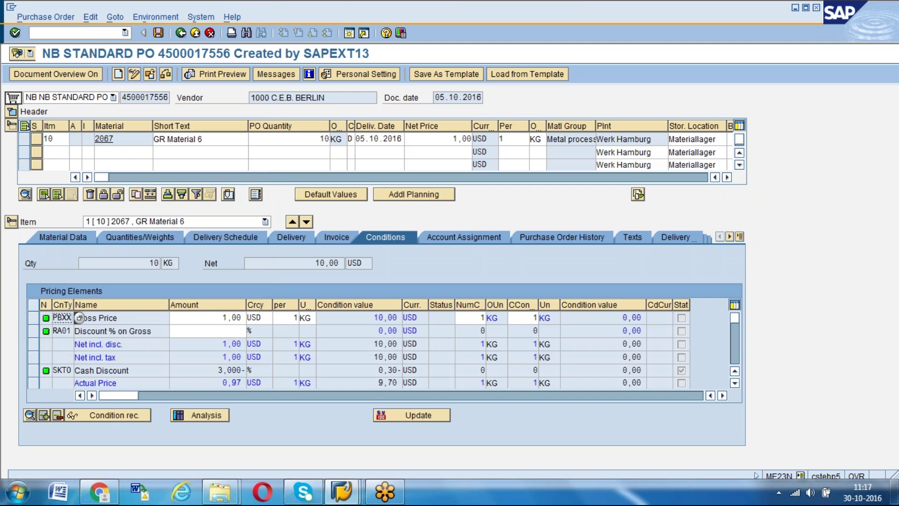
Set the RA01 gross discount to 2 % and save the purchase order.
{"action": "left_click", "coordinate": [211, 331]}
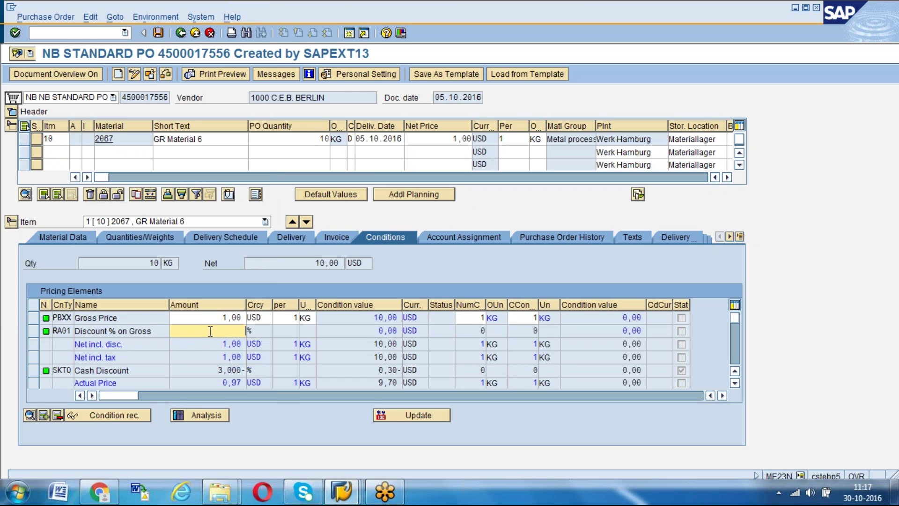
{"action": "key", "text": "Return"}
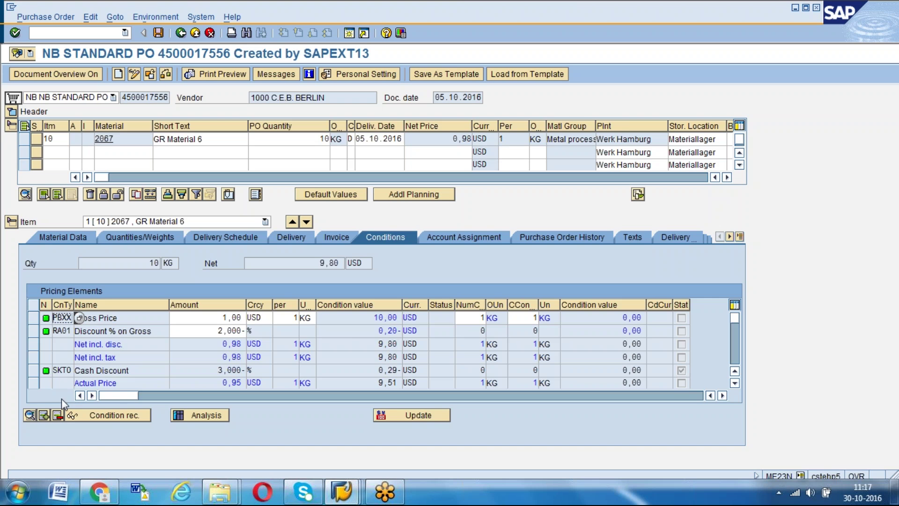
{"action": "left_click", "coordinate": [157, 32]}
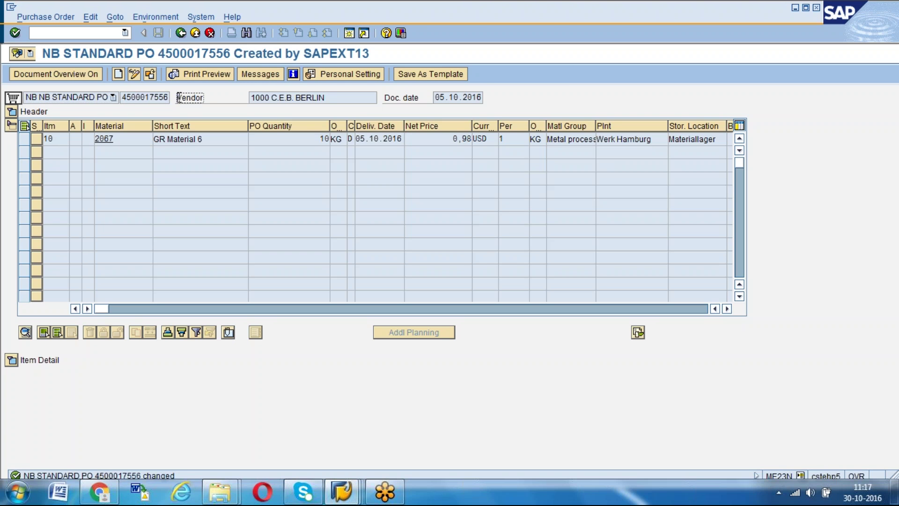
Start a new purchase order with transaction ME21N and assign vendor AGENCY13.
{"action": "left_click", "coordinate": [90, 31]}
{"action": "type", "text": "/nme21n"}
{"action": "key", "text": "Return"}
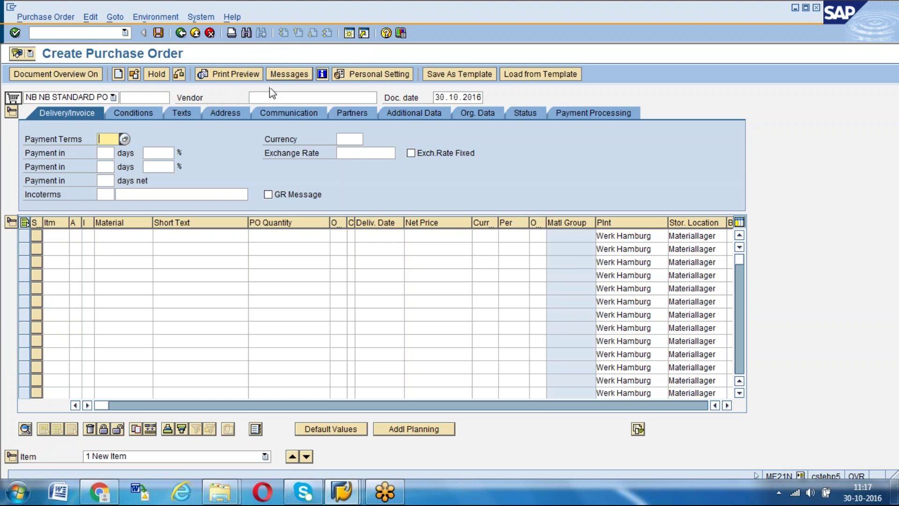
{"action": "left_click", "coordinate": [380, 97]}
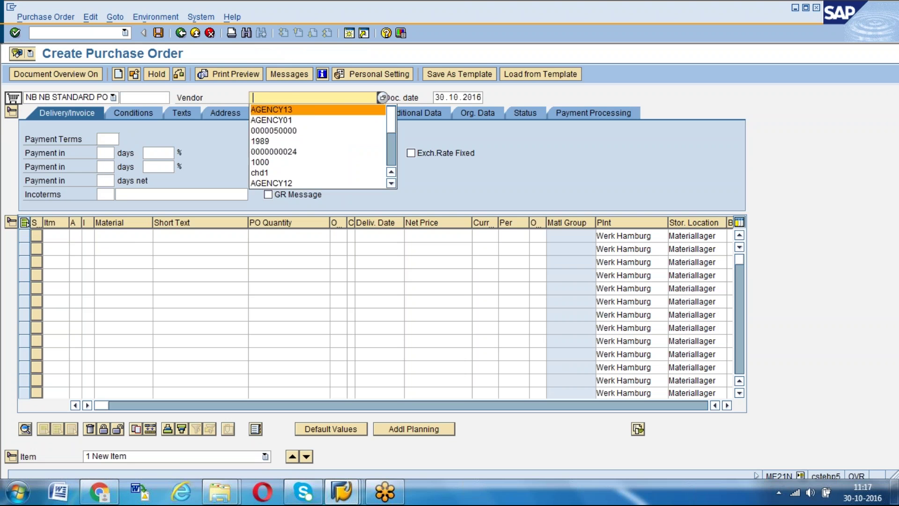
{"action": "left_click", "coordinate": [271, 109]}
{"action": "key", "text": "Return"}
Add an item for material 2067 with a purchase order quantity of 100 KG.
{"action": "left_click", "coordinate": [126, 236]}
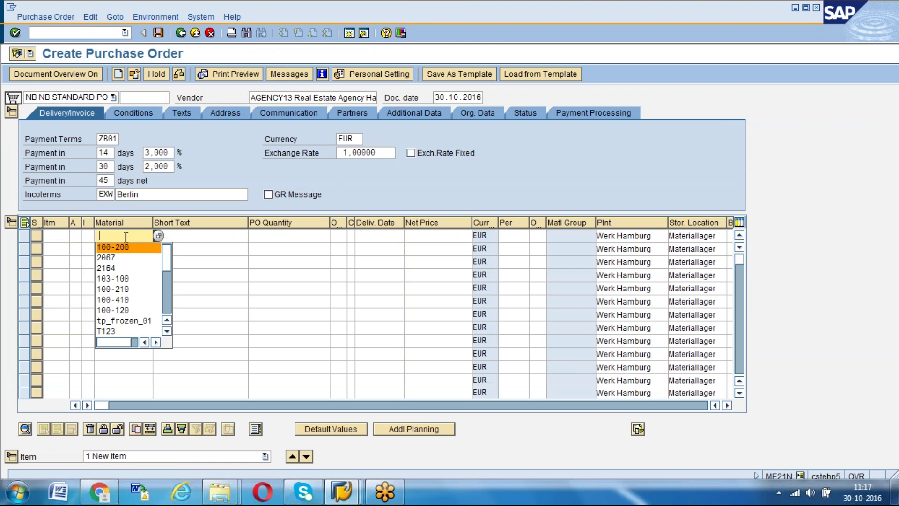
{"action": "left_click", "coordinate": [113, 258]}
{"action": "key", "text": "Return"}
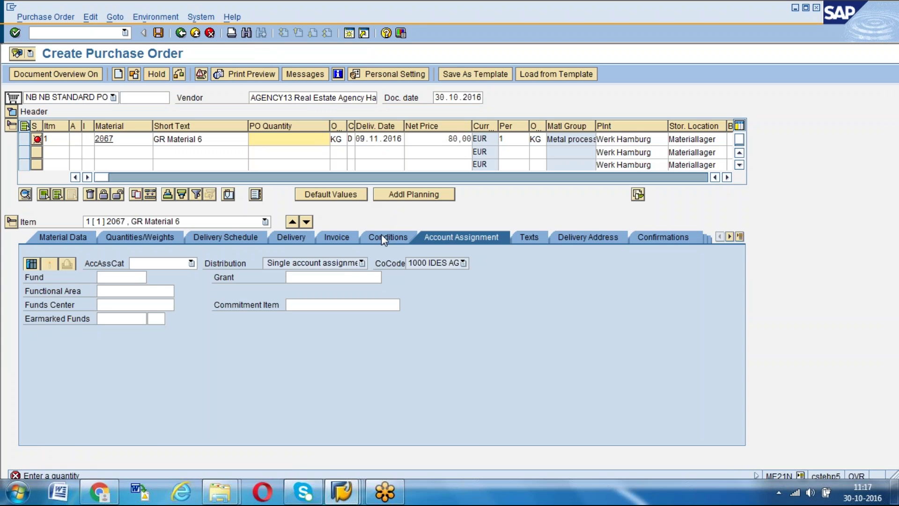
{"action": "type", "text": "100"}
{"action": "key", "text": "Return"}
Display the new item's conditions and add condition type FRA1, Freight %, to its pricing elements.
{"action": "left_click", "coordinate": [384, 234]}
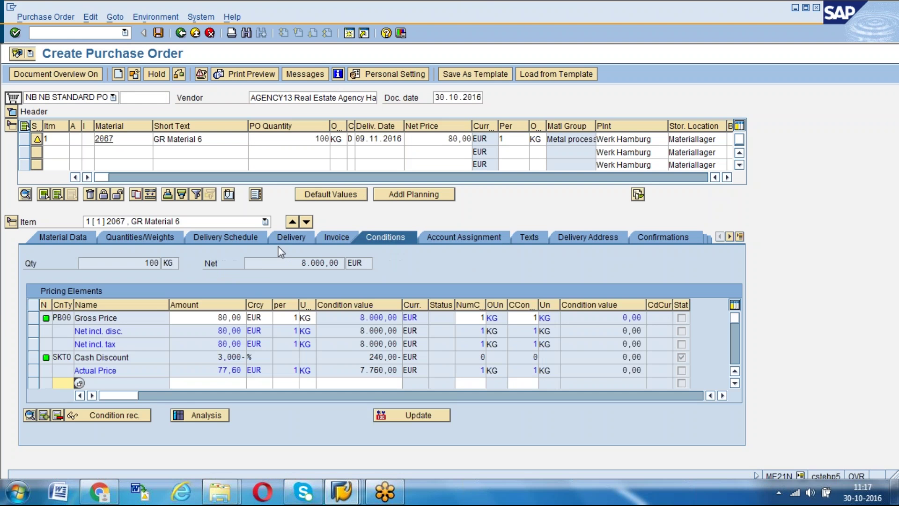
{"action": "left_click", "coordinate": [79, 383]}
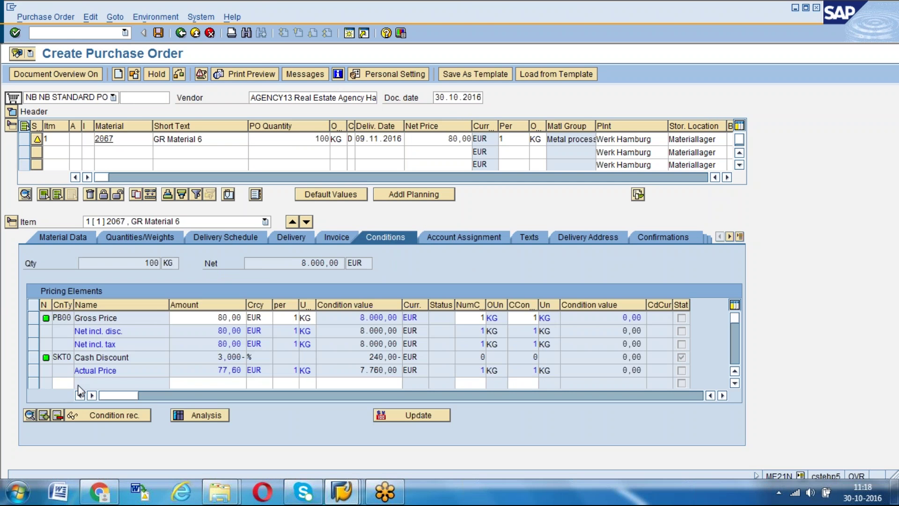
{"action": "double_click", "coordinate": [58, 131]}
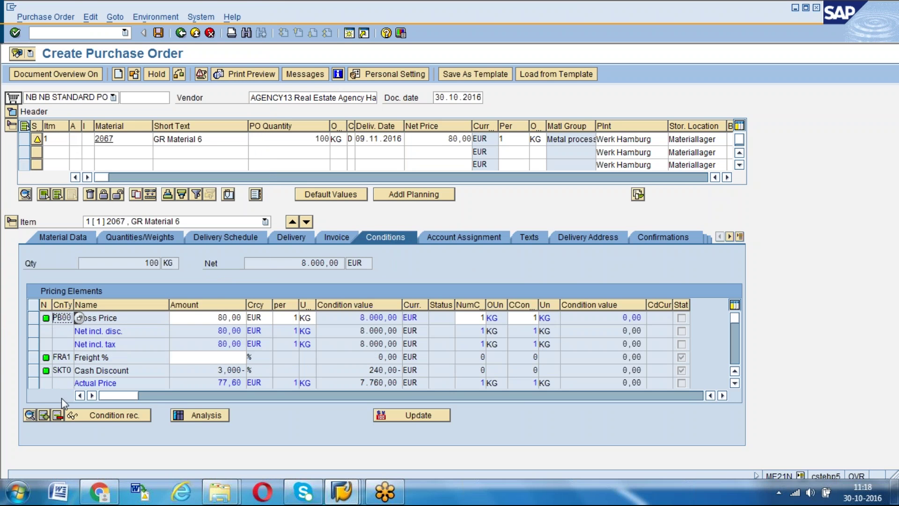
Add condition type RA01, Discount % on Gross, to the new item's pricing elements.
{"action": "left_click", "coordinate": [43, 415]}
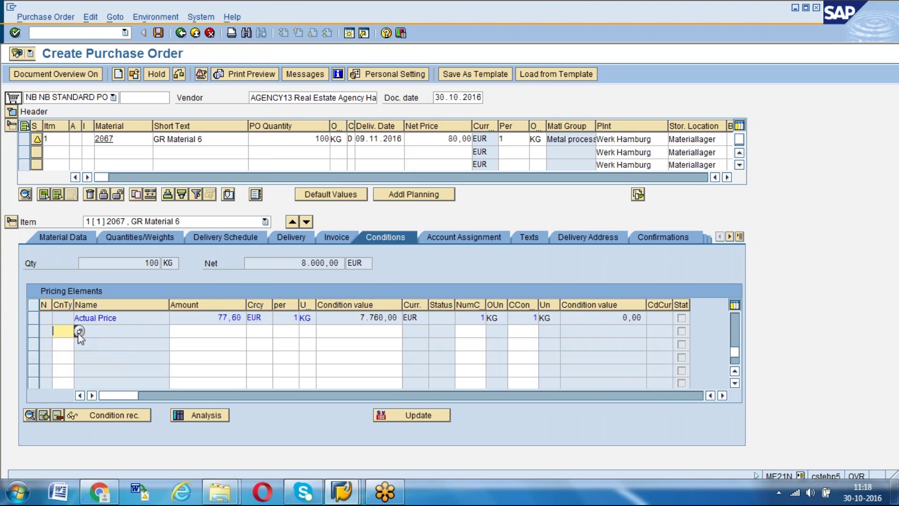
{"action": "key", "text": "F4"}
{"action": "scroll", "coordinate": [78, 333], "scroll_direction": "down", "scroll_amount": 6}
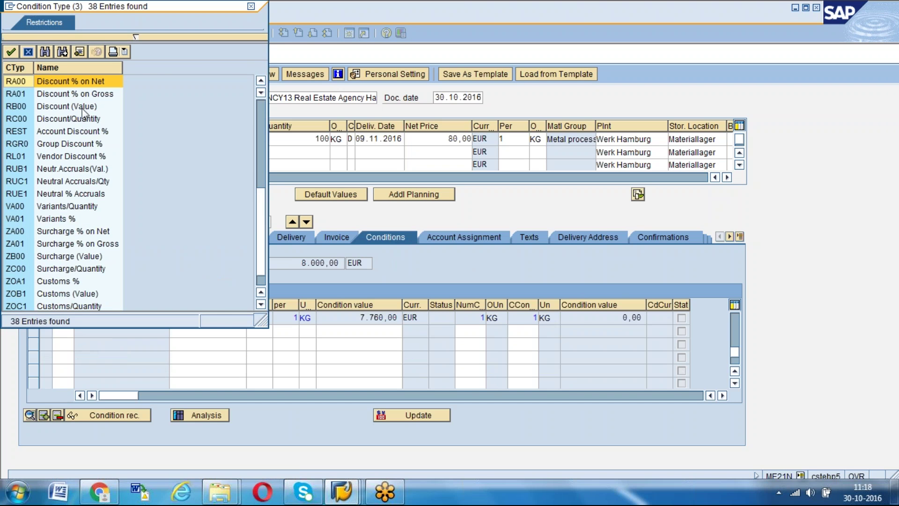
{"action": "double_click", "coordinate": [91, 96]}
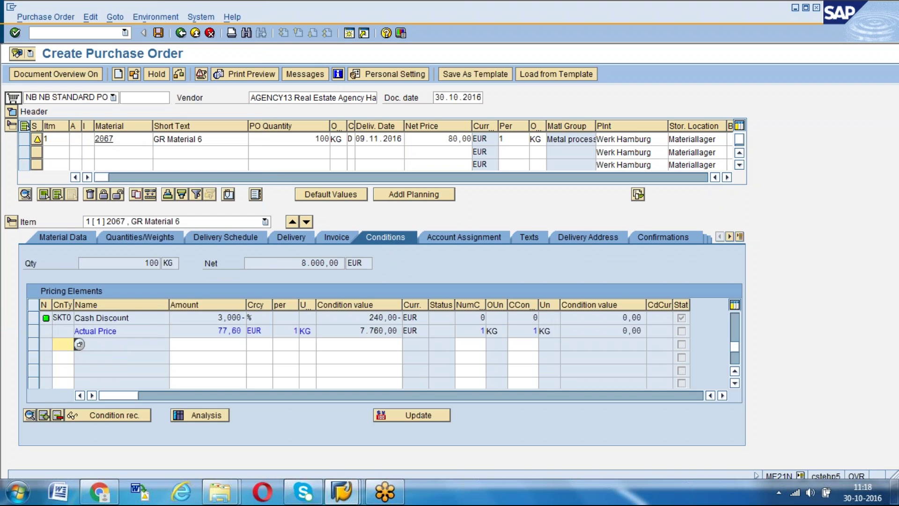
Add condition type ZA01, Surcharge % on Gross, to the item's pricing elements.
{"action": "left_click", "coordinate": [80, 344]}
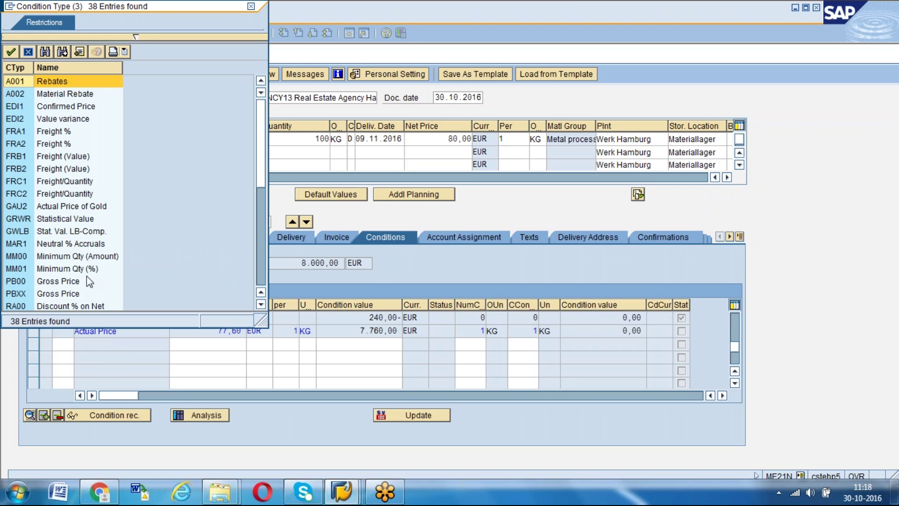
{"action": "scroll", "coordinate": [90, 281], "scroll_direction": "down", "scroll_amount": 6}
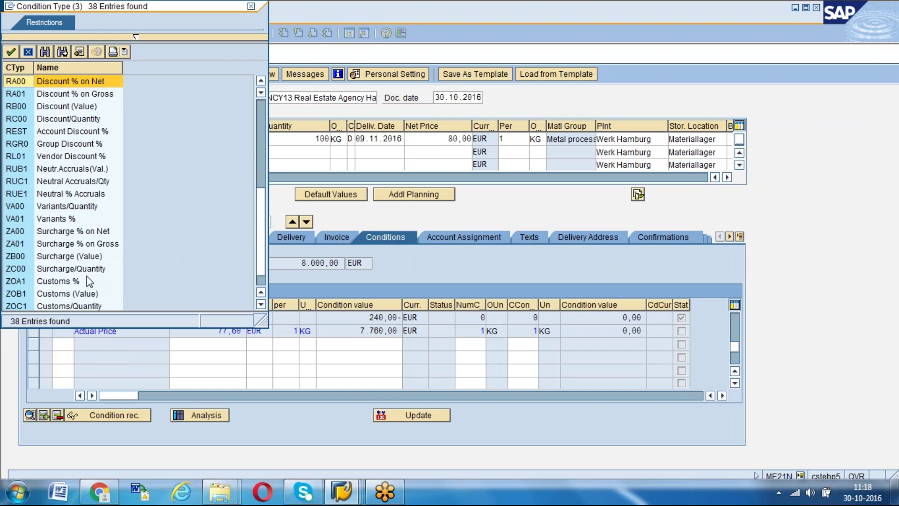
{"action": "double_click", "coordinate": [89, 244]}
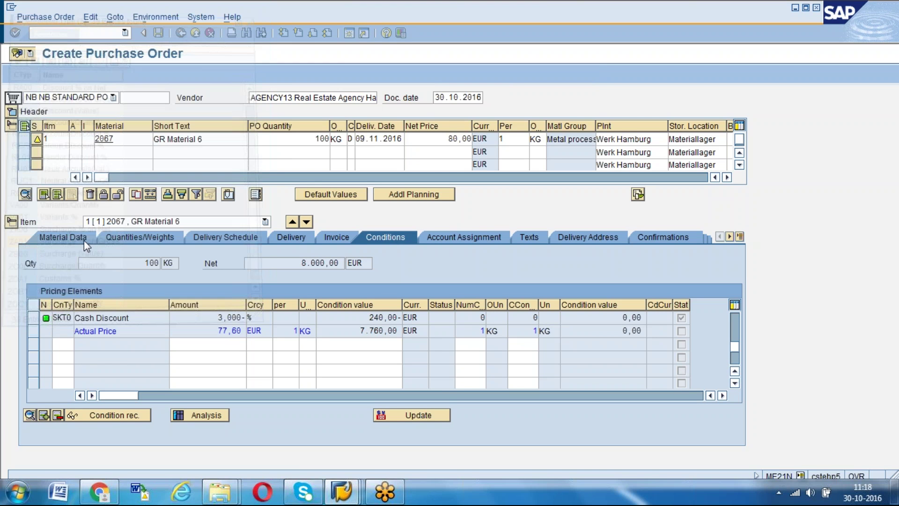
{"action": "key", "text": "Return"}
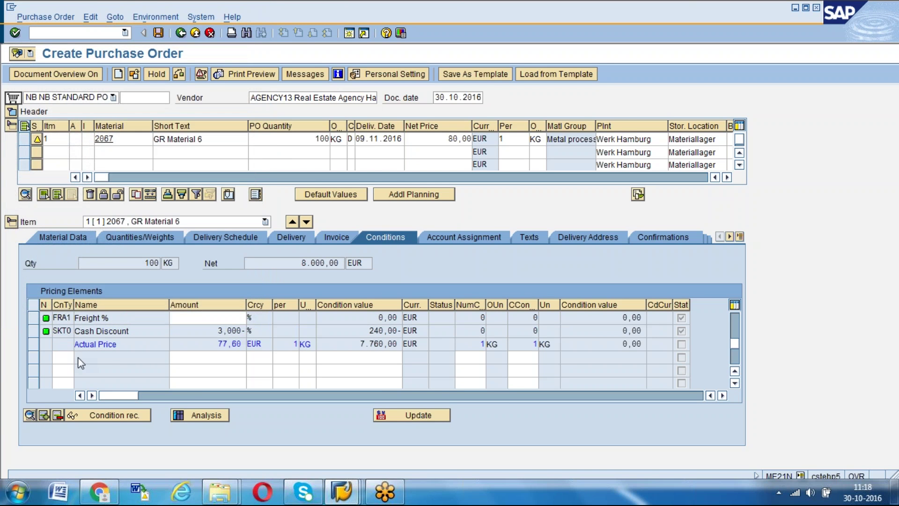
Look through the list of available condition types for the pricing elements and close it without choosing one.
{"action": "key", "text": "F4"}
{"action": "scroll", "coordinate": [78, 364], "scroll_direction": "down", "scroll_amount": 6}
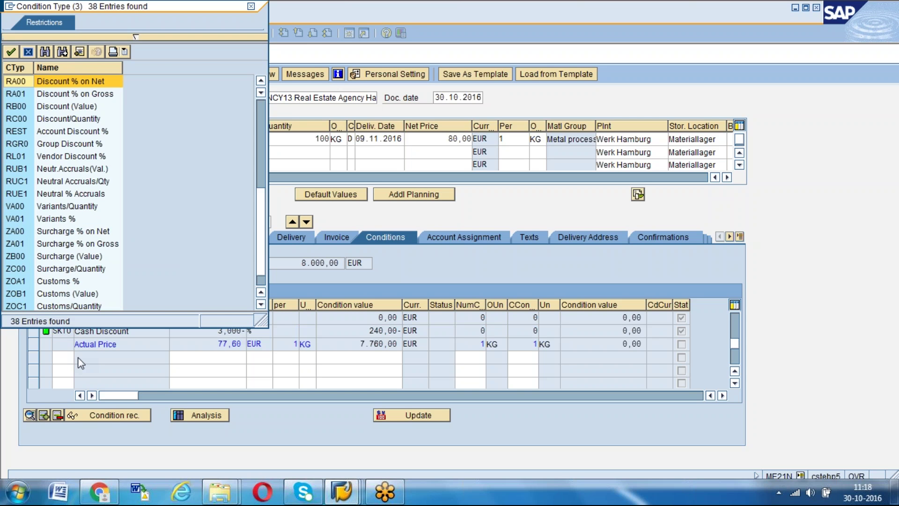
{"action": "scroll", "coordinate": [78, 357], "scroll_direction": "down", "scroll_amount": 3}
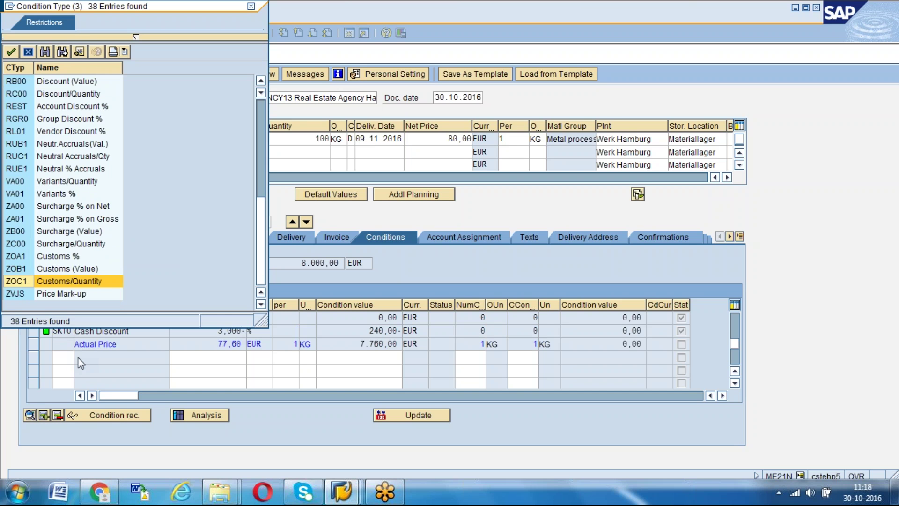
{"action": "scroll", "coordinate": [77, 357], "scroll_direction": "up", "scroll_amount": 7}
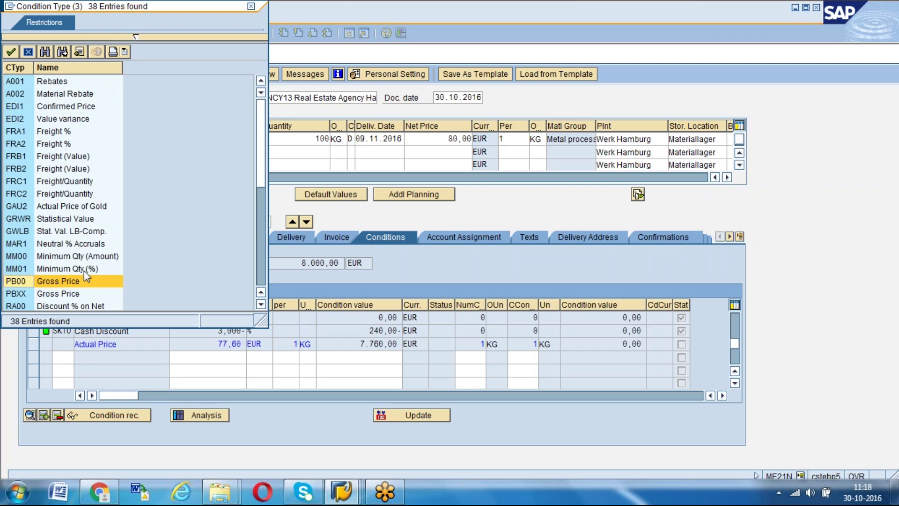
{"action": "key", "text": "Down"}
{"action": "key", "text": "Down"}
{"action": "key", "text": "Down"}
{"action": "key", "text": "Down"}
{"action": "key", "text": "Down"}
{"action": "key", "text": "Down"}
{"action": "key", "text": "Down"}
{"action": "key", "text": "Down"}
{"action": "key", "text": "Down"}
{"action": "key", "text": "Down"}
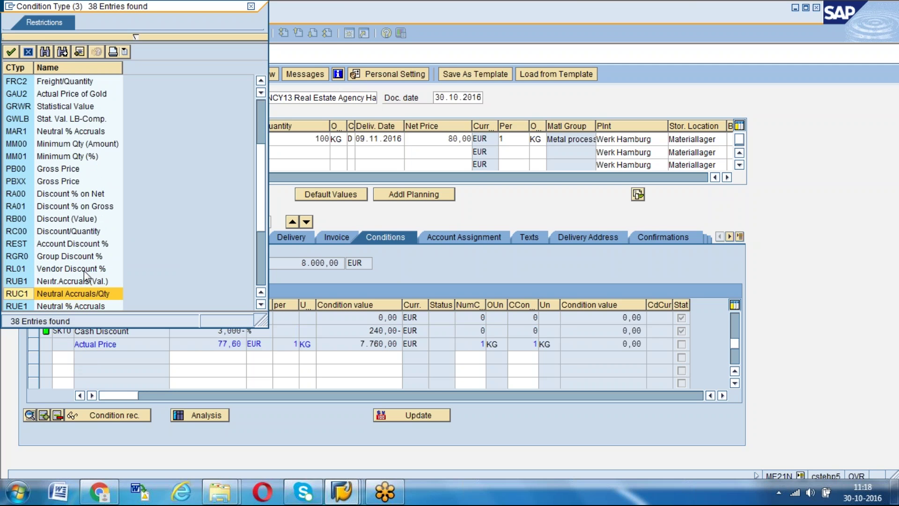
{"action": "key", "text": "Down"}
{"action": "key", "text": "Down"}
{"action": "key", "text": "Down"}
{"action": "key", "text": "Down"}
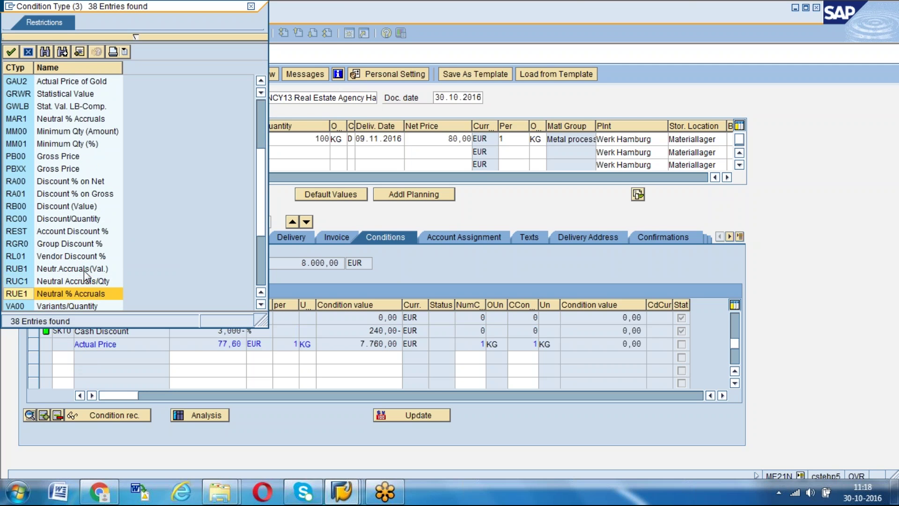
{"action": "key", "text": "Down"}
{"action": "key", "text": "Down"}
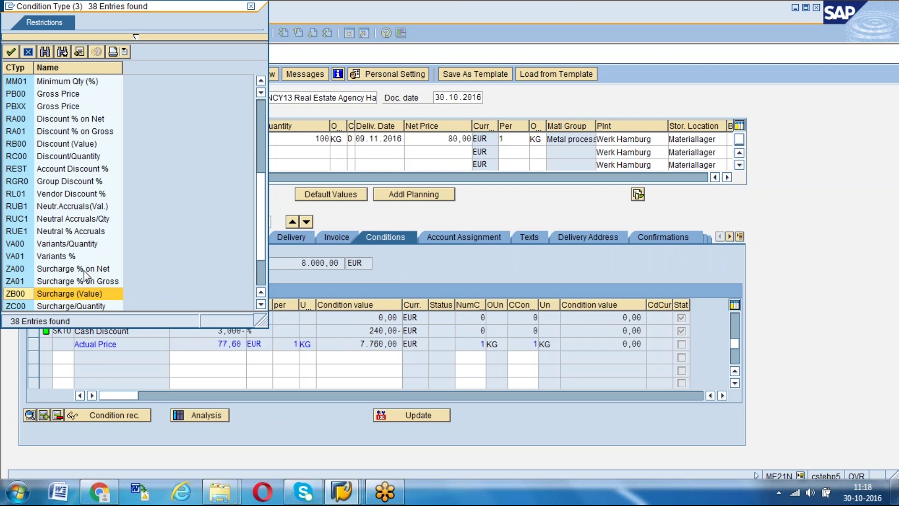
{"action": "key", "text": "Up"}
{"action": "key", "text": "Up"}
{"action": "key", "text": "Up"}
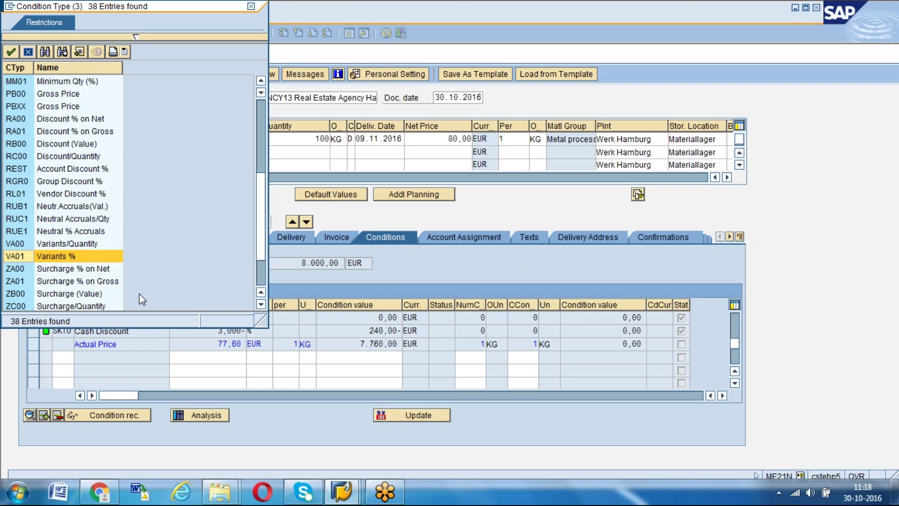
{"action": "left_click", "coordinate": [251, 7]}
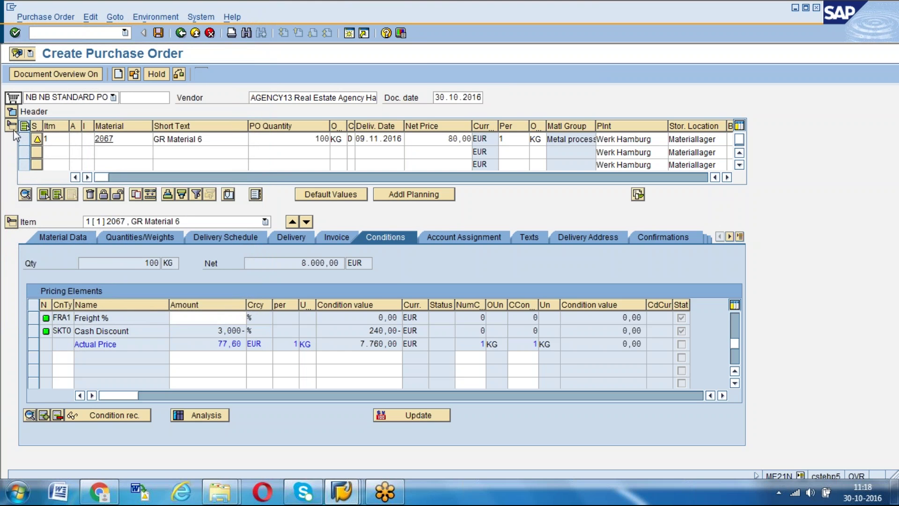
Collapse the item overview and review the discount, surcharge and net rows in the pricing elements.
{"action": "left_click", "coordinate": [12, 127]}
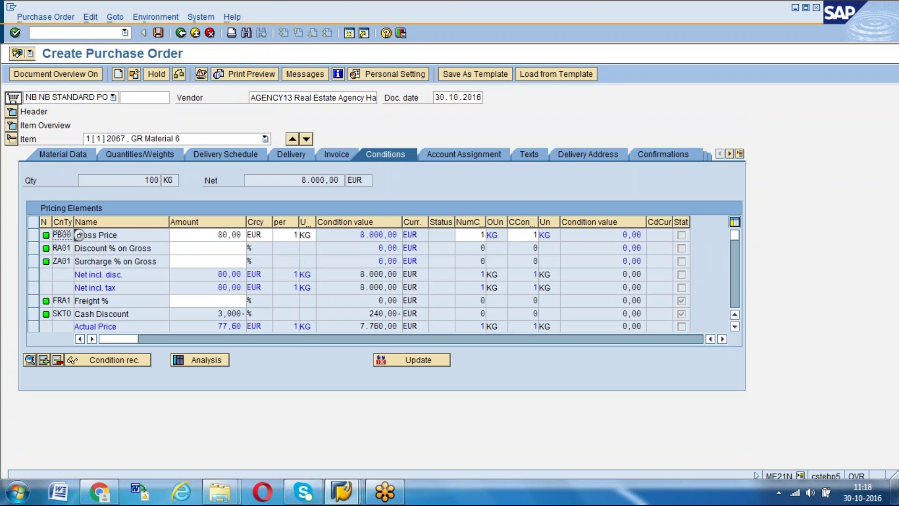
{"action": "left_click", "coordinate": [144, 247]}
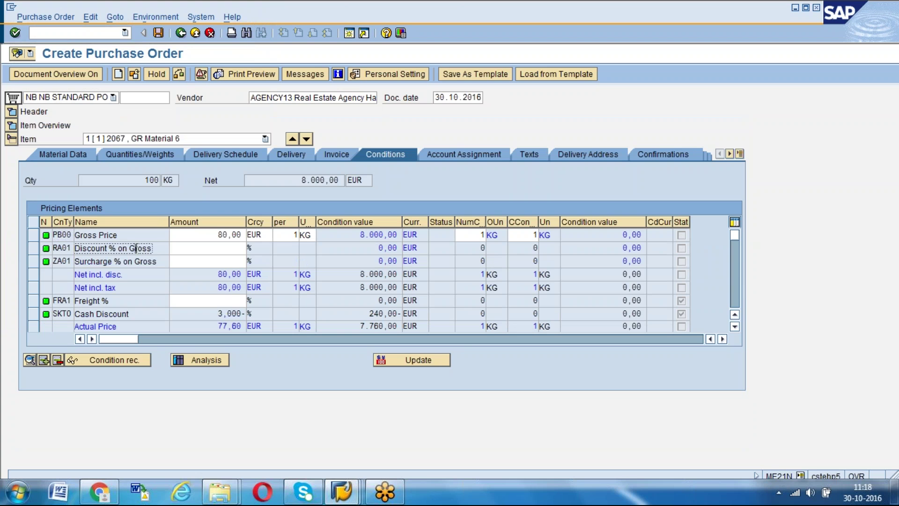
{"action": "left_click", "coordinate": [132, 262]}
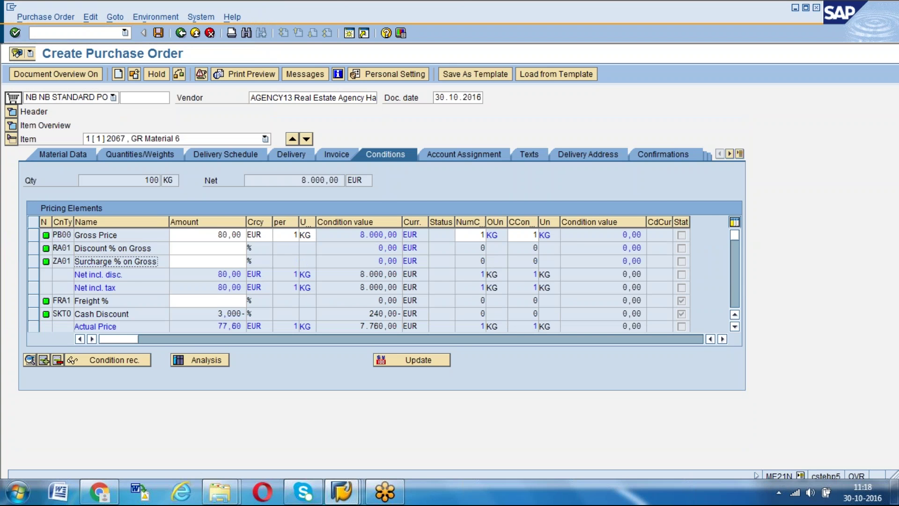
{"action": "left_click", "coordinate": [83, 274]}
{"action": "left_click", "coordinate": [122, 249]}
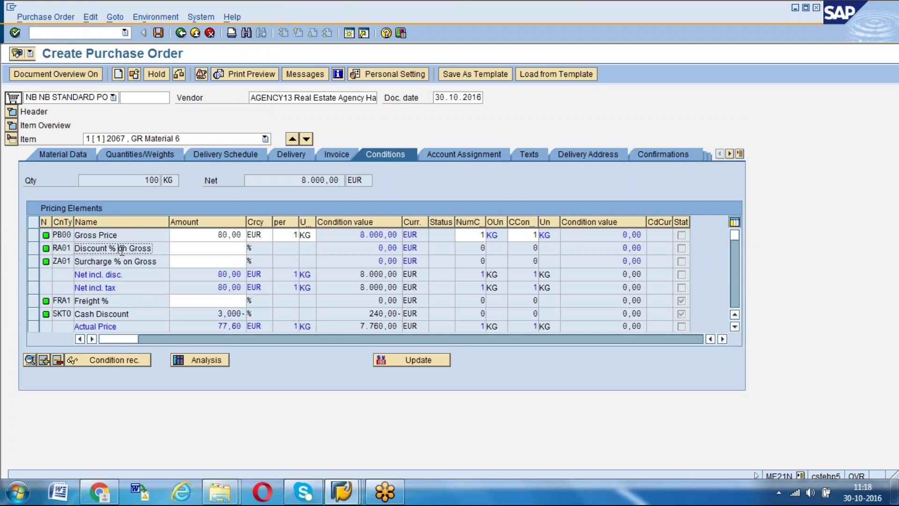
Examine the pricing analysis for condition type PB00 and the Net incl. disc. subtotal, and return to the purchase order.
{"action": "left_click", "coordinate": [201, 360]}
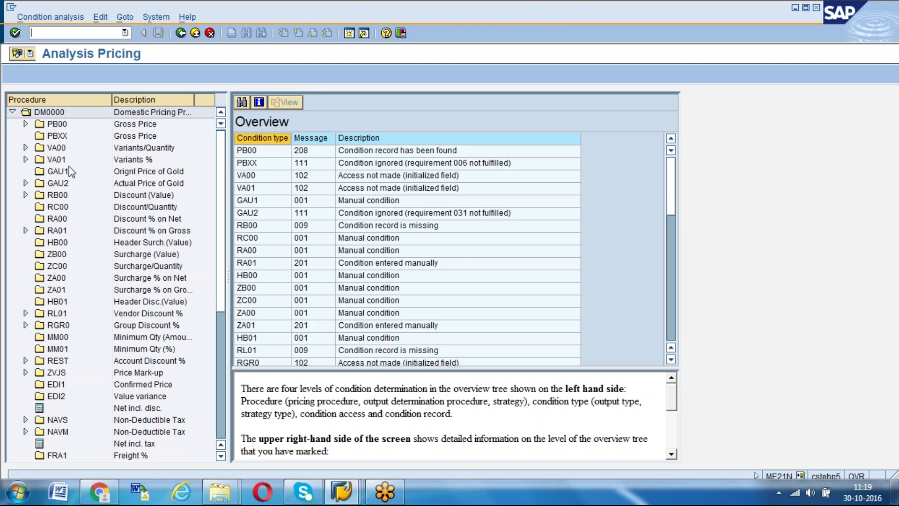
{"action": "double_click", "coordinate": [60, 125]}
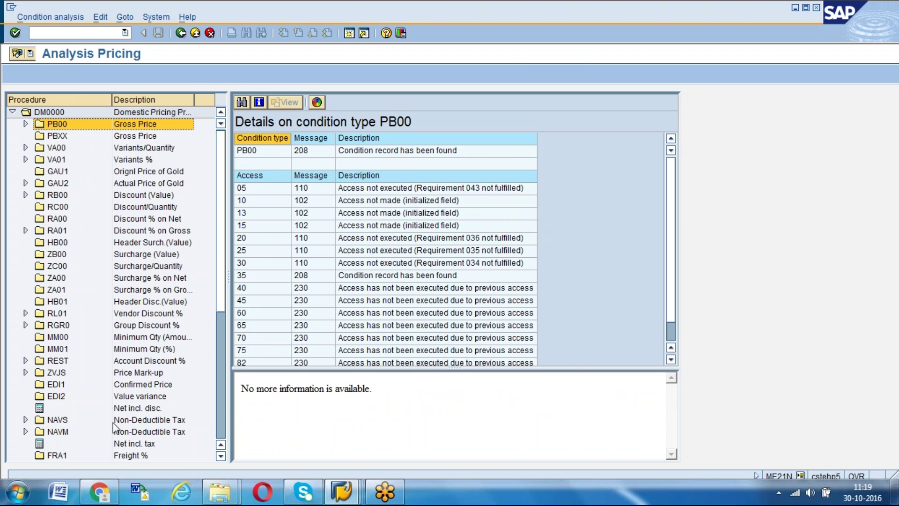
{"action": "left_click", "coordinate": [140, 409]}
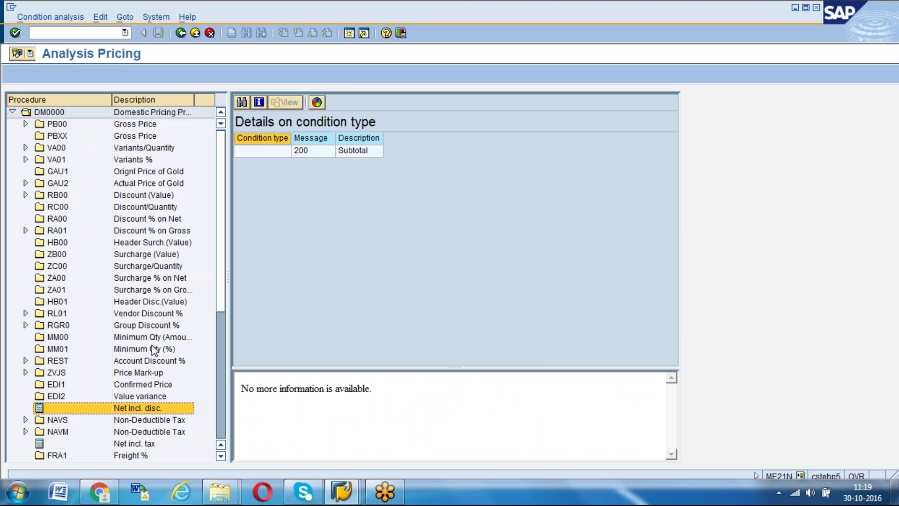
{"action": "left_click", "coordinate": [180, 32]}
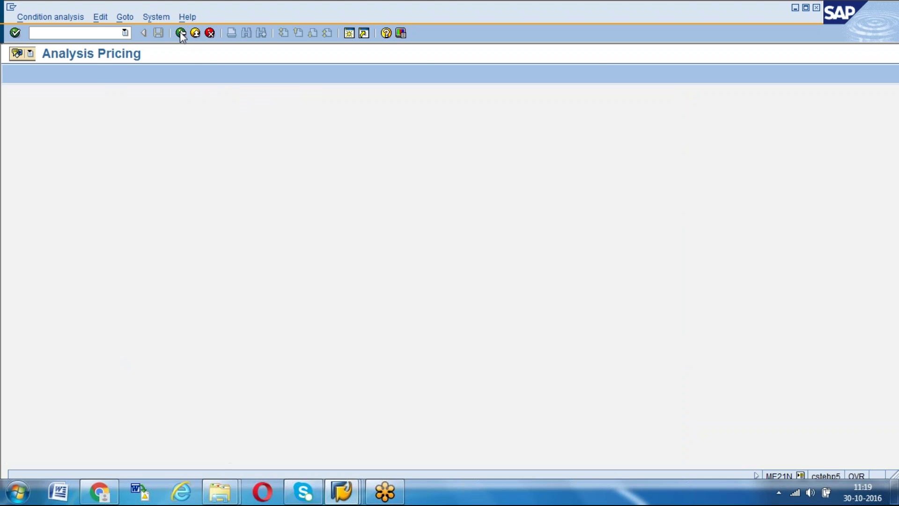
Set the RA01 discount on gross to 10 % in the new item's pricing elements.
{"action": "left_click", "coordinate": [212, 248]}
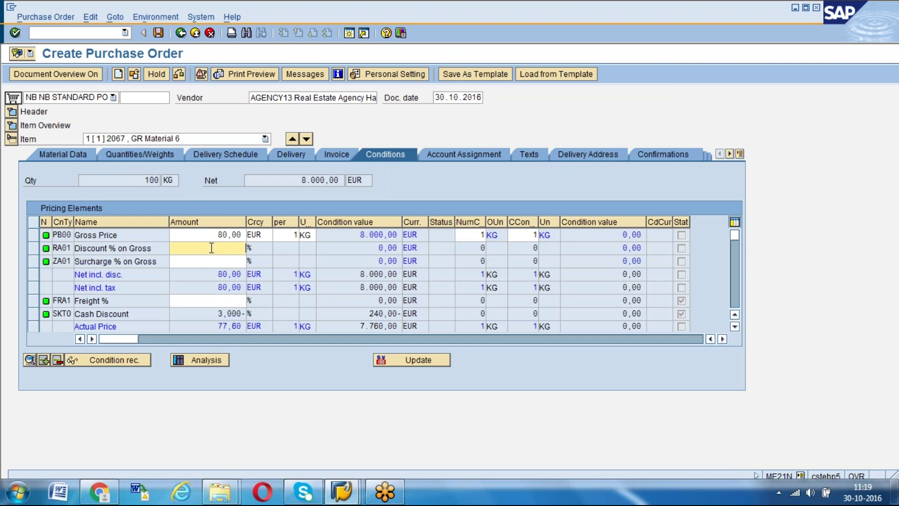
{"action": "type", "text": "10"}
{"action": "key", "text": "Return"}
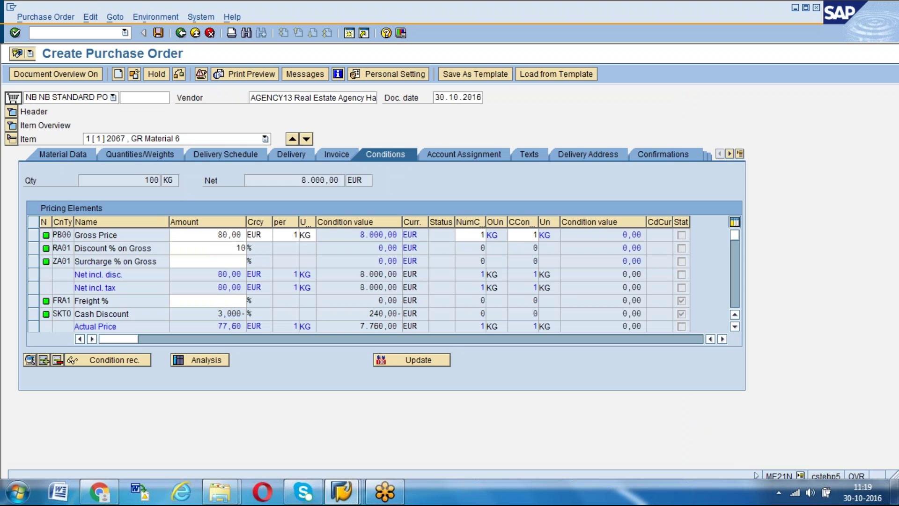
Set the ZA01 surcharge on gross to 5 % and review the gross, surcharge and net condition values.
{"action": "left_click", "coordinate": [366, 239]}
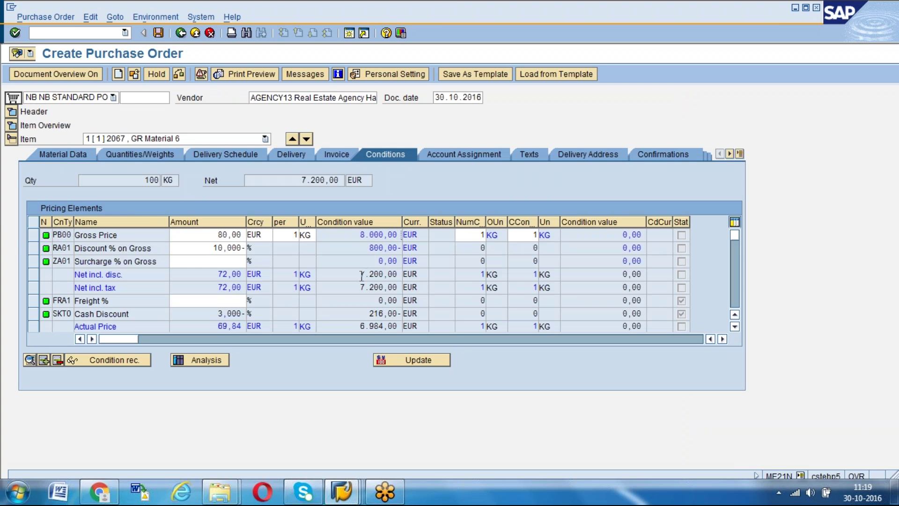
{"action": "left_click", "coordinate": [216, 261]}
{"action": "type", "text": "5"}
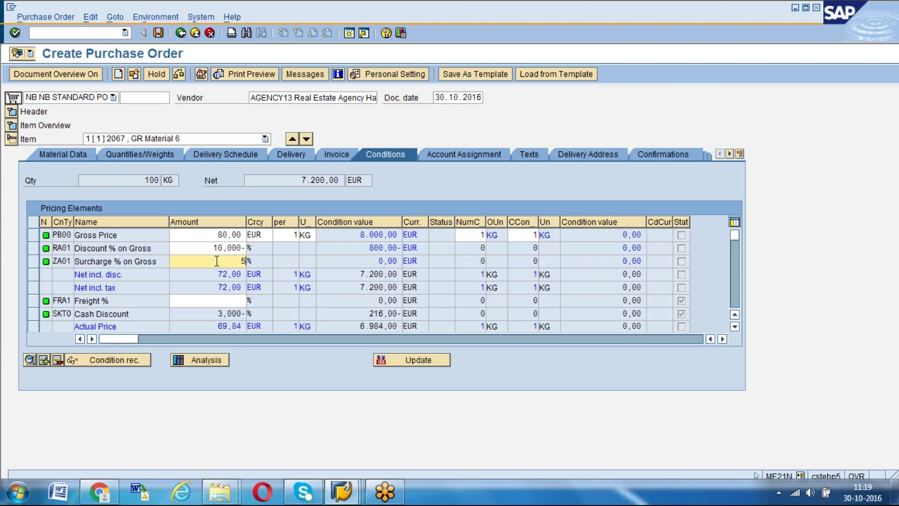
{"action": "key", "text": "Return"}
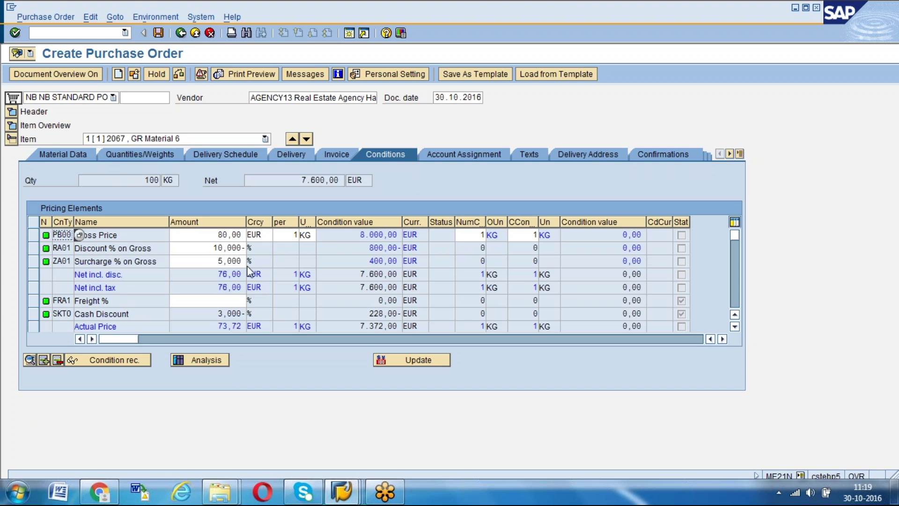
{"action": "left_click", "coordinate": [218, 261]}
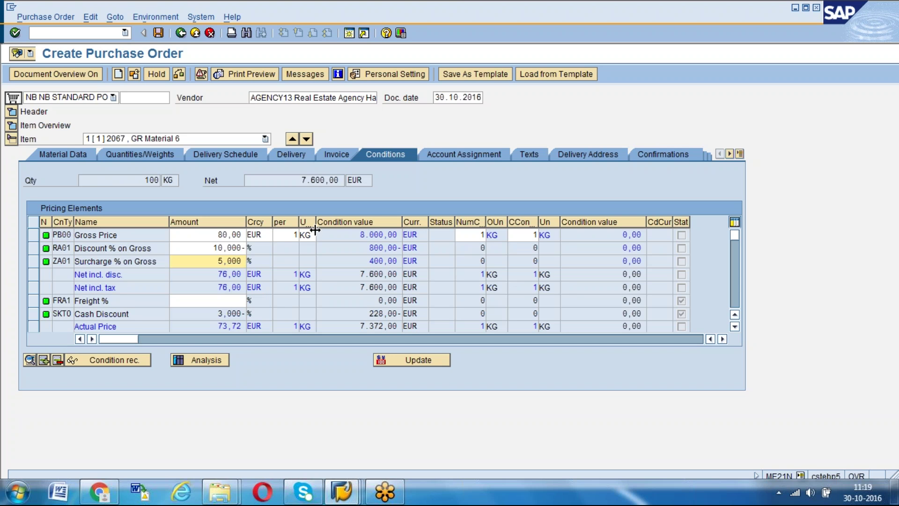
{"action": "left_click", "coordinate": [358, 234]}
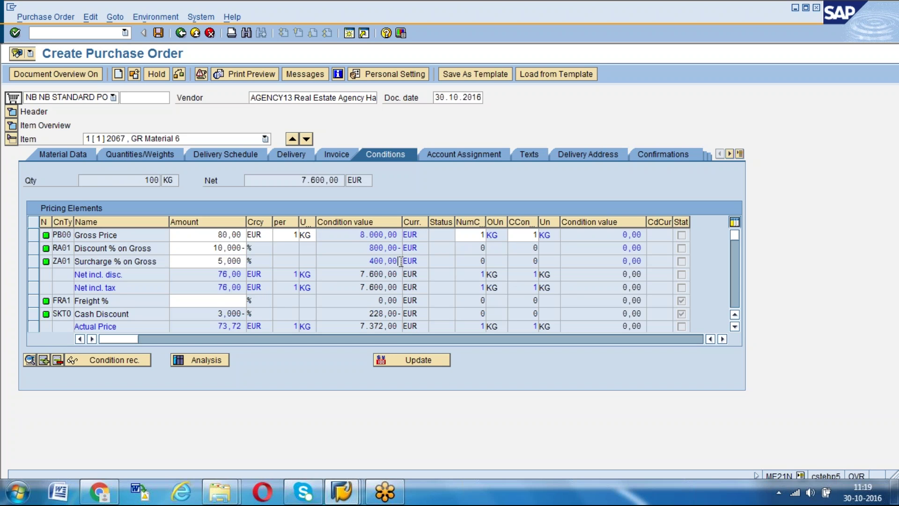
{"action": "left_click_drag", "start_coordinate": [360, 286], "coordinate": [393, 283]}
{"action": "left_click", "coordinate": [393, 282]}
Set the FRA1 freight condition to 20 % in the item's pricing elements.
{"action": "left_click", "coordinate": [202, 303]}
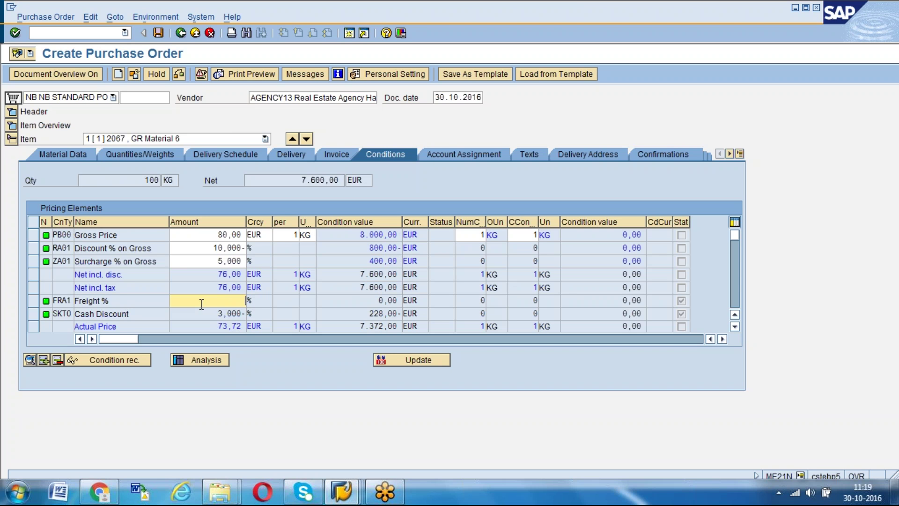
{"action": "type", "text": "20"}
{"action": "key", "text": "Return"}
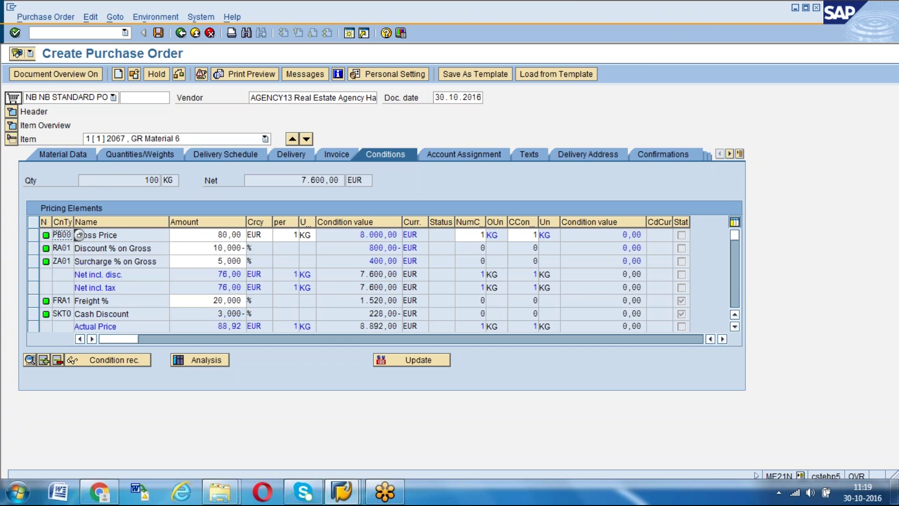
Compare the condition values of the freight, actual price and net incl. tax rows.
{"action": "left_click_drag", "start_coordinate": [362, 297], "coordinate": [401, 298]}
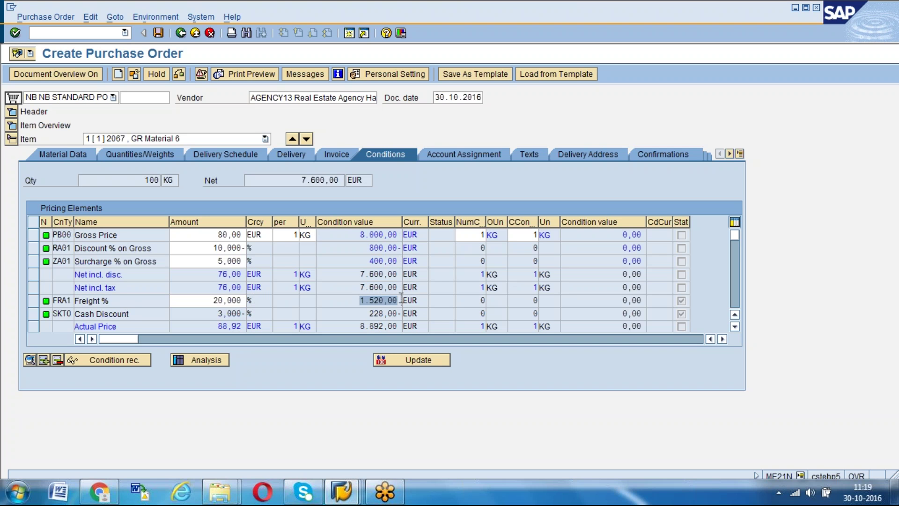
{"action": "left_click", "coordinate": [401, 298]}
{"action": "left_click_drag", "start_coordinate": [364, 300], "coordinate": [405, 299]}
{"action": "left_click", "coordinate": [405, 299]}
{"action": "left_click_drag", "start_coordinate": [358, 326], "coordinate": [396, 326]}
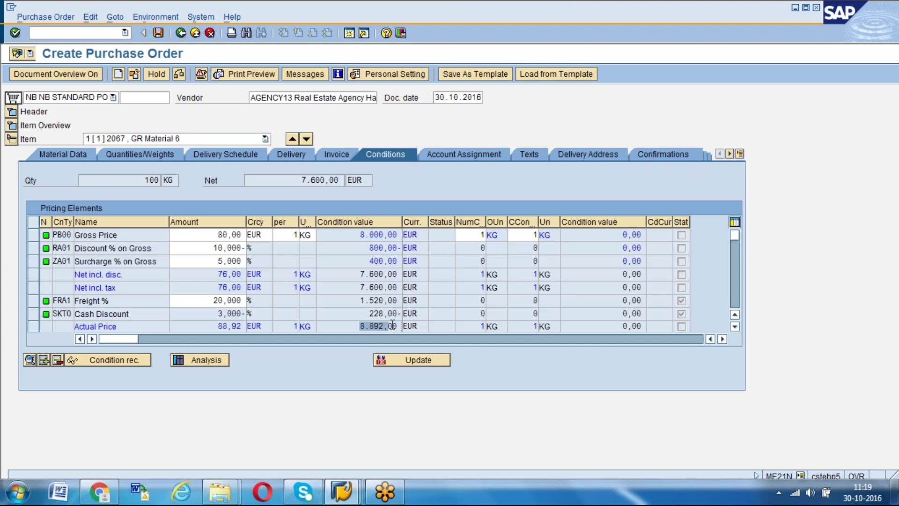
{"action": "left_click", "coordinate": [396, 326]}
{"action": "left_click_drag", "start_coordinate": [361, 286], "coordinate": [402, 285]}
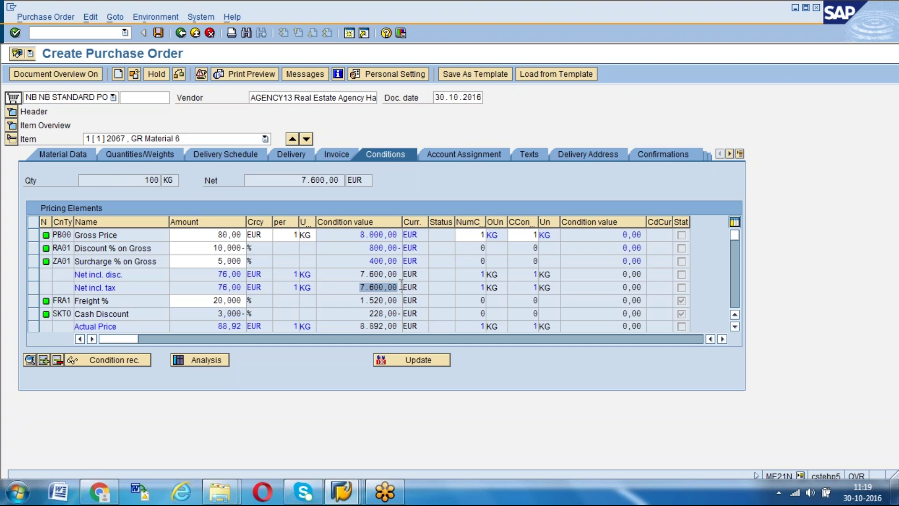
{"action": "left_click", "coordinate": [401, 286]}
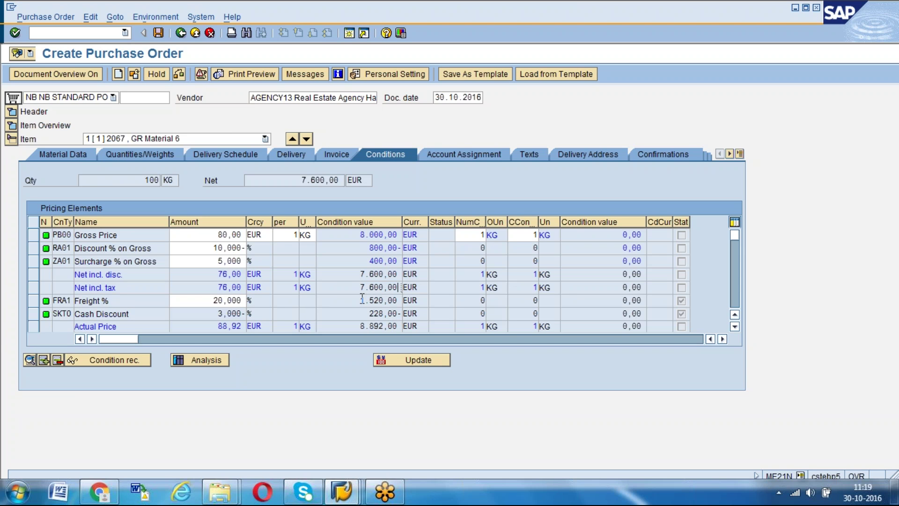
{"action": "key", "text": "Down"}
Set the payment terms to 0001 in the purchase order header, return to the item conditions and check the document.
{"action": "left_click", "coordinate": [12, 111]}
{"action": "key", "text": "Delete"}
{"action": "key", "text": "Delete"}
{"action": "key", "text": "Delete"}
{"action": "key", "text": "Delete"}
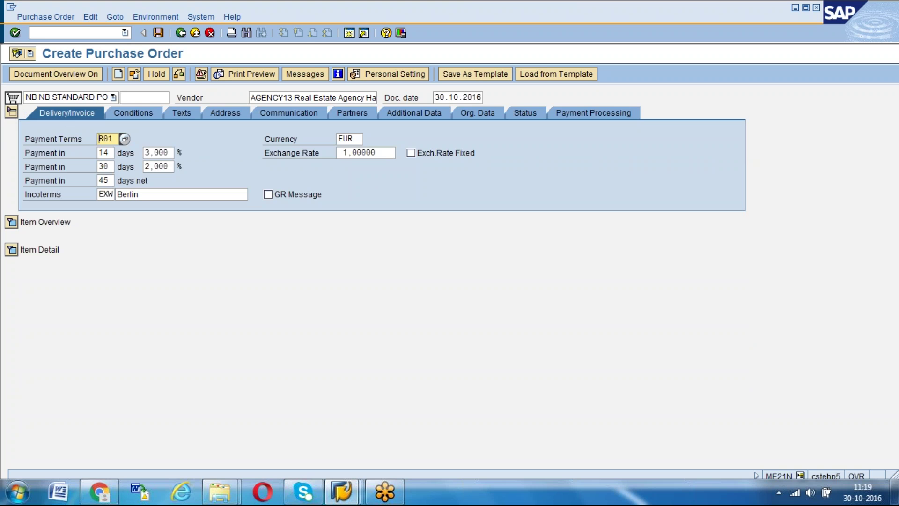
{"action": "type", "text": "0001"}
{"action": "key", "text": "Return"}
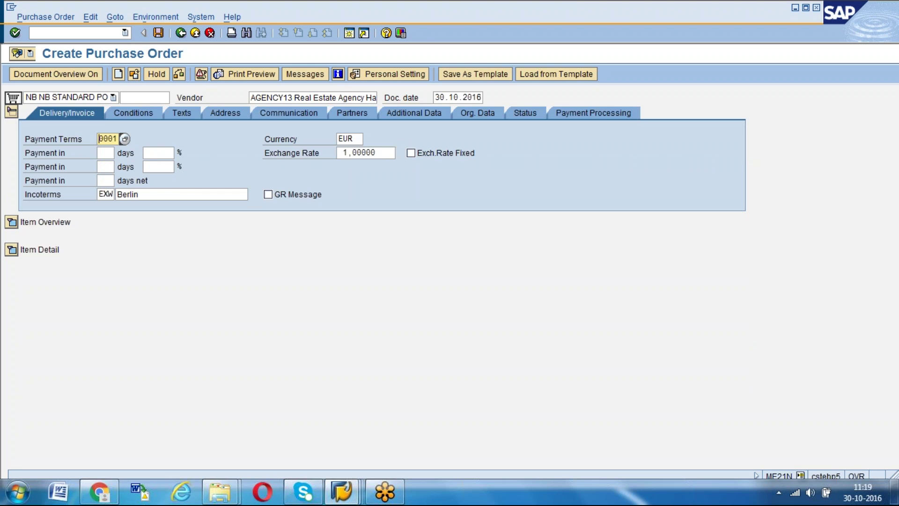
{"action": "left_click", "coordinate": [11, 112]}
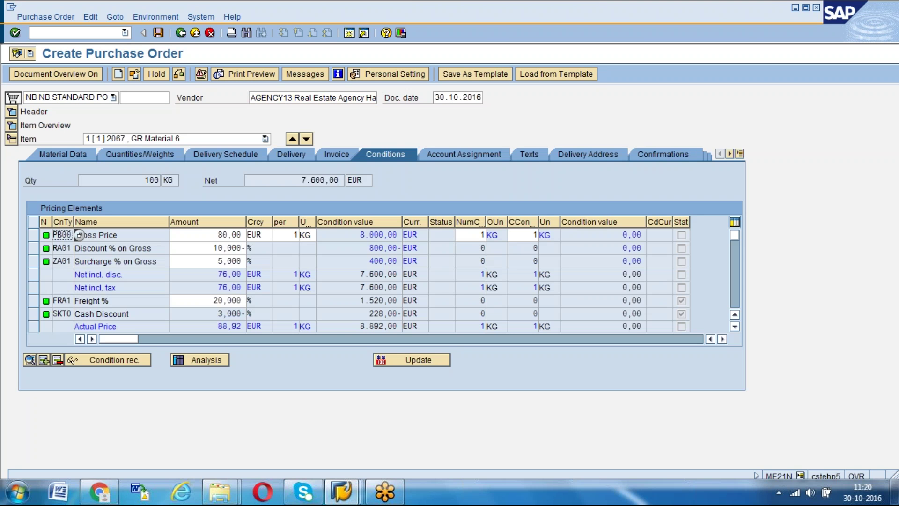
{"action": "left_click", "coordinate": [178, 75]}
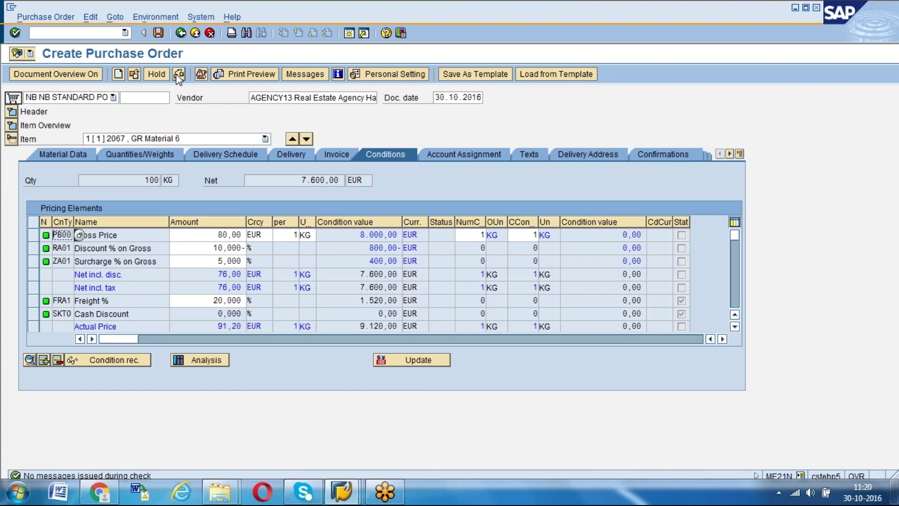
Review the item's cash discount row and the header's payment terms, and return to the item conditions.
{"action": "left_click", "coordinate": [33, 314]}
{"action": "left_click", "coordinate": [33, 315]}
{"action": "left_click", "coordinate": [32, 112]}
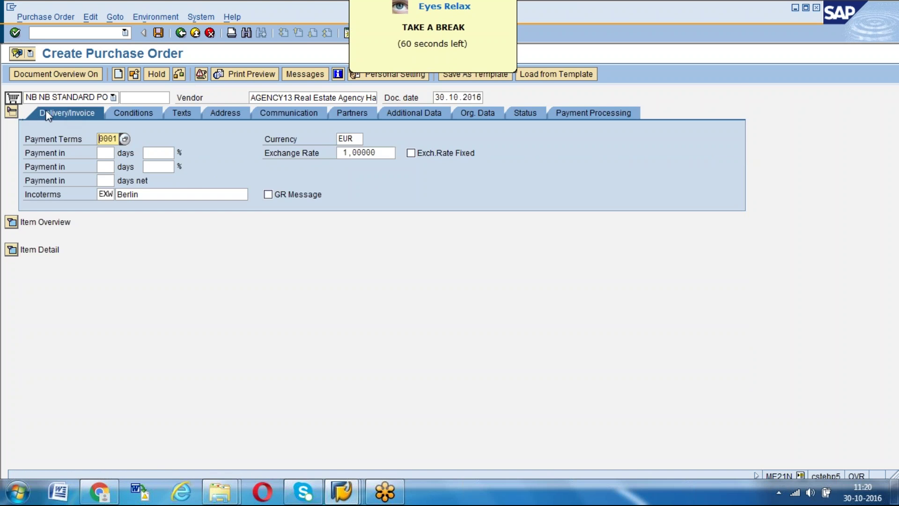
{"action": "left_click", "coordinate": [15, 114]}
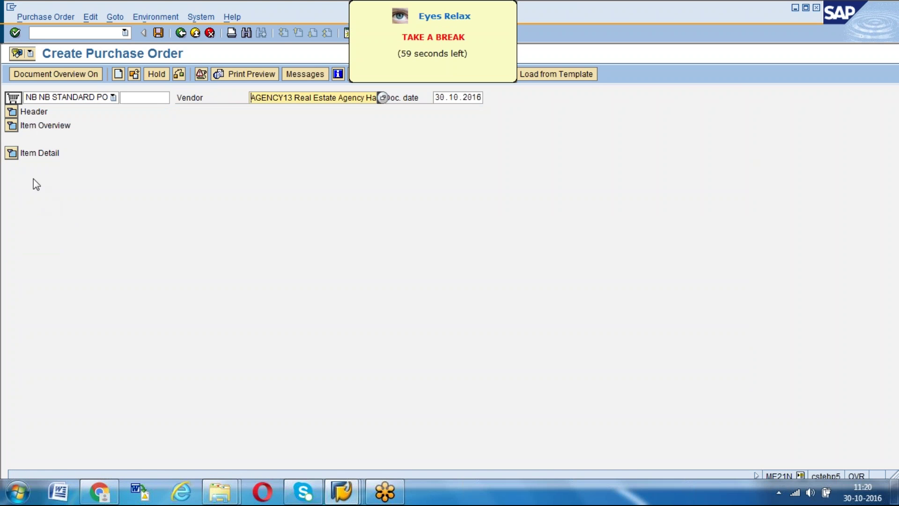
{"action": "left_click", "coordinate": [11, 153]}
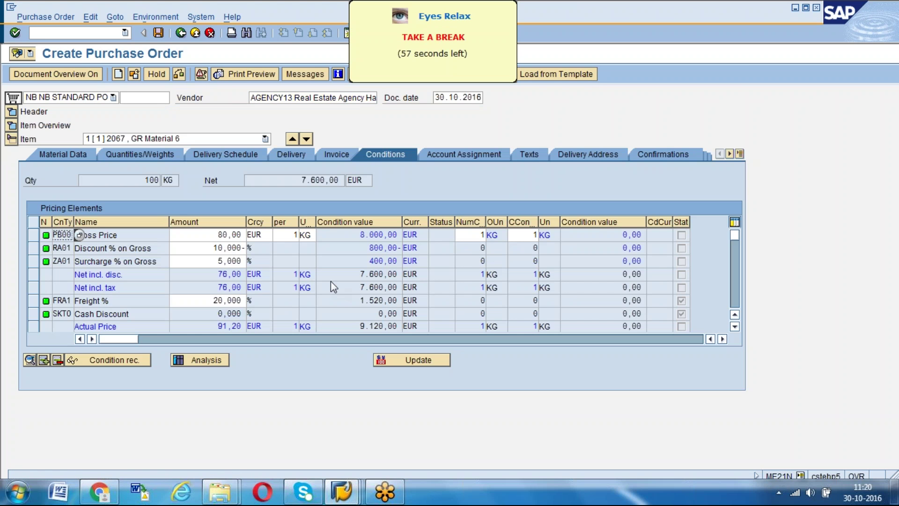
Review the condition values from the gross price through surcharge, net and freight to the actual price.
{"action": "left_click", "coordinate": [355, 237]}
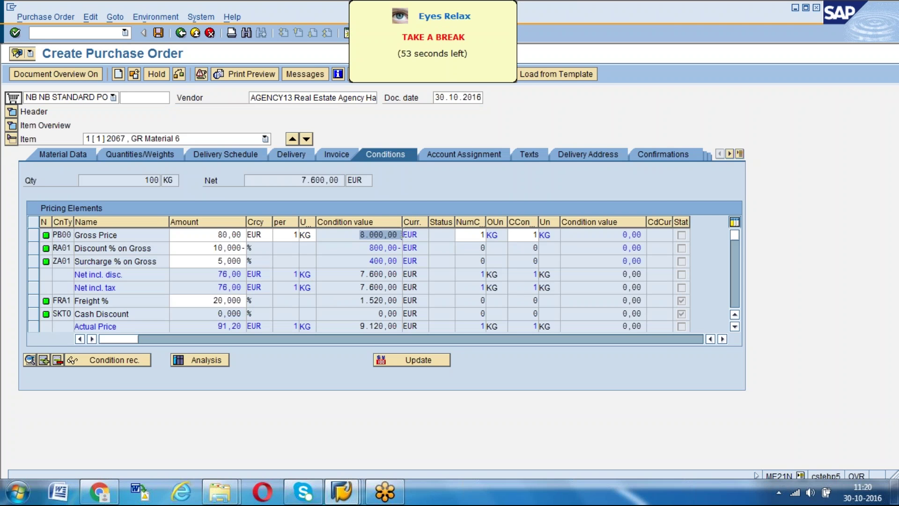
{"action": "left_click_drag", "start_coordinate": [369, 261], "coordinate": [398, 274]}
{"action": "left_click", "coordinate": [398, 260]}
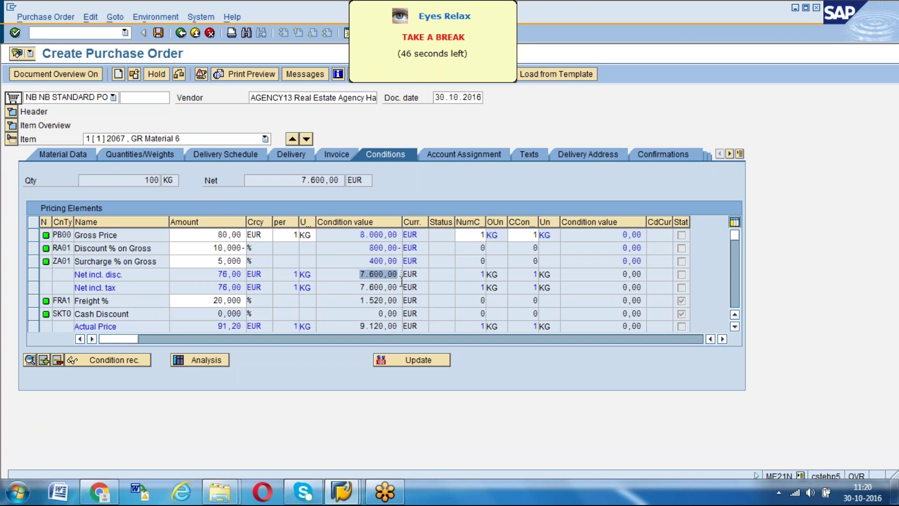
{"action": "left_click", "coordinate": [398, 274]}
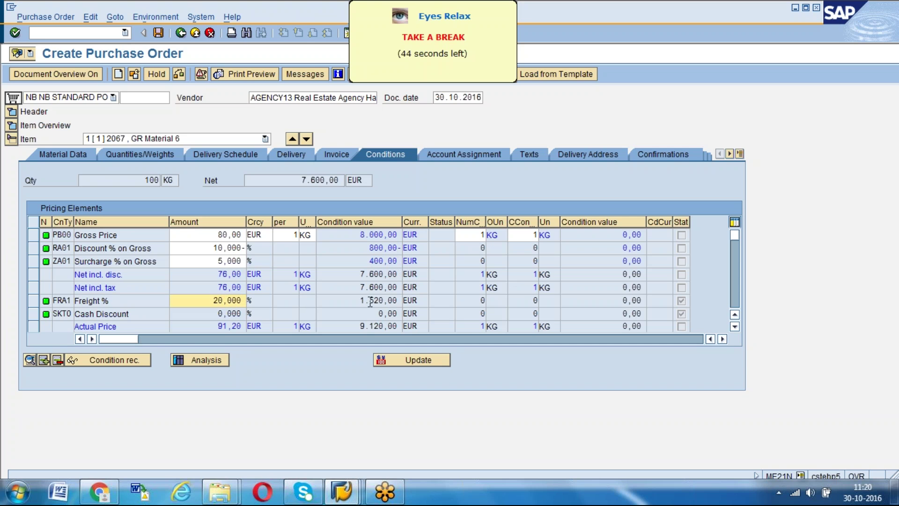
{"action": "left_click_drag", "start_coordinate": [359, 300], "coordinate": [402, 301]}
{"action": "left_click", "coordinate": [398, 300]}
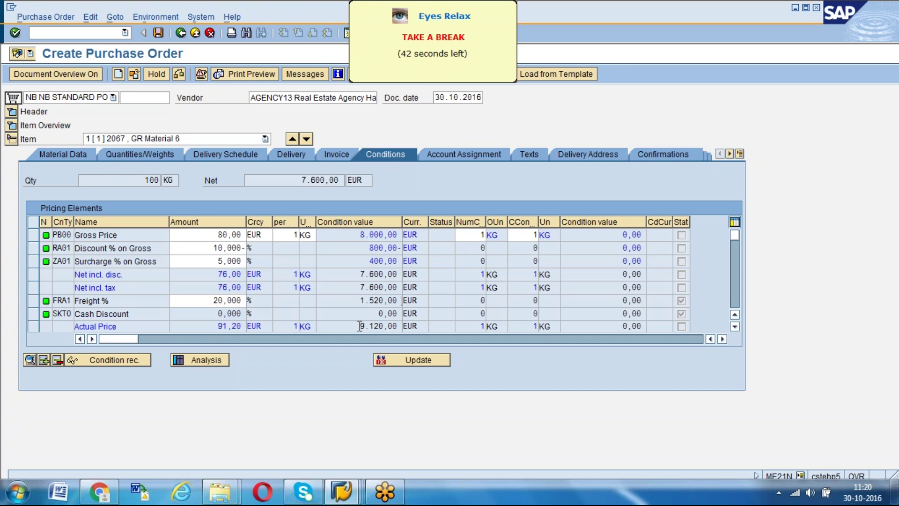
{"action": "left_click_drag", "start_coordinate": [359, 326], "coordinate": [406, 329]}
{"action": "left_click", "coordinate": [406, 329]}
Switch to the control data of schema DM0000 and examine its gross price, discount and surcharge condition types.
{"action": "left_click", "coordinate": [342, 492]}
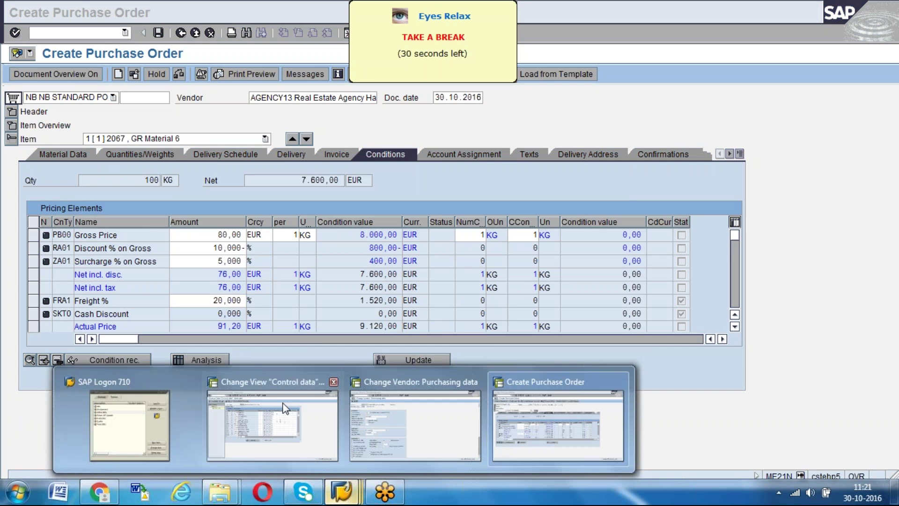
{"action": "left_click", "coordinate": [288, 413]}
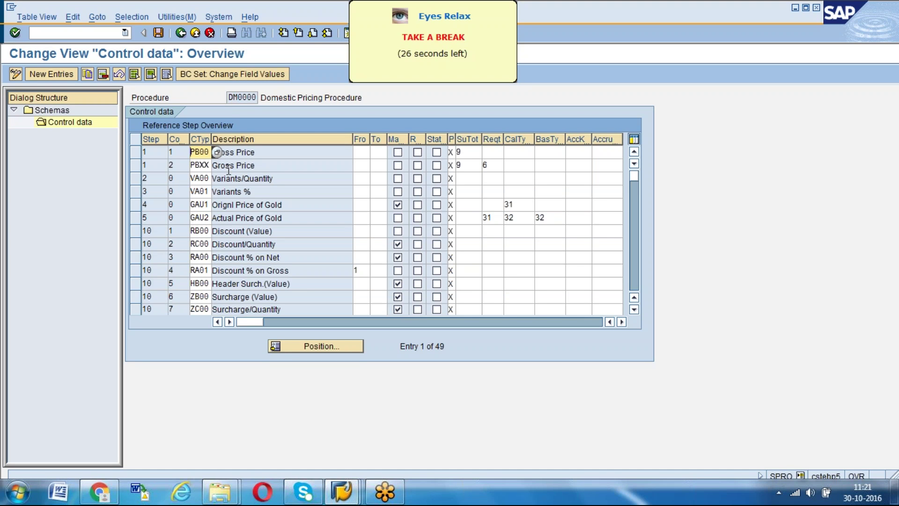
{"action": "left_click", "coordinate": [258, 165]}
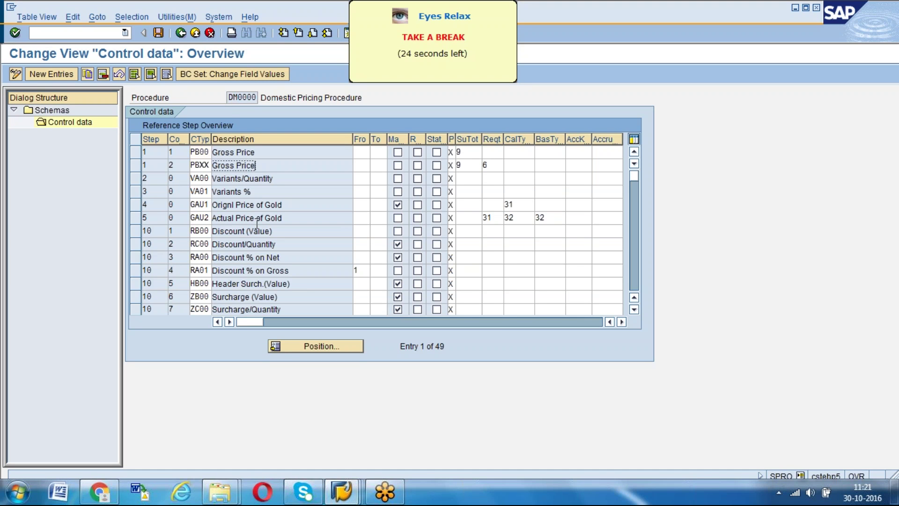
{"action": "left_click", "coordinate": [253, 230]}
{"action": "left_click", "coordinate": [245, 297]}
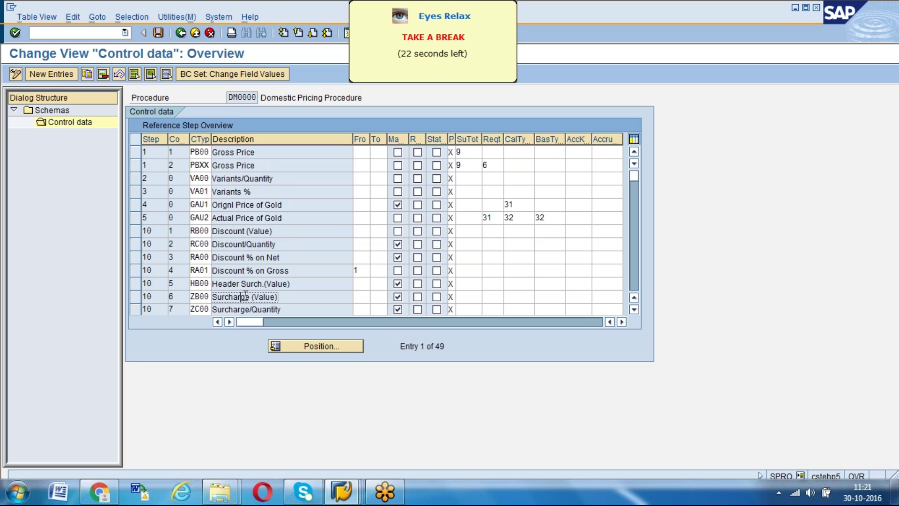
{"action": "scroll", "coordinate": [246, 296], "scroll_direction": "down", "scroll_amount": 4}
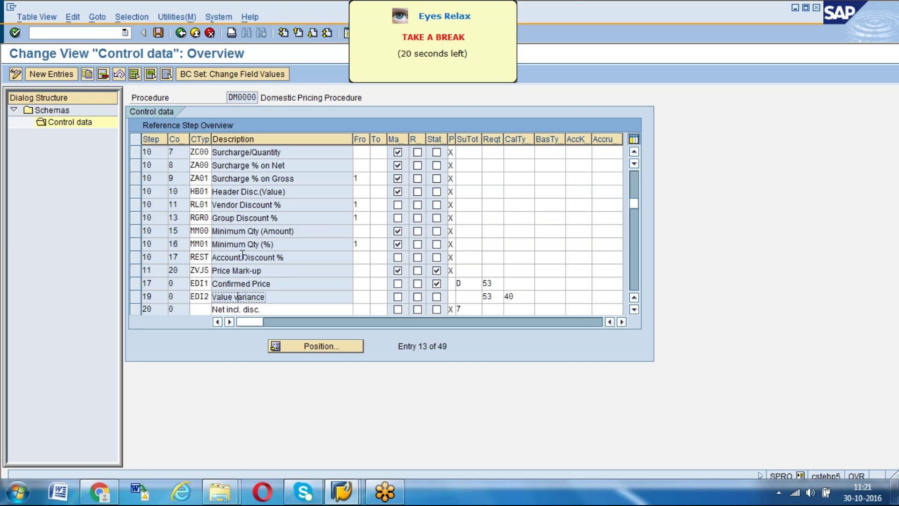
{"action": "scroll", "coordinate": [242, 271], "scroll_direction": "down", "scroll_amount": 4}
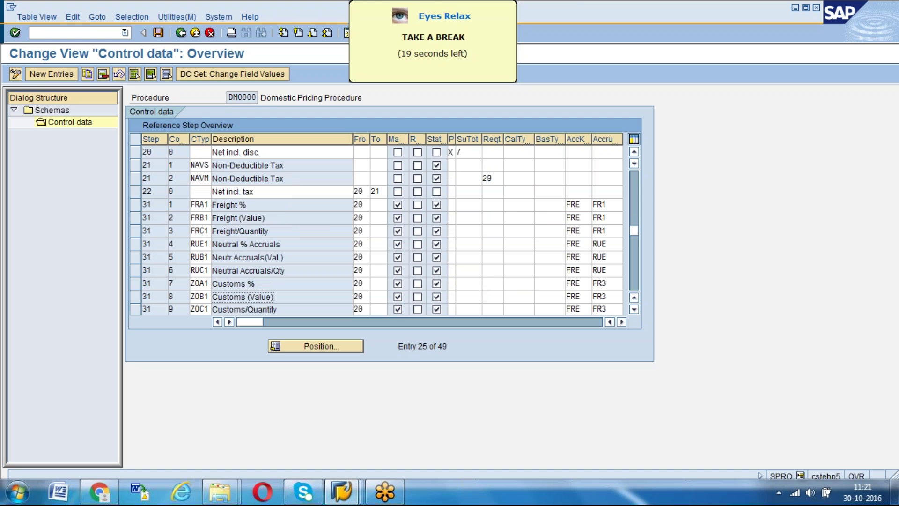
Examine the freight, neutral accruals and customs condition types and the rows down to Actual Price in schema DM0000.
{"action": "left_click", "coordinate": [238, 205]}
{"action": "left_click", "coordinate": [248, 269]}
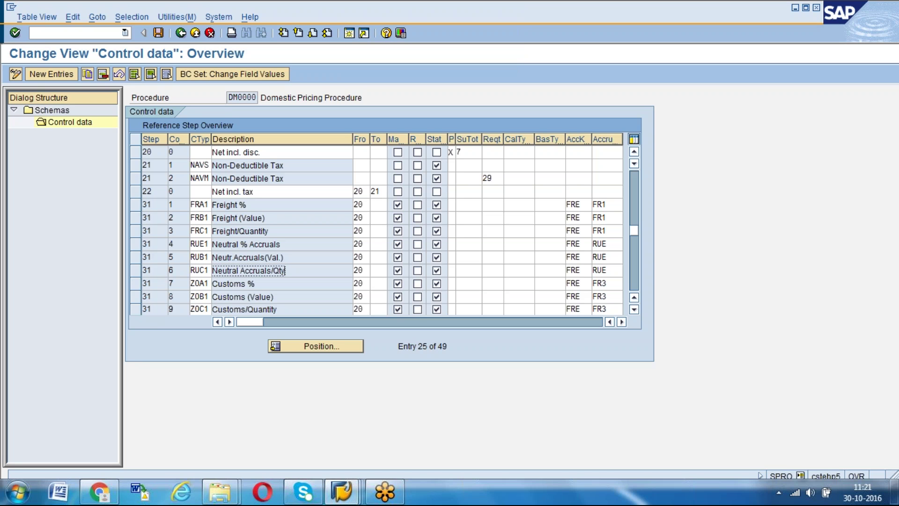
{"action": "left_click", "coordinate": [240, 231]}
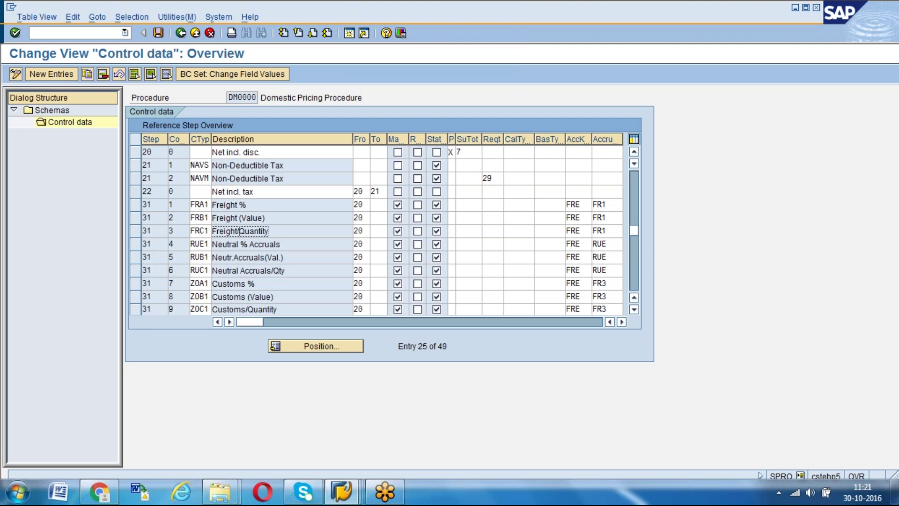
{"action": "left_click", "coordinate": [244, 286]}
{"action": "scroll", "coordinate": [244, 287], "scroll_direction": "down", "scroll_amount": 4}
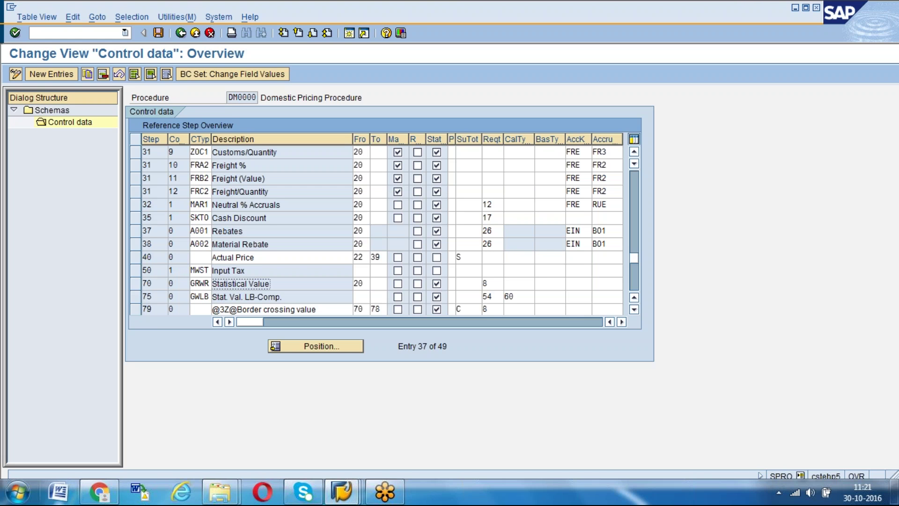
Switch to the blank Microsoft Word document and set the font size to 20.
{"action": "left_click", "coordinate": [58, 492]}
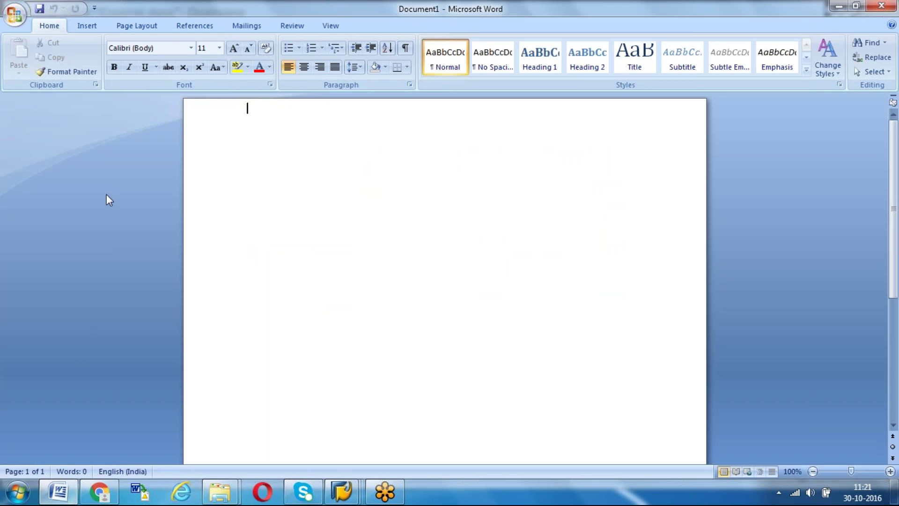
{"action": "left_click", "coordinate": [203, 48]}
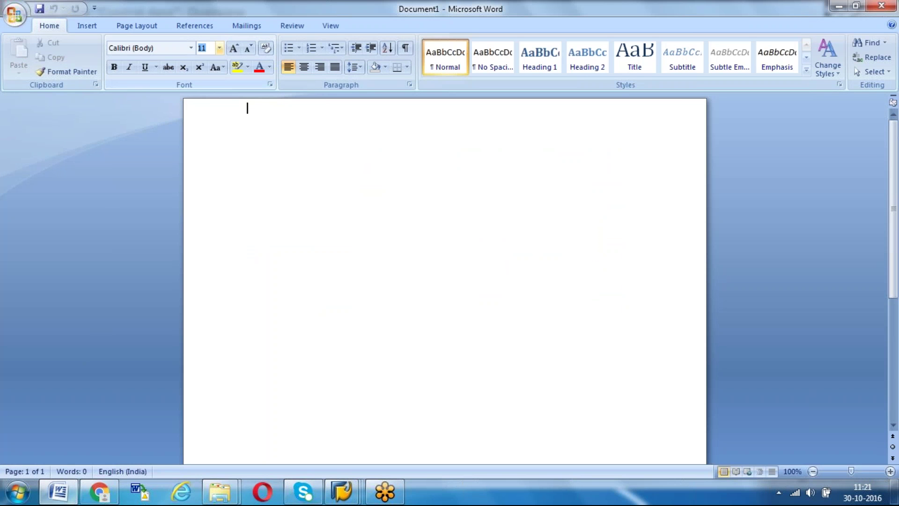
{"action": "type", "text": "20"}
{"action": "key", "text": "Return"}
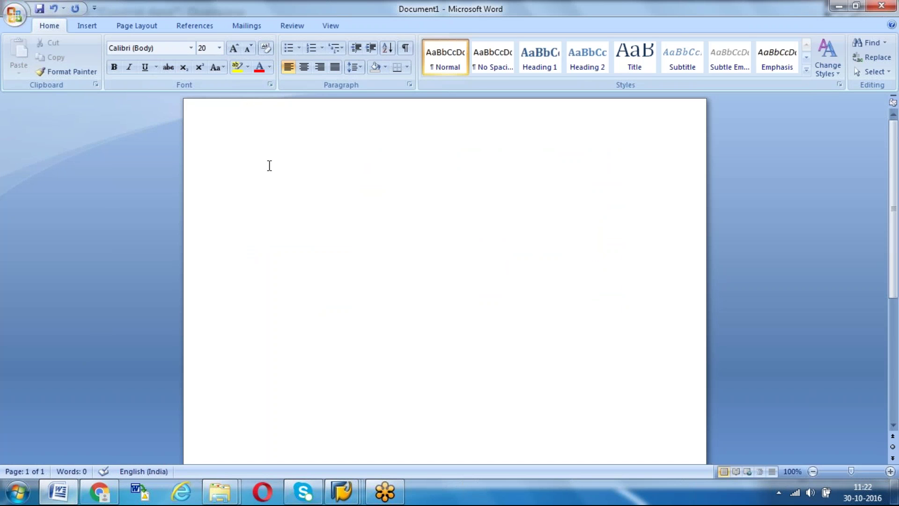
Write "Gross Price" and "Discounts" as the first two lines of the document.
{"action": "key", "text": "Return"}
{"action": "type", "text": "g"}
{"action": "key", "text": "BackSpace"}
{"action": "type", "text": "Gros"}
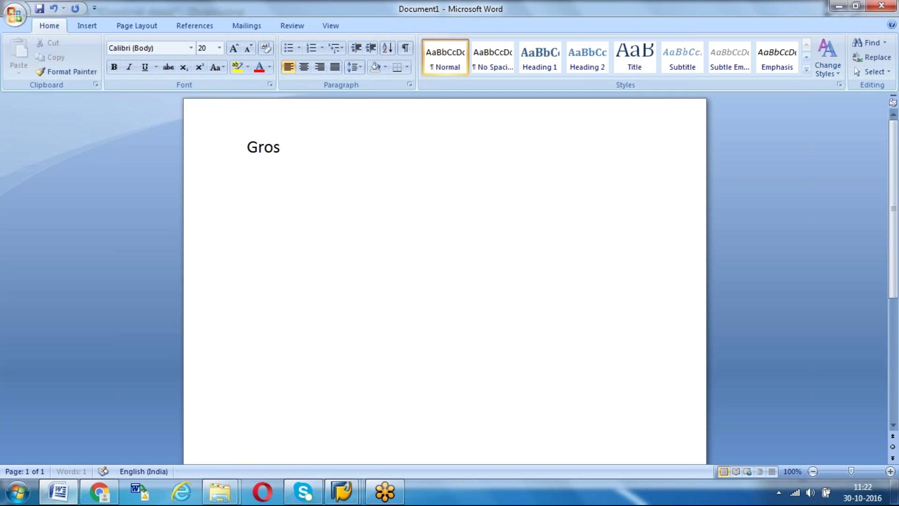
{"action": "type", "text": "s Price"}
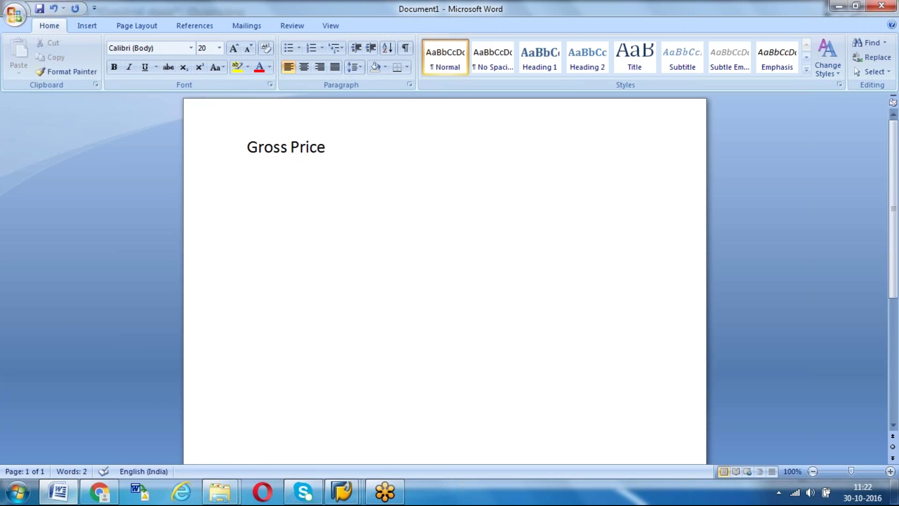
{"action": "key", "text": "Return"}
{"action": "type", "text": "Discus"}
{"action": "key", "text": "BackSpace"}
{"action": "type", "text": "ounts"}
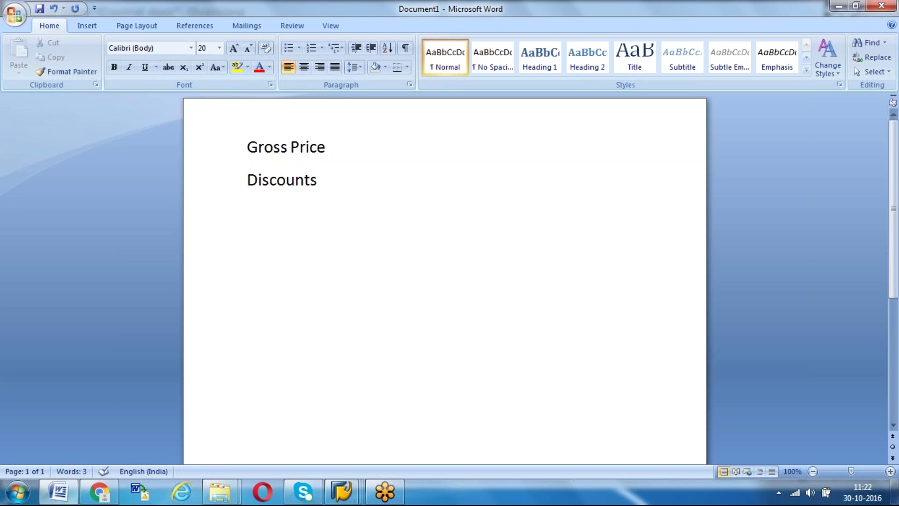
Add the line "Surcharges" below Discounts, followed by an indented line "Net price".
{"action": "key", "text": "Return"}
{"action": "type", "text": "Surchase"}
{"action": "key", "text": "BackSpace"}
{"action": "key", "text": "BackSpace"}
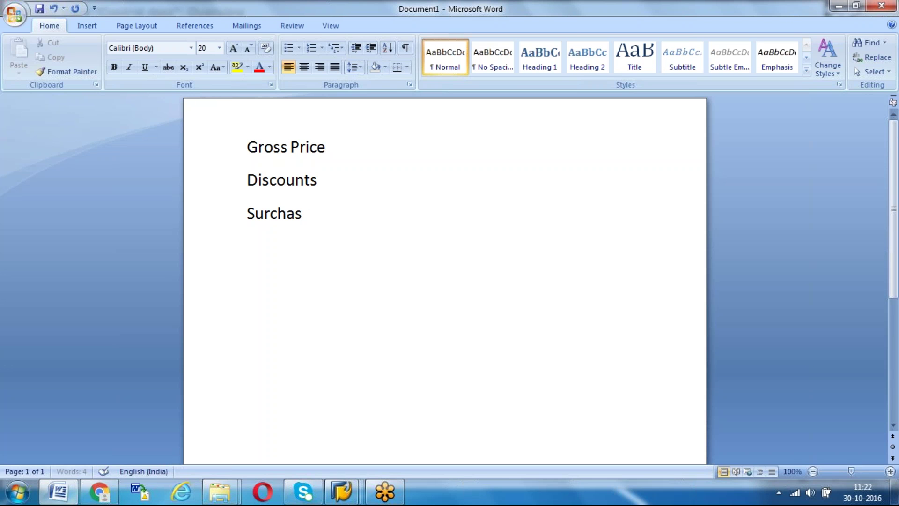
{"action": "type", "text": "rges"}
{"action": "key", "text": "Return"}
{"action": "type", "text": "Net price"}
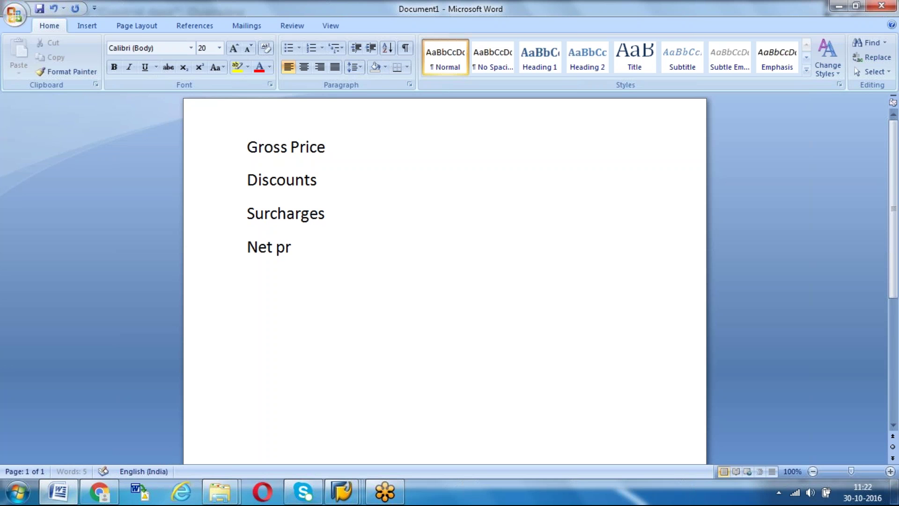
{"action": "key", "text": "Return"}
{"action": "key", "text": "Return"}
{"action": "left_click", "coordinate": [249, 238]}
{"action": "key", "text": "Tab"}
{"action": "left_click", "coordinate": [257, 279]}
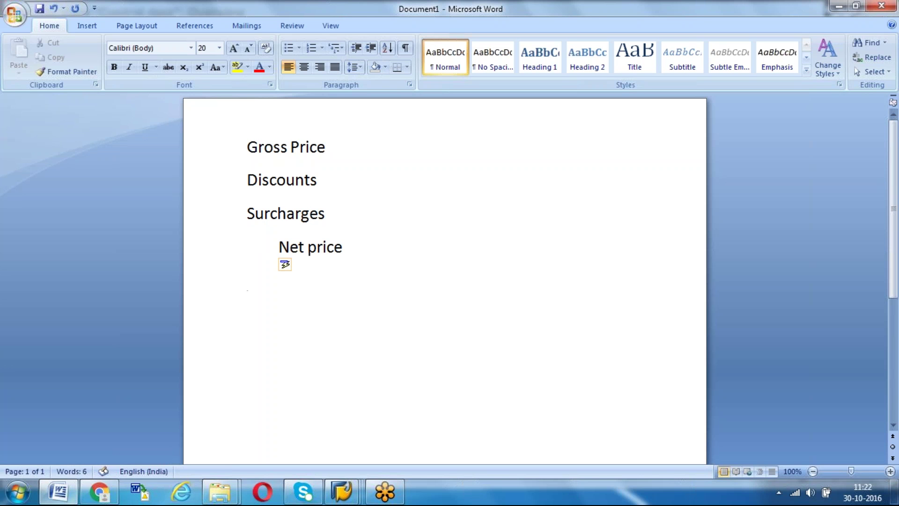
Add the lines "Freight", "Insurance" and "Octroi" below the net price, followed by an indented line "Final Price".
{"action": "type", "text": "Freight"}
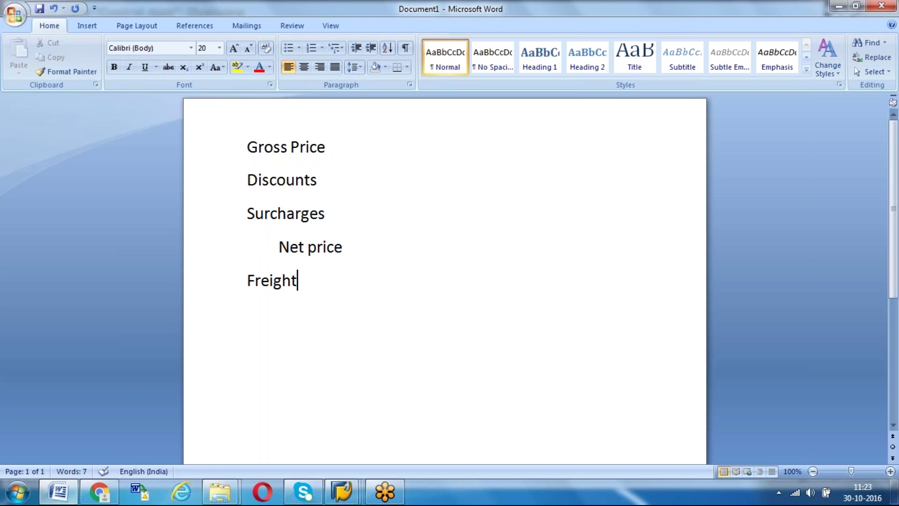
{"action": "key", "text": "Return"}
{"action": "type", "text": "Insurance"}
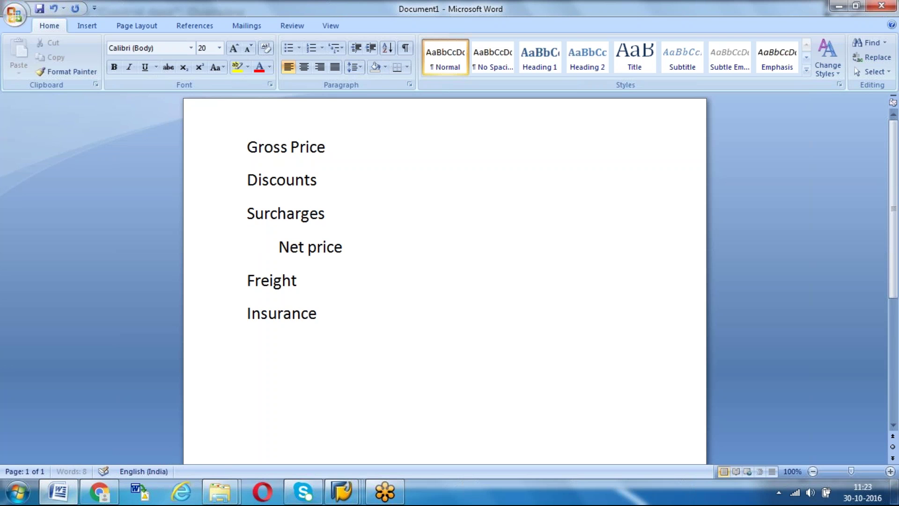
{"action": "key", "text": "Return"}
{"action": "type", "text": "Octroi"}
{"action": "key", "text": "Return"}
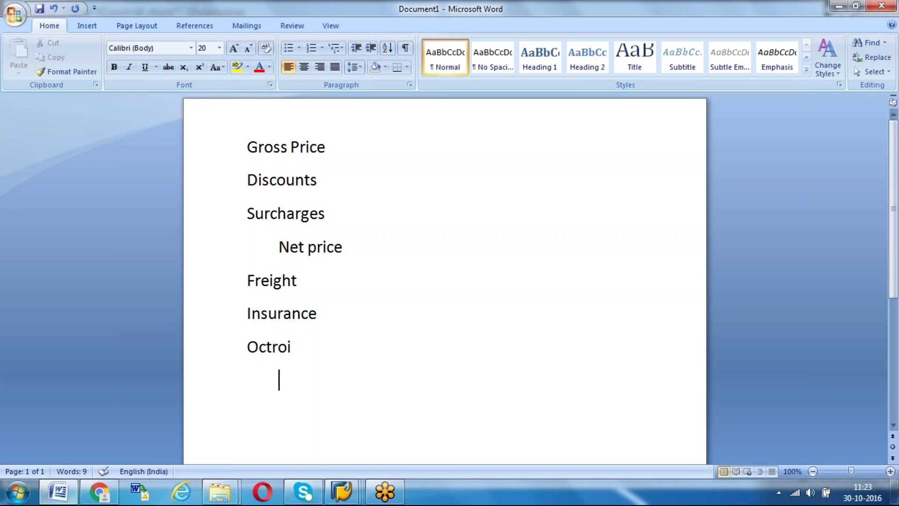
{"action": "type", "text": "Final Pric"}
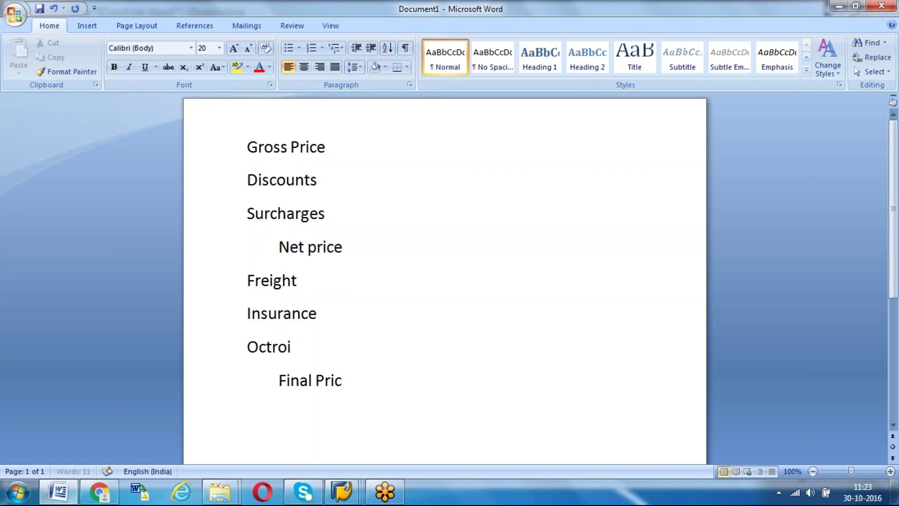
{"action": "type", "text": "e"}
Capitalize the second word of the net price line so that it reads "Net Price".
{"action": "left_click", "coordinate": [314, 248]}
{"action": "key", "text": "BackSpace"}
{"action": "type", "text": "P"}
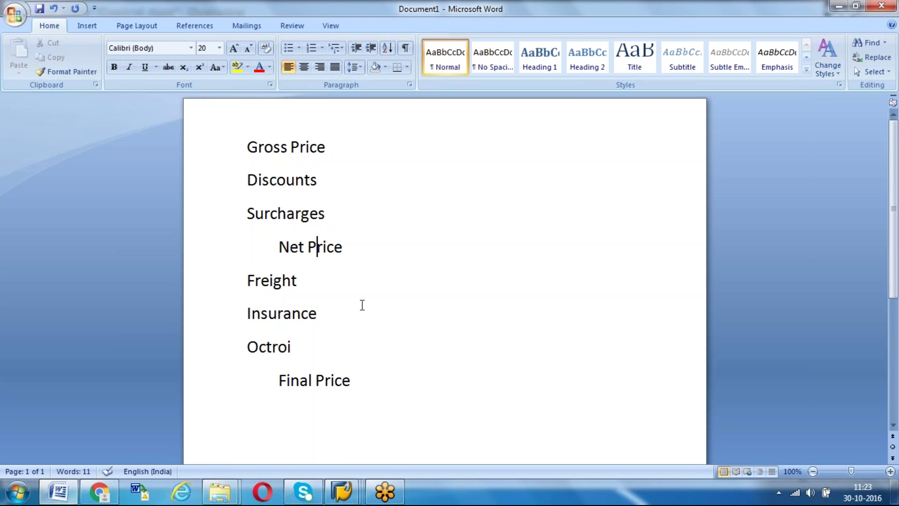
Insert the unindented line "NAVS- Non Deductable Tax" between Net Price and Freight.
{"action": "left_click", "coordinate": [338, 212]}
{"action": "key", "text": "Down"}
{"action": "key", "text": "Down"}
{"action": "key", "text": "Home"}
{"action": "key", "text": "Tab"}
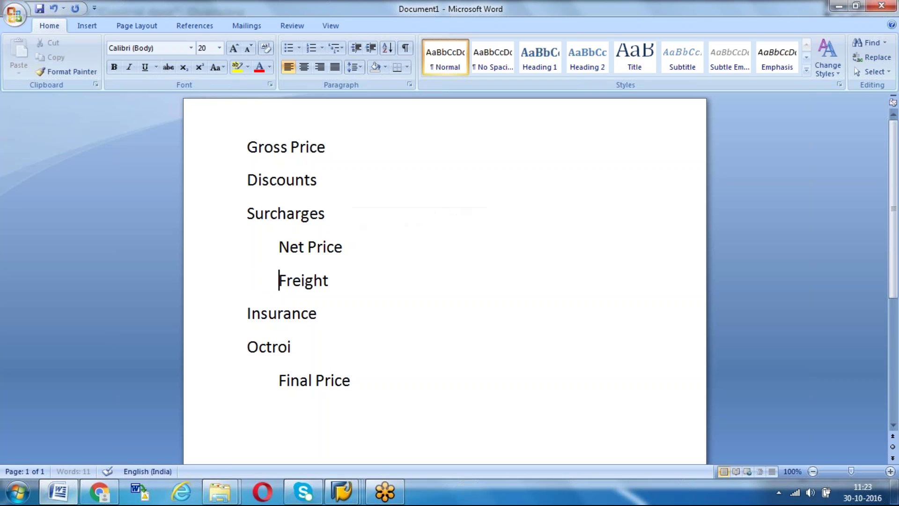
{"action": "key", "text": "BackSpace"}
{"action": "key", "text": "Return"}
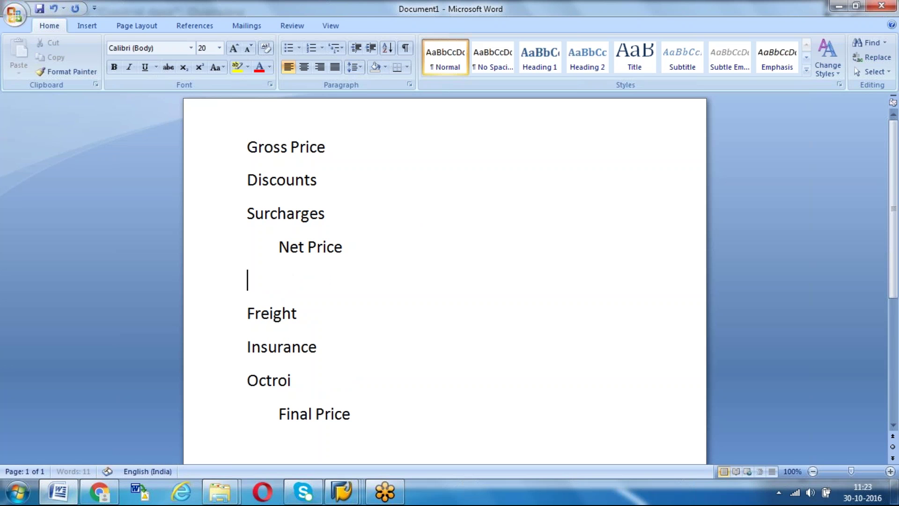
{"action": "type", "text": "NAVS- nO"}
{"action": "key", "text": "BackSpace"}
{"action": "key", "text": "BackSpace"}
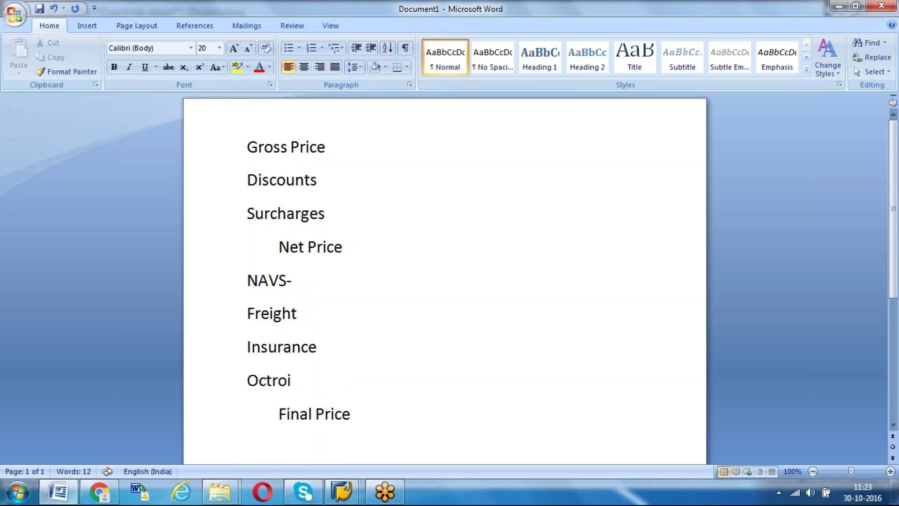
{"action": "type", "text": "Non Ded"}
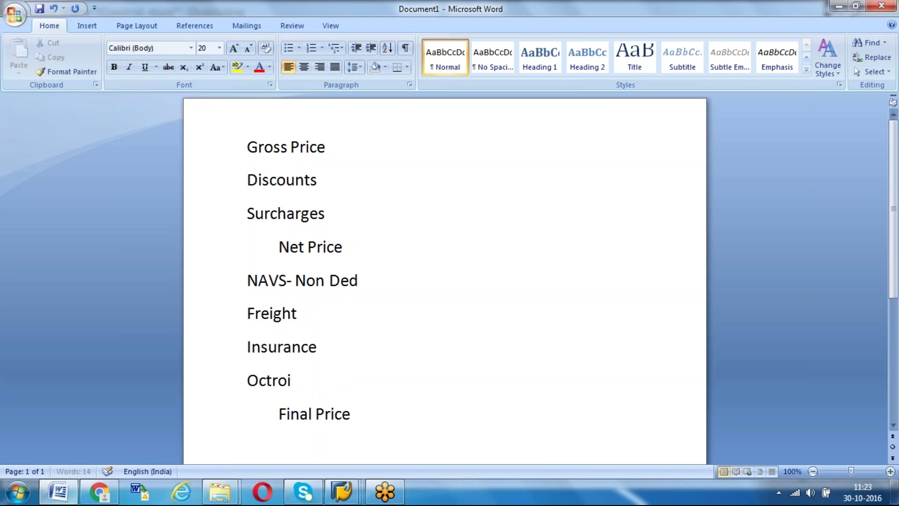
{"action": "type", "text": "uctable Tax"}
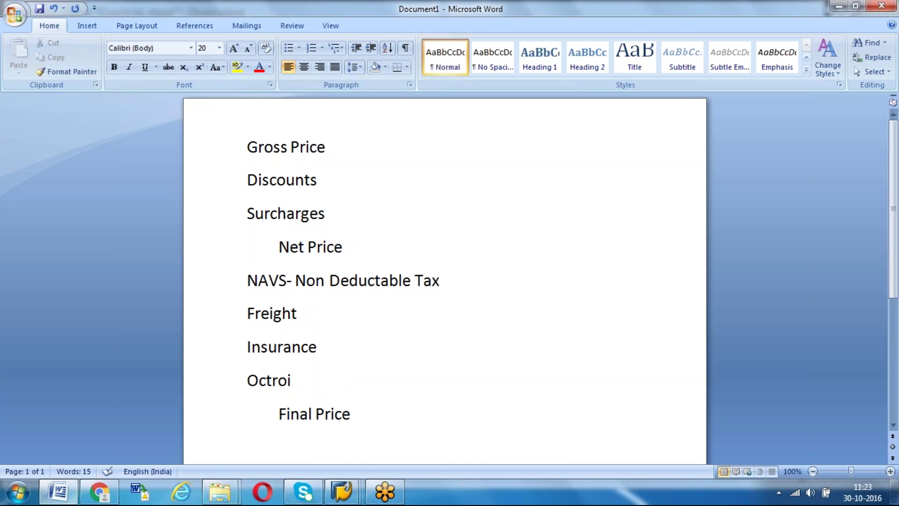
Add the indented line "Ne price including Tax" below the NAVS line.
{"action": "key", "text": "Return"}
{"action": "key", "text": "Tab"}
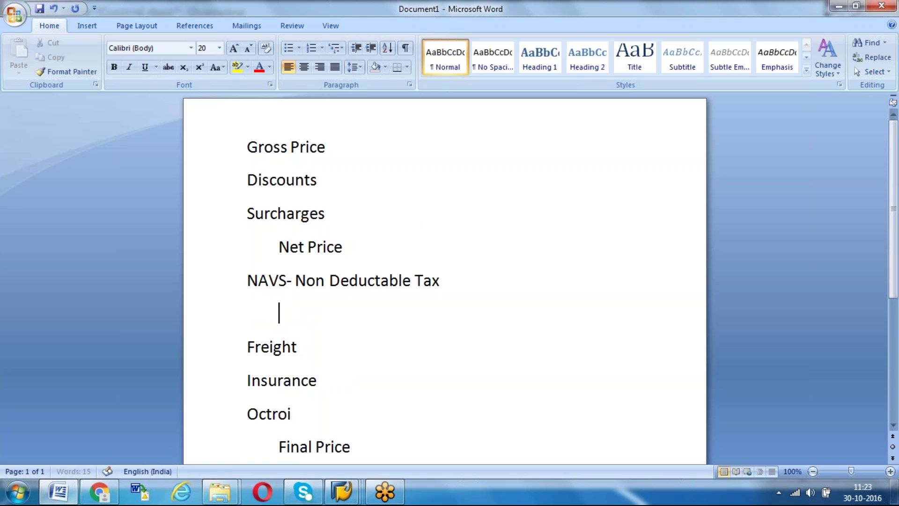
{"action": "type", "text": "Ne price"}
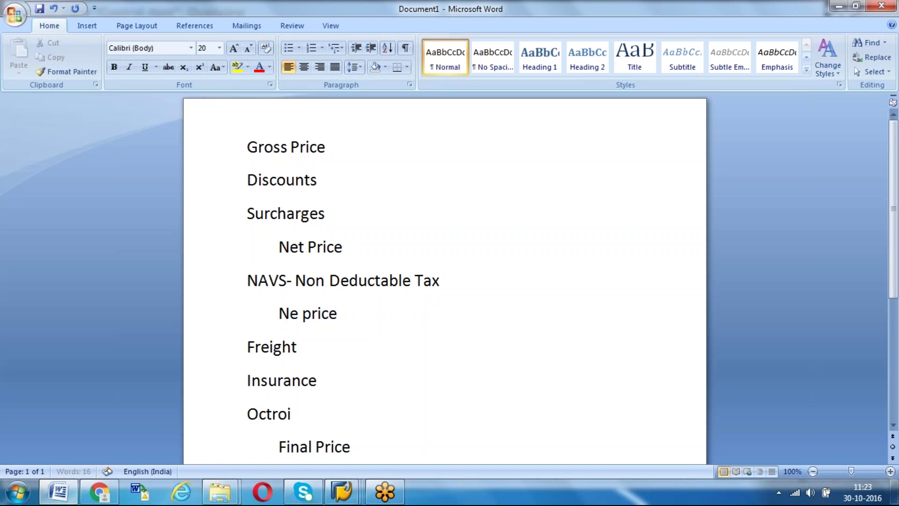
{"action": "type", "text": " including"}
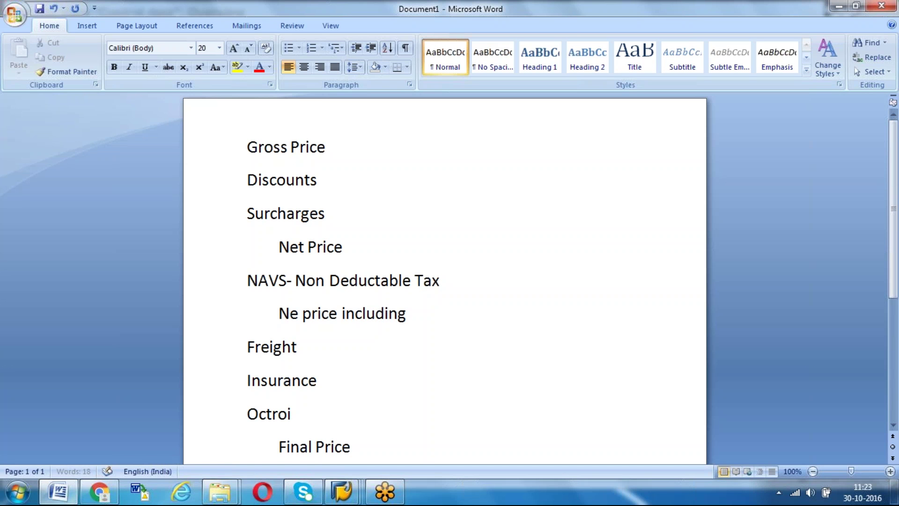
{"action": "type", "text": " Tax"}
Set the font size of the entire price list to 18.
{"action": "left_click_drag", "start_coordinate": [252, 138], "coordinate": [376, 193]}
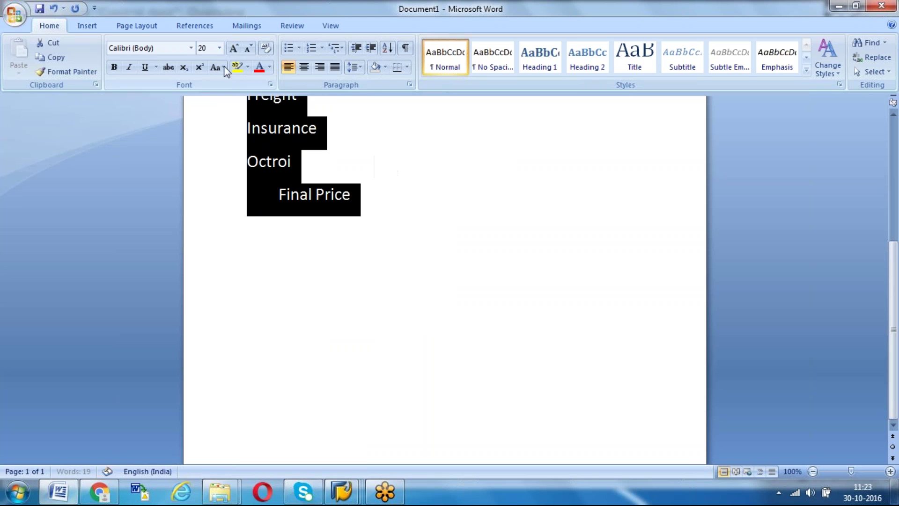
{"action": "left_click", "coordinate": [213, 49]}
{"action": "type", "text": "18"}
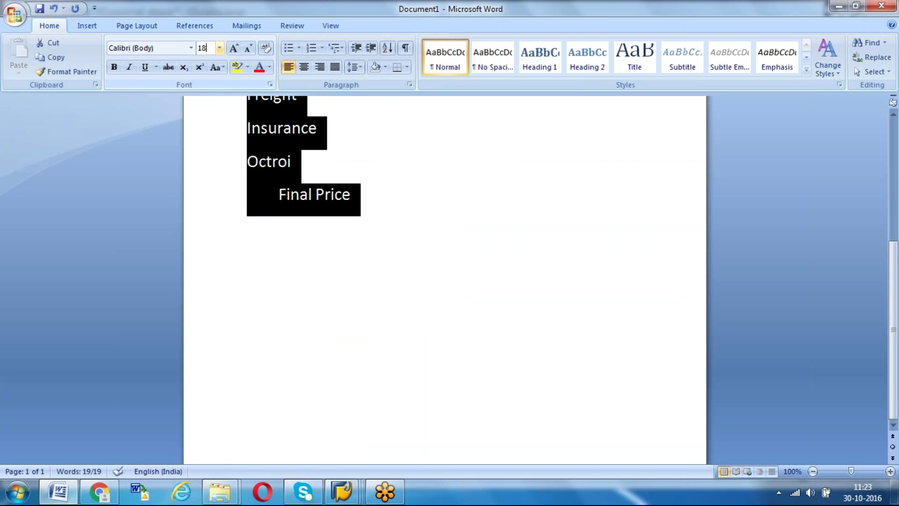
{"action": "key", "text": "Return"}
{"action": "scroll", "coordinate": [445, 281], "scroll_direction": "up", "scroll_amount": 5}
{"action": "left_click", "coordinate": [247, 300]}
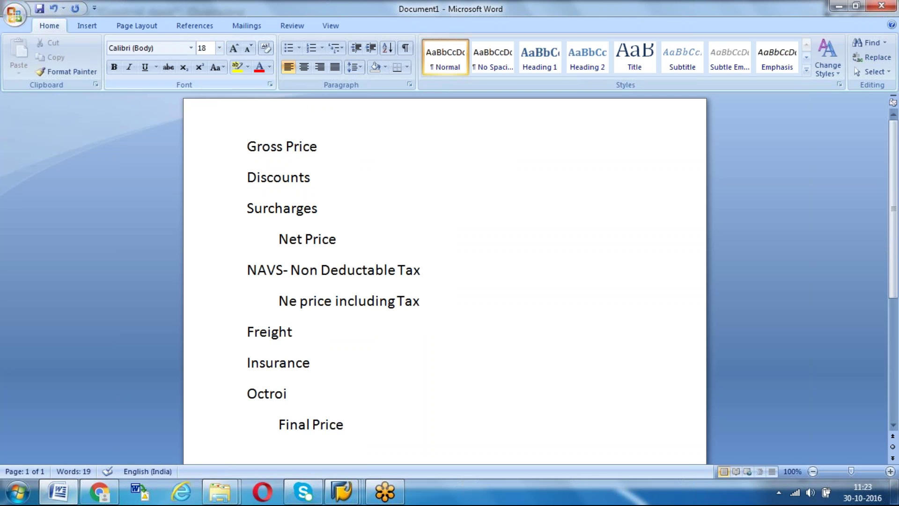
Make the indented lines Net Price, Final Price and Ne price including Tax bold.
{"action": "left_click_drag", "start_coordinate": [279, 239], "coordinate": [328, 241]}
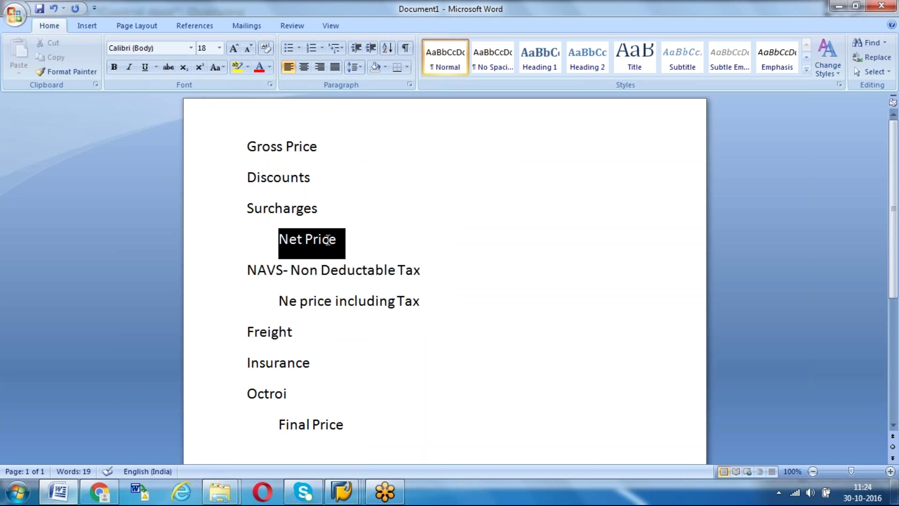
{"action": "key", "text": "ctrl+b"}
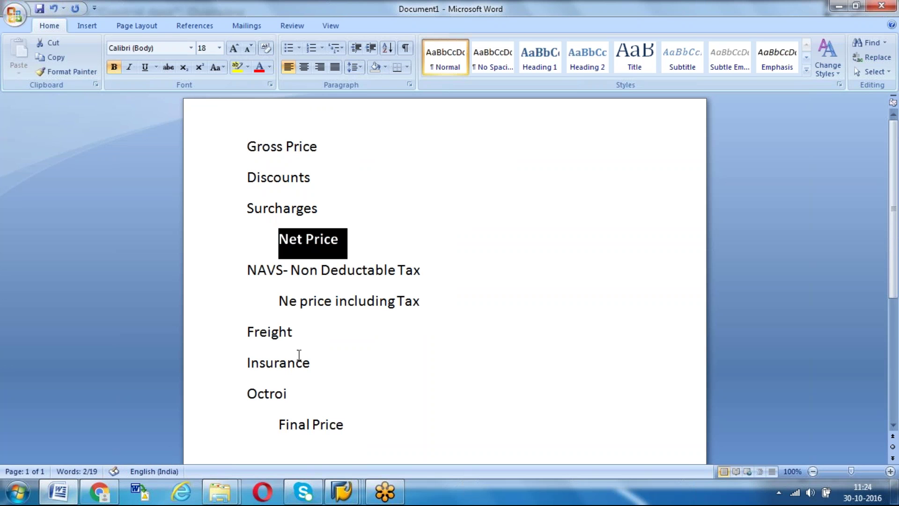
{"action": "left_click_drag", "start_coordinate": [279, 425], "coordinate": [345, 425]}
{"action": "key", "text": "ctrl+b"}
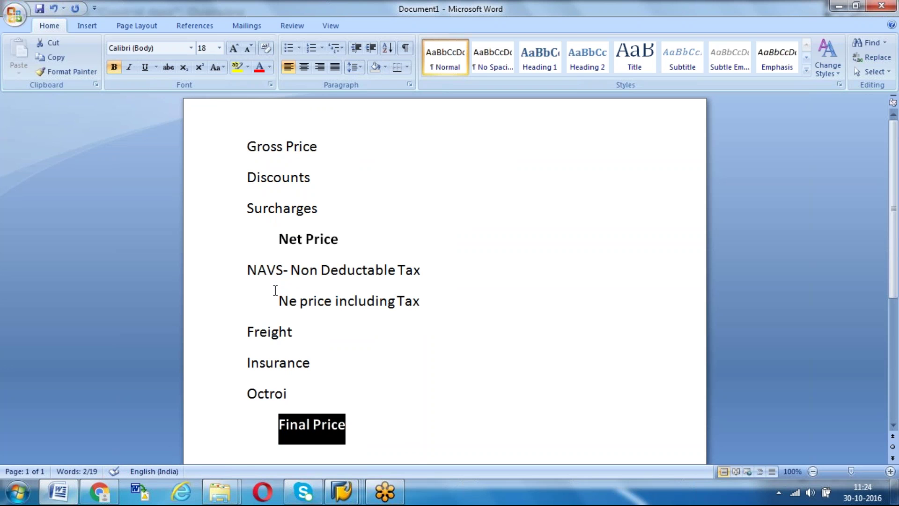
{"action": "left_click_drag", "start_coordinate": [279, 300], "coordinate": [410, 302]}
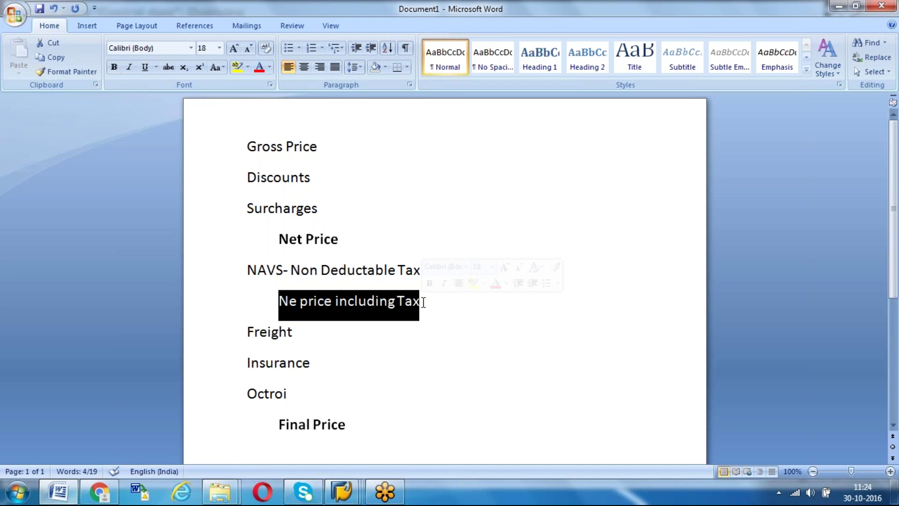
{"action": "key", "text": "ctrl+b"}
{"action": "left_click", "coordinate": [393, 356]}
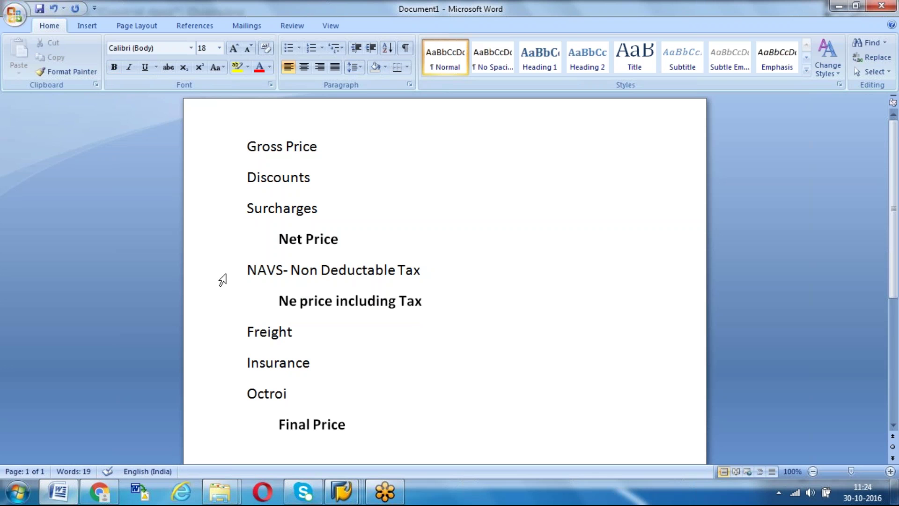
Append the value 100 to the Net Price line and to the Ne price including Tax line.
{"action": "left_click_drag", "start_coordinate": [247, 270], "coordinate": [424, 274]}
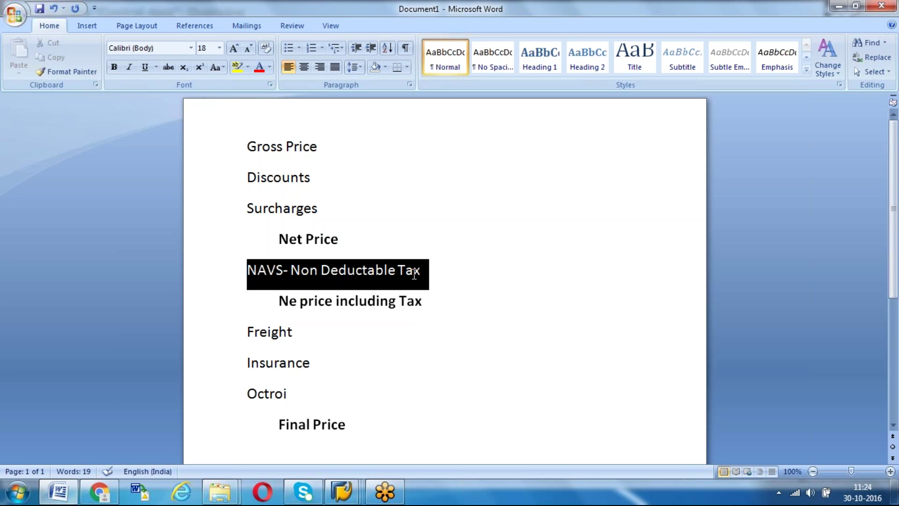
{"action": "left_click", "coordinate": [440, 301]}
{"action": "left_click", "coordinate": [363, 237]}
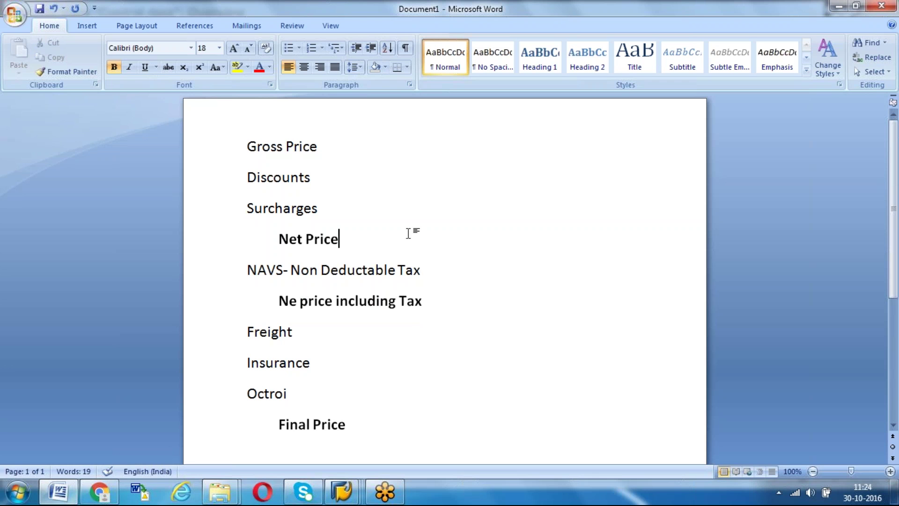
{"action": "type", "text": "100"}
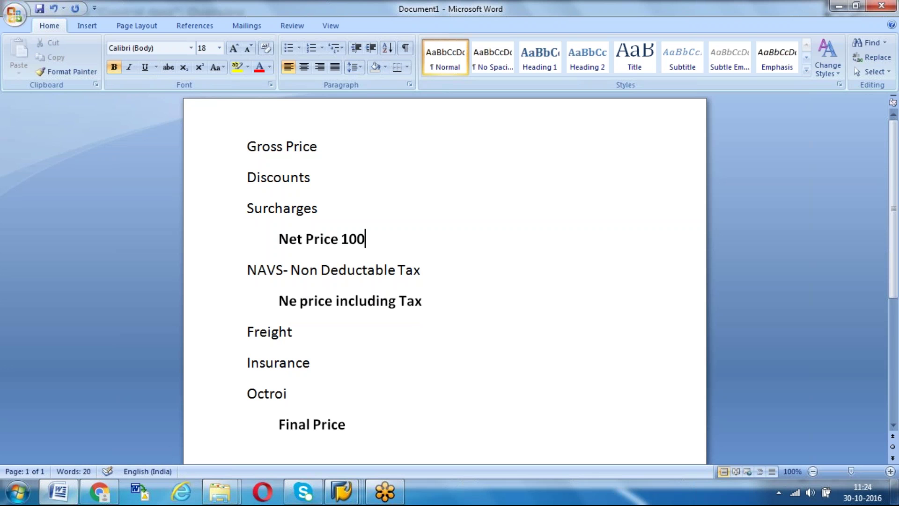
{"action": "left_click", "coordinate": [446, 305]}
{"action": "type", "text": "100"}
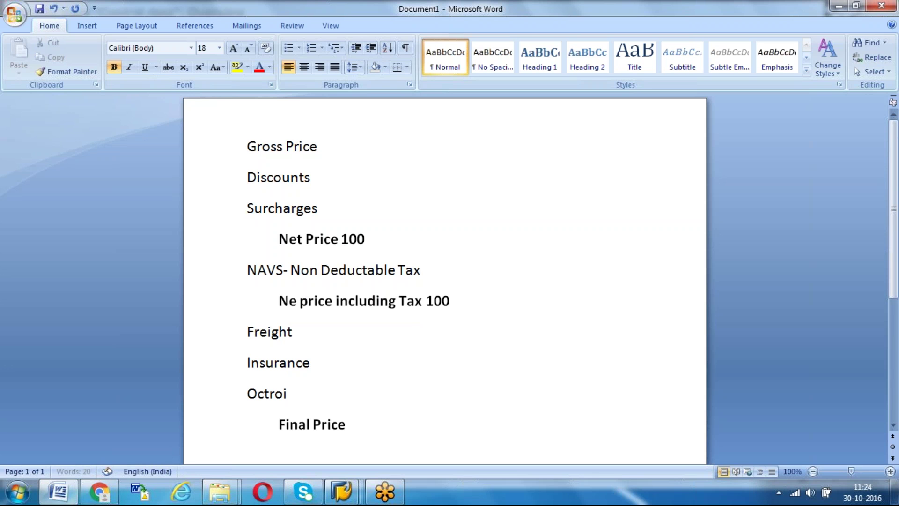
Undo the 100 on the Ne price including Tax line and delete the 100 after Net Price.
{"action": "key", "text": "ctrl+z"}
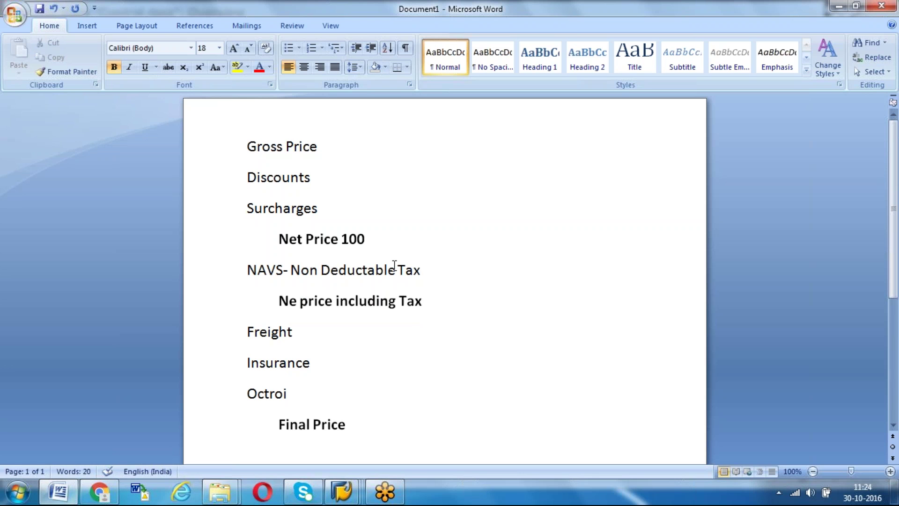
{"action": "left_click", "coordinate": [374, 241]}
{"action": "key", "text": "BackSpace"}
{"action": "key", "text": "BackSpace"}
{"action": "key", "text": "BackSpace"}
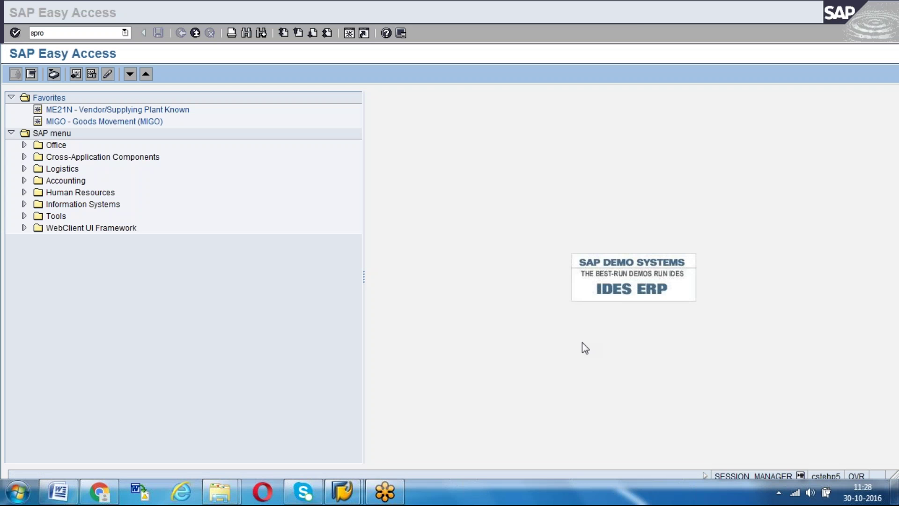
Open the SAP Customizing Implementation Guide through transaction spro.
{"action": "key", "text": "Return"}
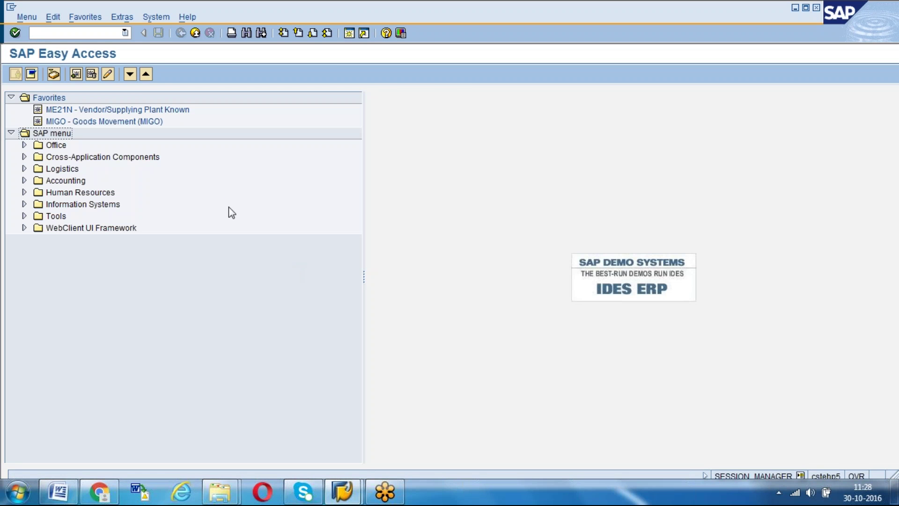
{"action": "left_click", "coordinate": [83, 33]}
{"action": "type", "text": "sp"}
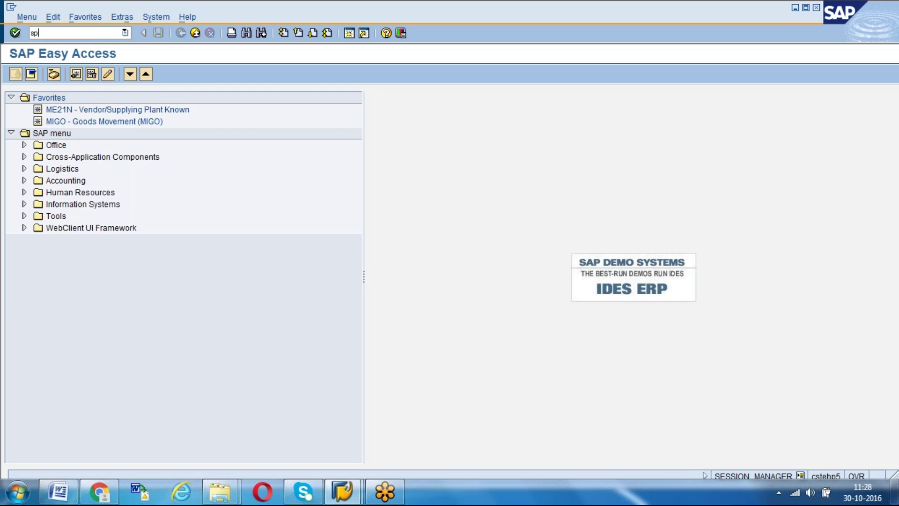
{"action": "type", "text": "ro"}
{"action": "key", "text": "Return"}
{"action": "key", "text": "F5"}
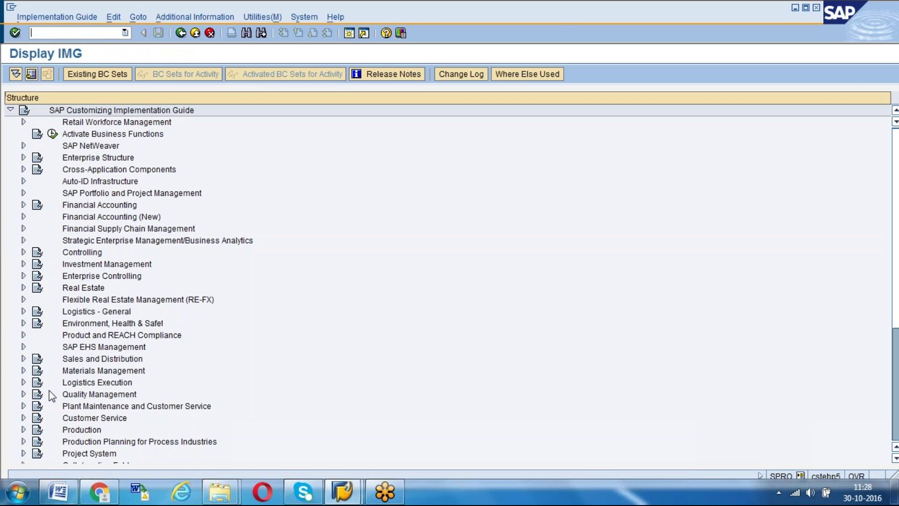
Expand Materials Management, Purchasing and Messages in the implementation guide structure.
{"action": "left_click", "coordinate": [92, 371]}
{"action": "double_click", "coordinate": [92, 373]}
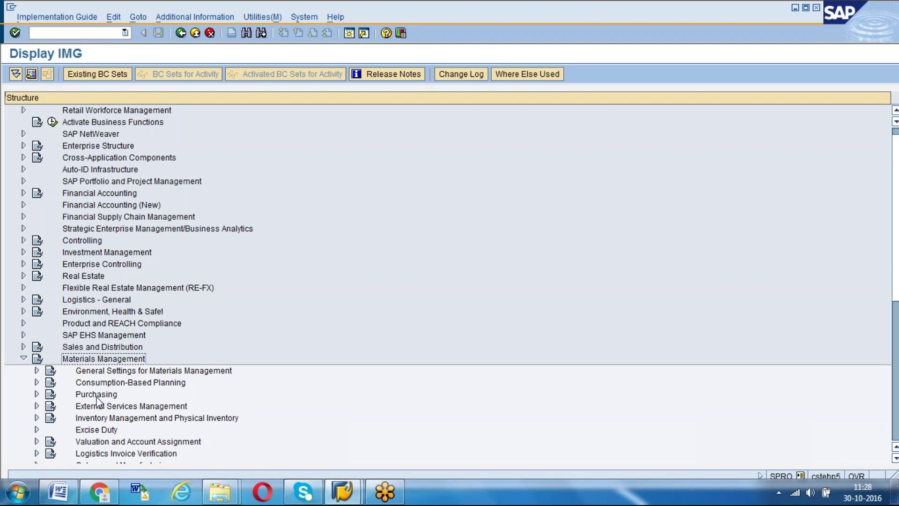
{"action": "double_click", "coordinate": [96, 395]}
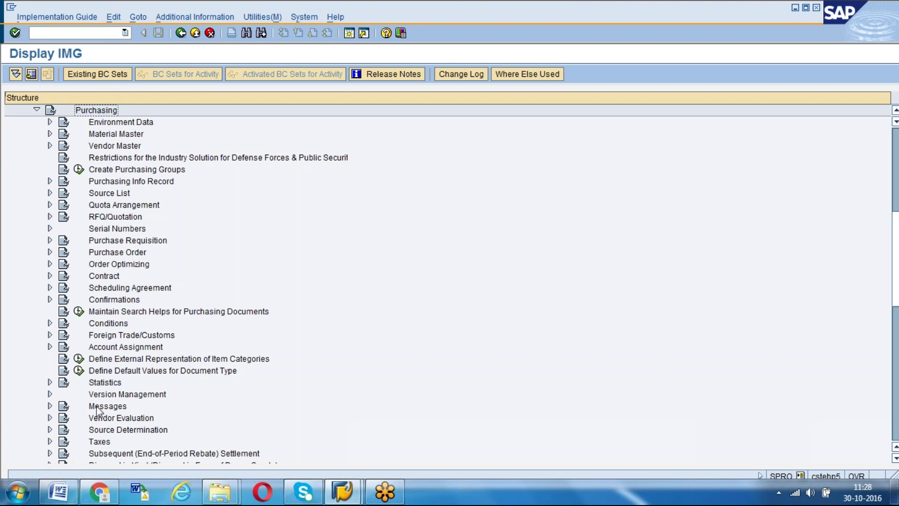
{"action": "left_click", "coordinate": [109, 407]}
{"action": "double_click", "coordinate": [108, 407]}
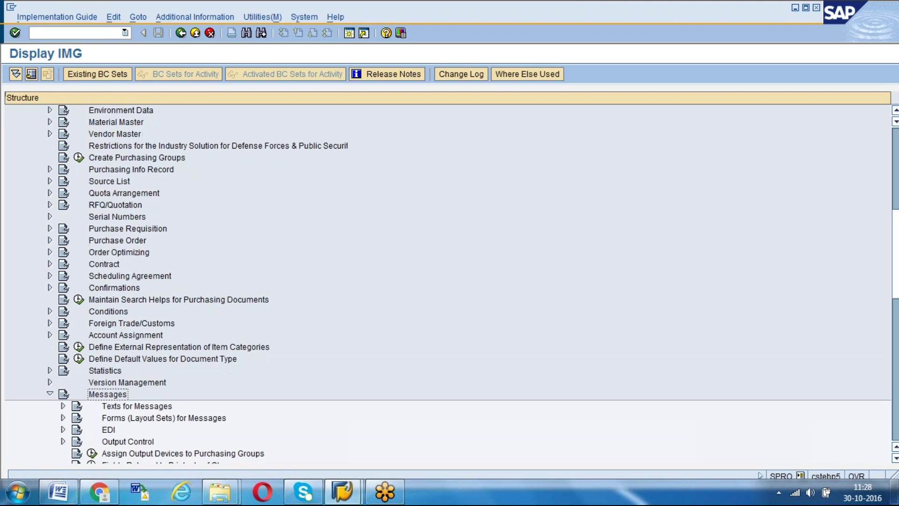
Expand Output Control under Messages and show the activities of its Message Types node.
{"action": "left_click", "coordinate": [115, 441]}
{"action": "key", "text": "Down"}
{"action": "key", "text": "Down"}
{"action": "key", "text": "Down"}
{"action": "key", "text": "Down"}
{"action": "key", "text": "Down"}
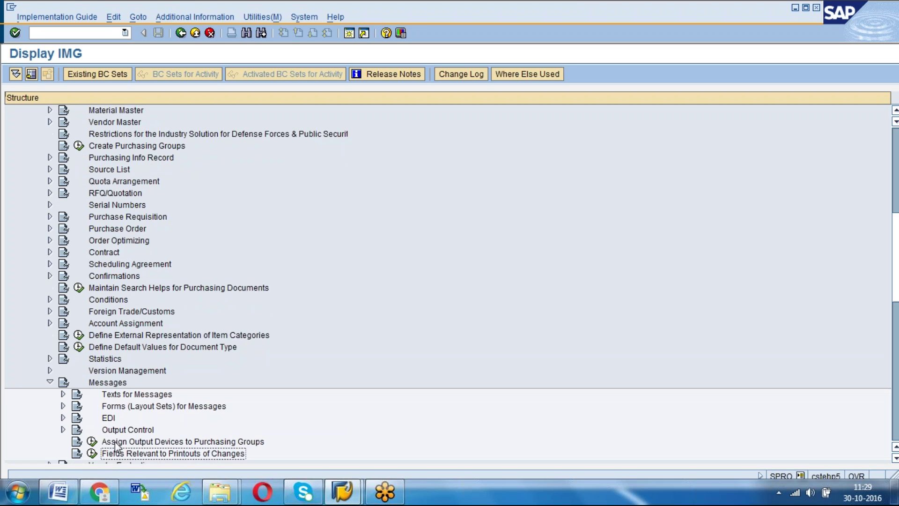
{"action": "key", "text": "Down"}
{"action": "key", "text": "Down"}
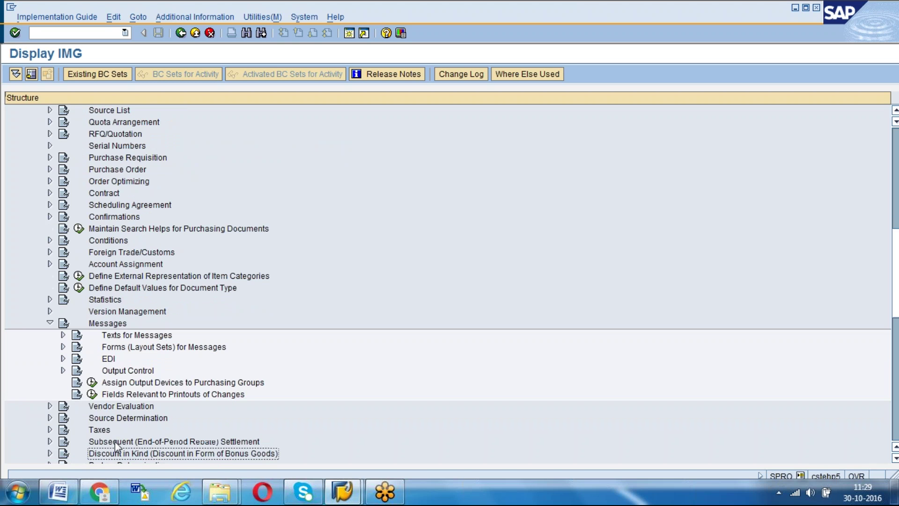
{"action": "left_click", "coordinate": [63, 371]}
{"action": "double_click", "coordinate": [134, 418]}
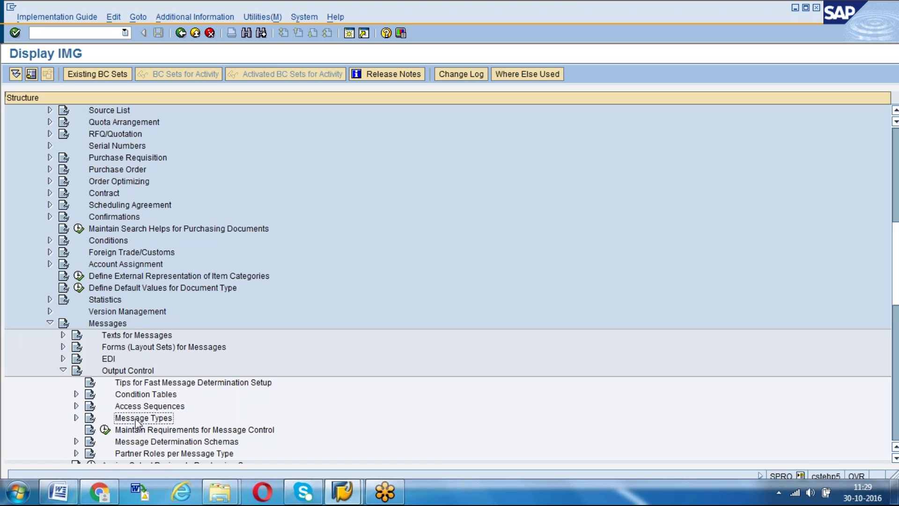
{"action": "scroll", "coordinate": [137, 403], "scroll_direction": "down", "scroll_amount": 4}
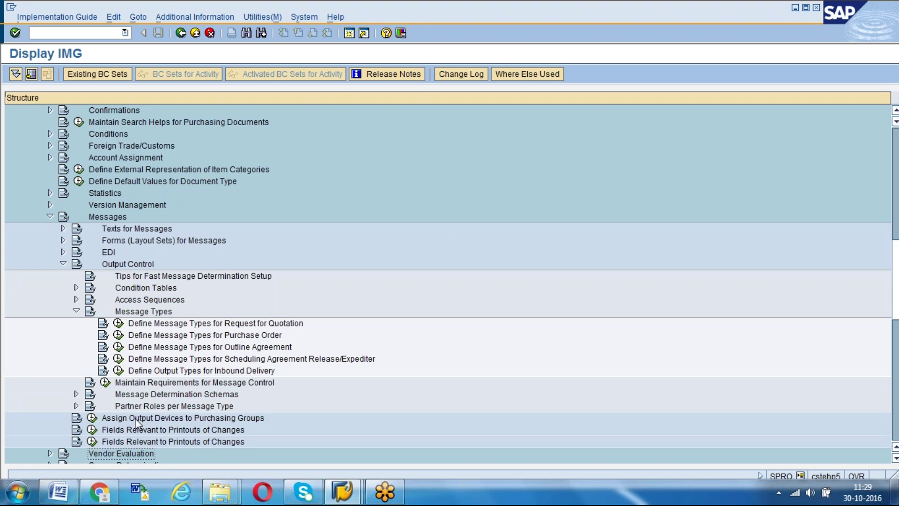
Open Maintain Message Types for PO under Define Message Types for Purchase Order and check the mail titles and texts of output type NEU.
{"action": "left_click", "coordinate": [118, 300]}
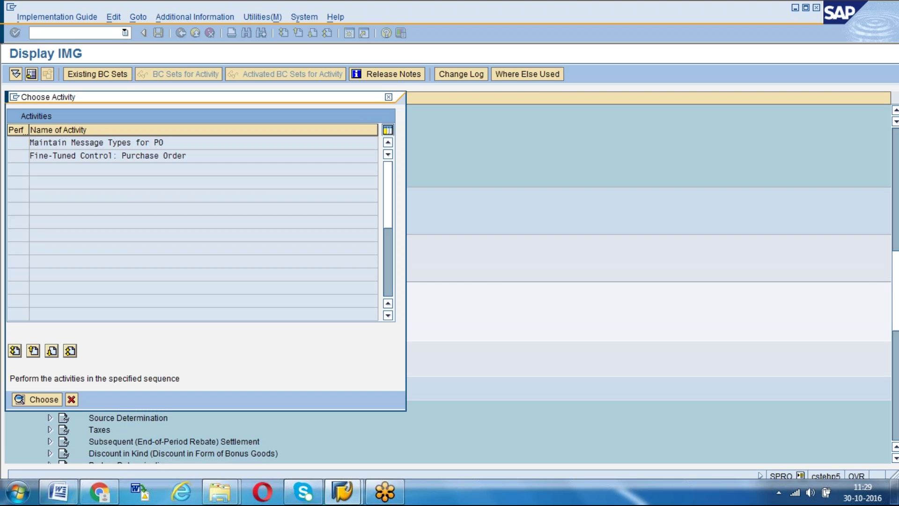
{"action": "key", "text": "Return"}
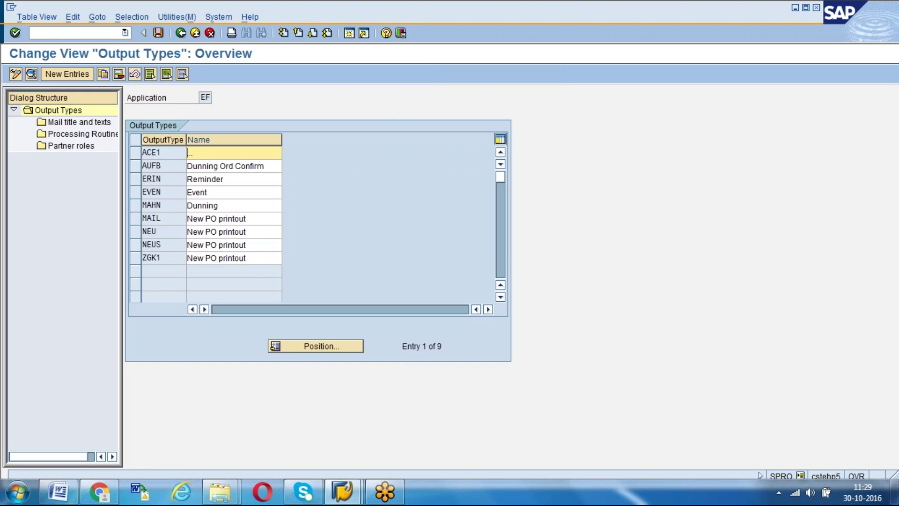
{"action": "left_click", "coordinate": [192, 232]}
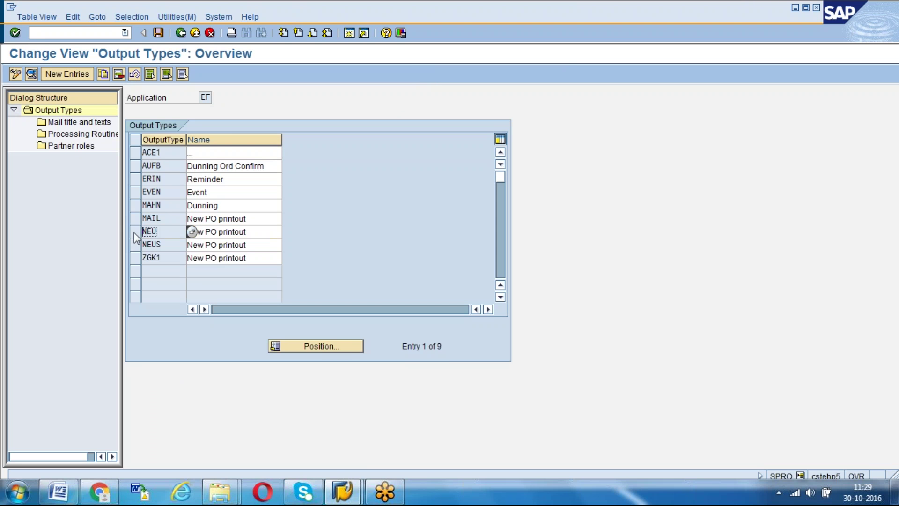
{"action": "double_click", "coordinate": [71, 122]}
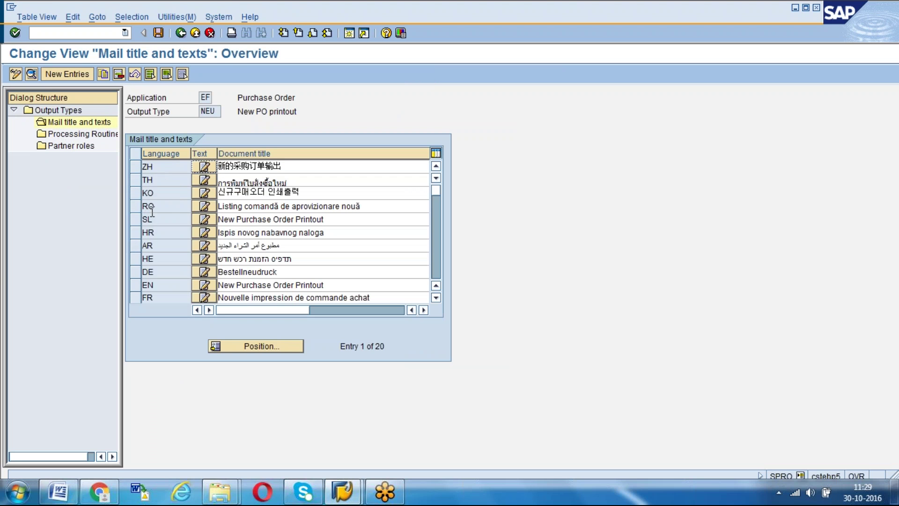
{"action": "left_click", "coordinate": [181, 33]}
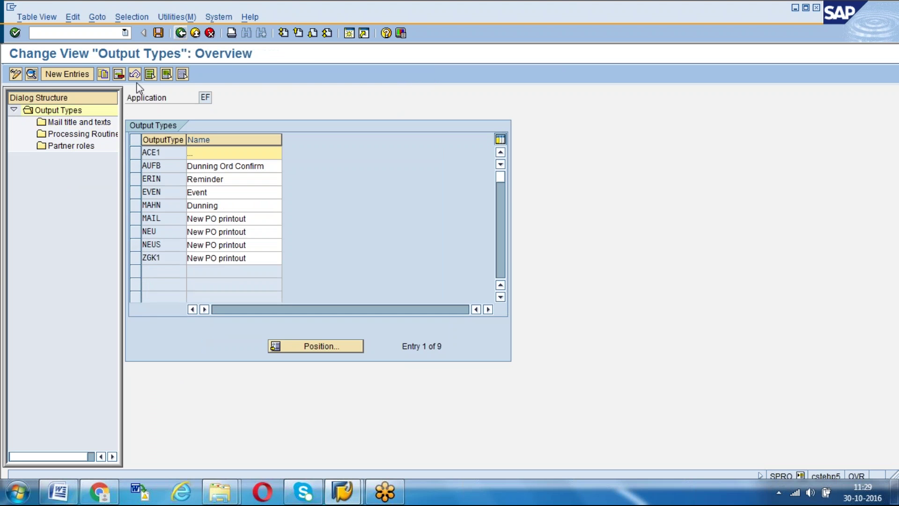
Open the details of output type NEU and check the change output program and FORM routine in its general data.
{"action": "left_click", "coordinate": [135, 232]}
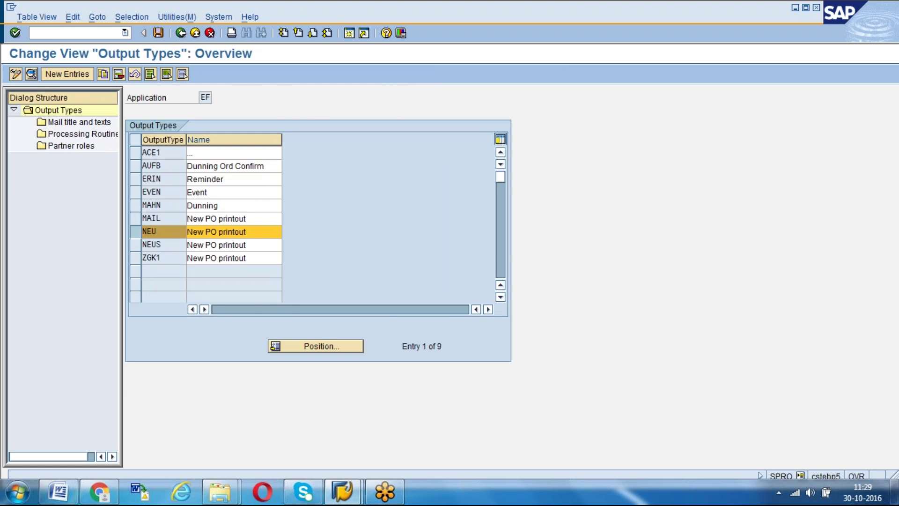
{"action": "left_click", "coordinate": [31, 74]}
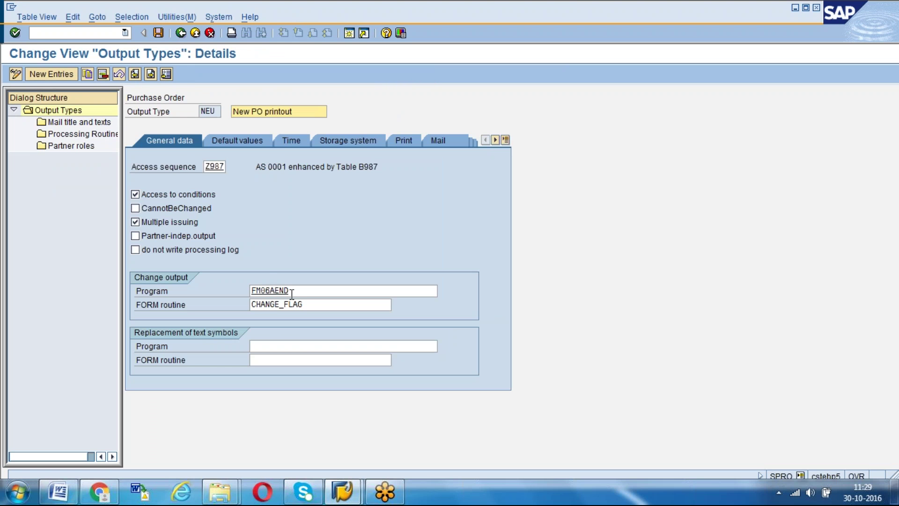
{"action": "left_click", "coordinate": [291, 292]}
{"action": "left_click", "coordinate": [319, 307]}
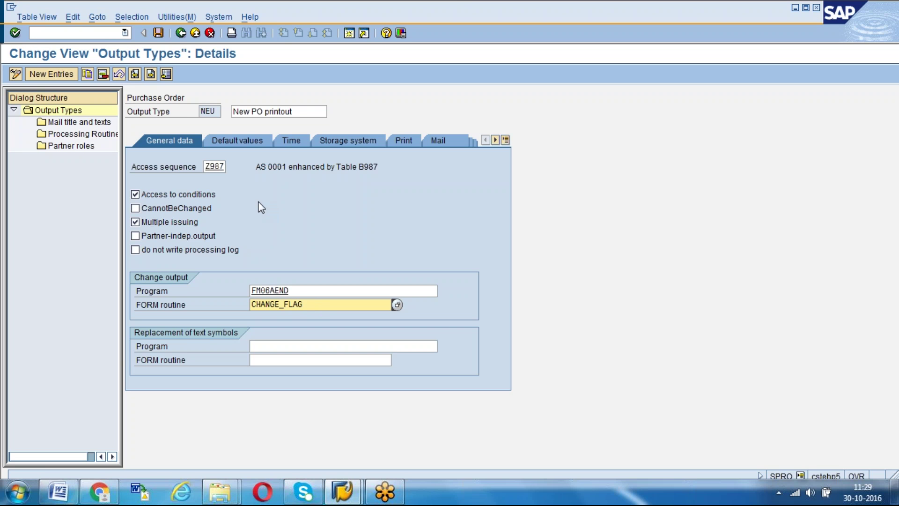
Review the dispatch time options in the default values of NEU, keep Send with application own transaction, and return to the output types.
{"action": "left_click", "coordinate": [246, 142]}
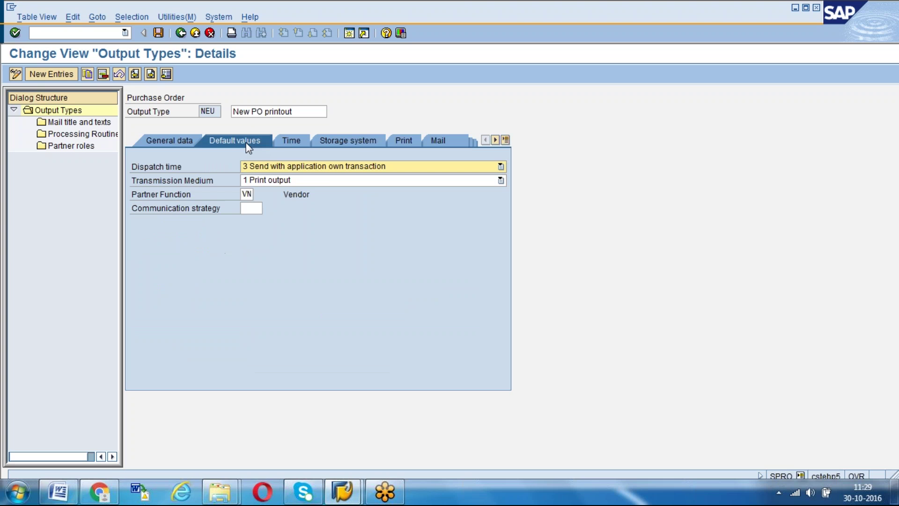
{"action": "left_click", "coordinate": [299, 166]}
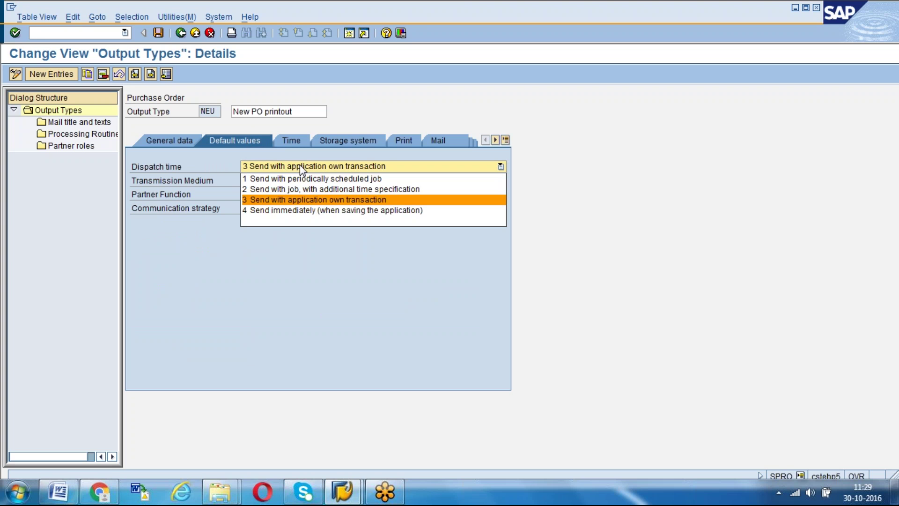
{"action": "left_click", "coordinate": [290, 203]}
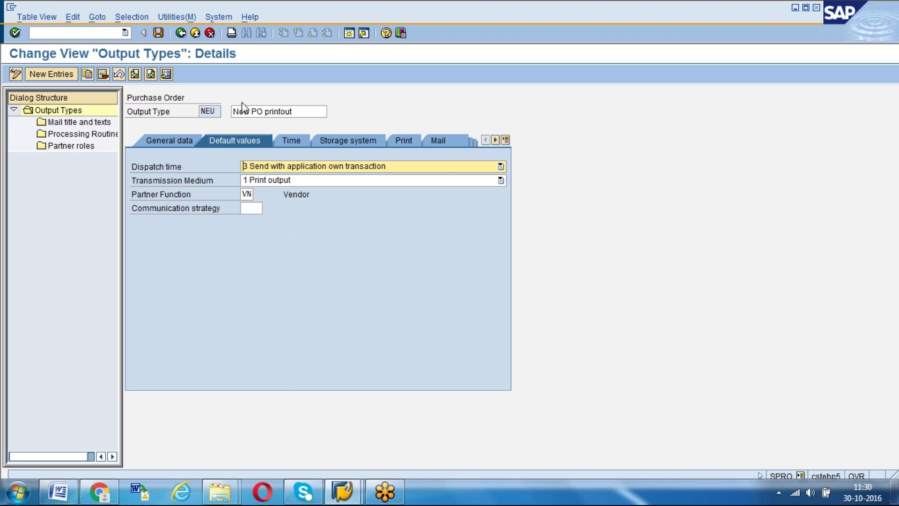
{"action": "left_click", "coordinate": [181, 33]}
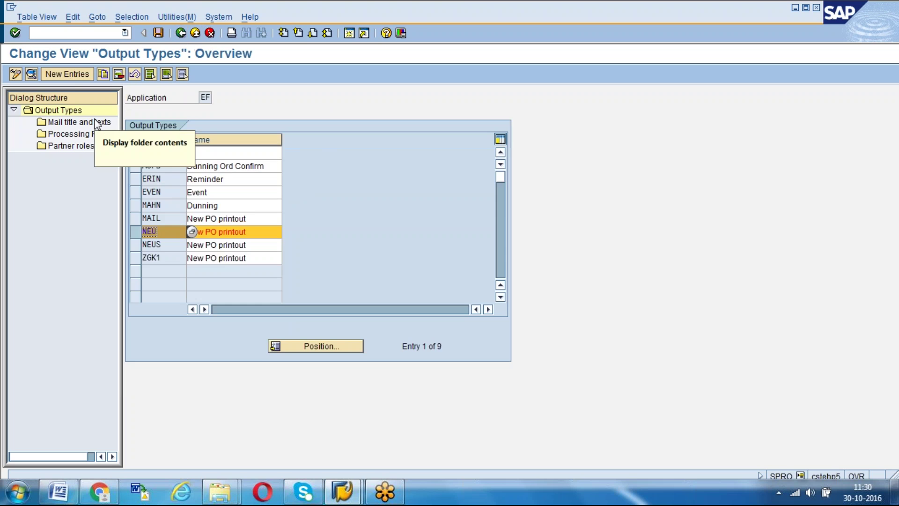
Examine the processing routines of output type NEU, checking the FORM routine, form and PDF/SmartForm form of the Print output medium.
{"action": "double_click", "coordinate": [79, 134]}
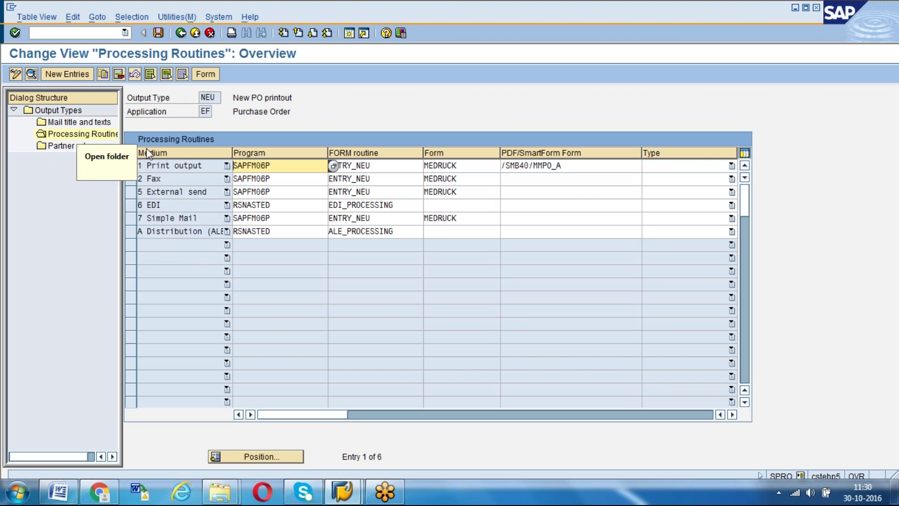
{"action": "left_click", "coordinate": [131, 165]}
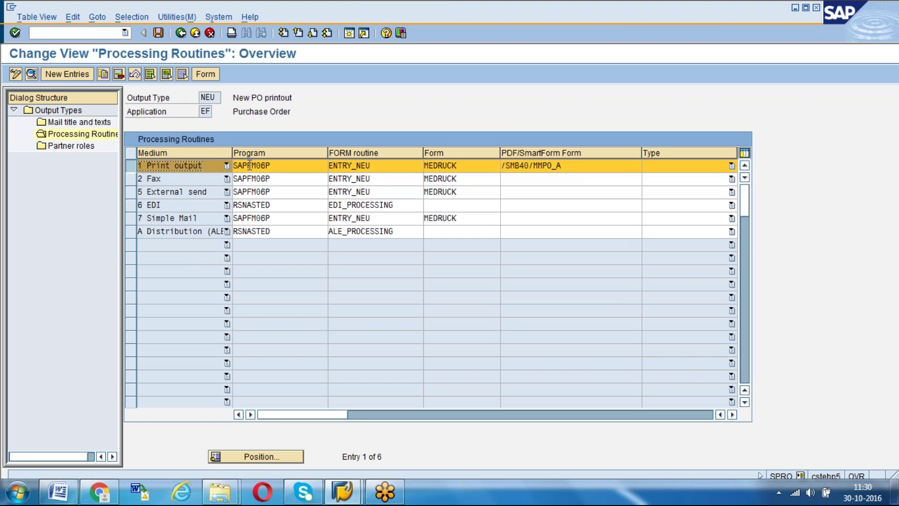
{"action": "left_click", "coordinate": [380, 166]}
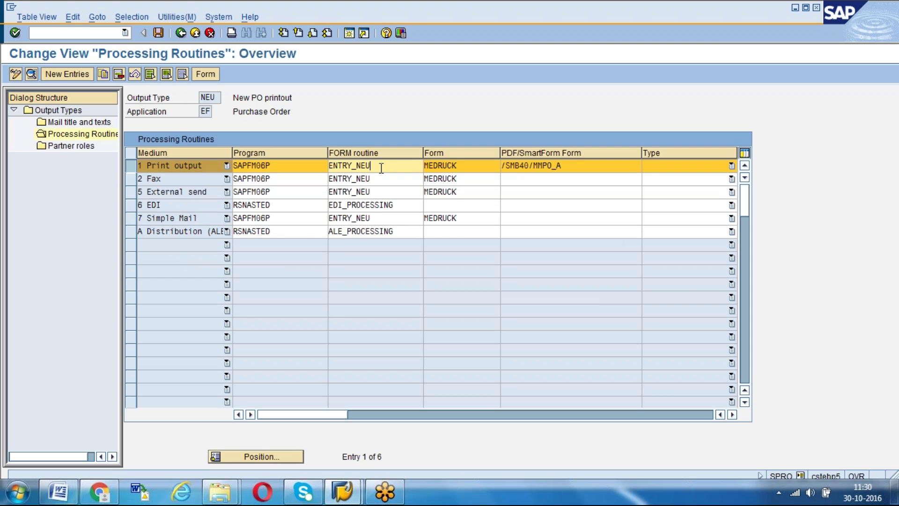
{"action": "left_click", "coordinate": [453, 167]}
{"action": "left_click", "coordinate": [585, 166]}
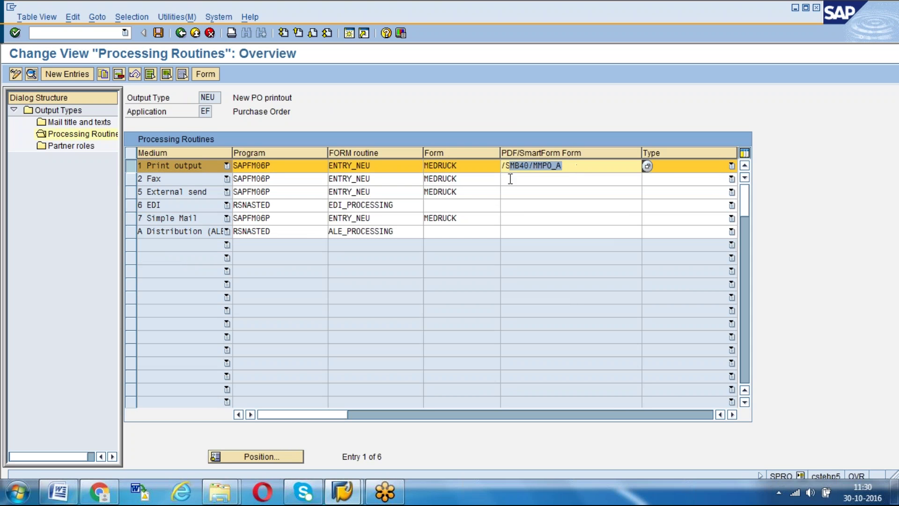
{"action": "left_click", "coordinate": [647, 165]}
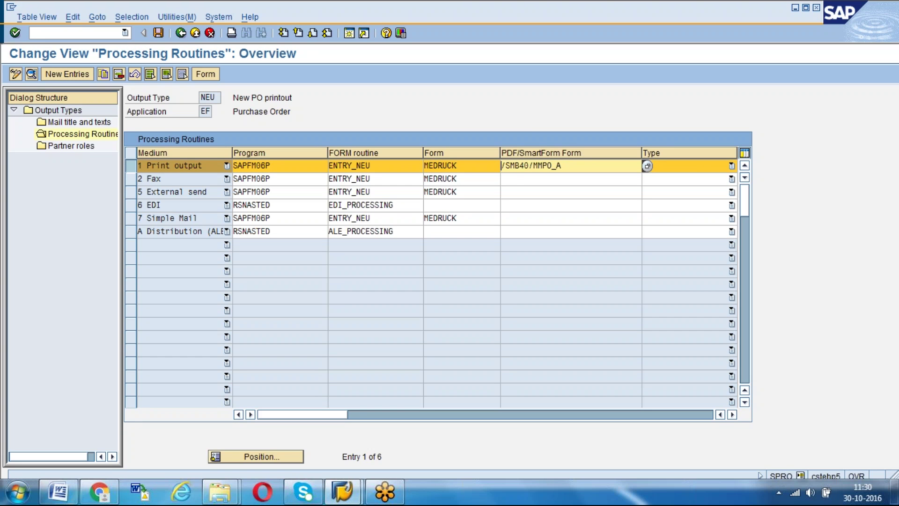
{"action": "left_click", "coordinate": [128, 167]}
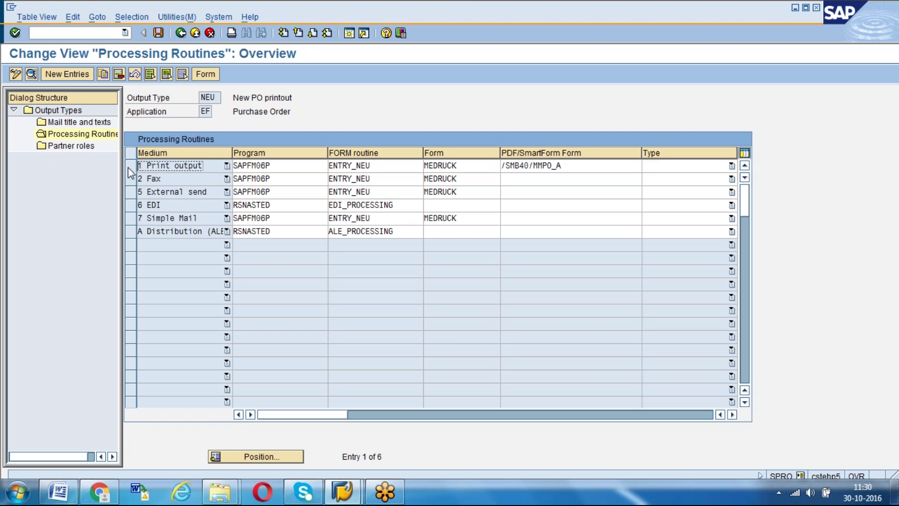
{"action": "left_click", "coordinate": [218, 98]}
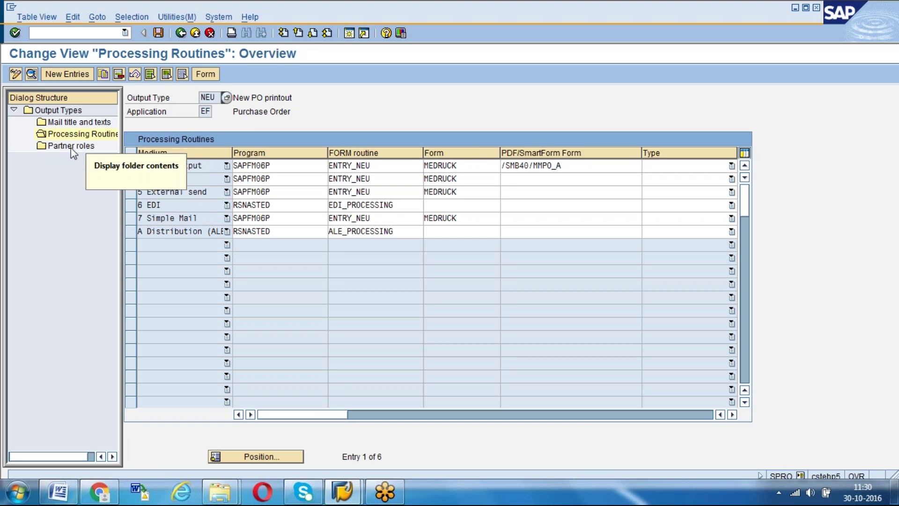
Position the mail titles and texts of NEU on language EN and highlight its document title.
{"action": "double_click", "coordinate": [84, 123]}
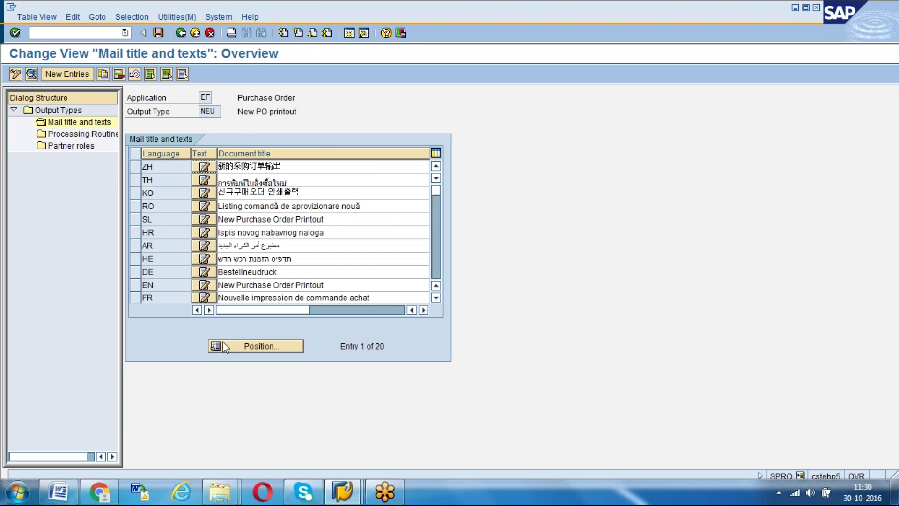
{"action": "left_click", "coordinate": [242, 346]}
{"action": "type", "text": "EN"}
{"action": "key", "text": "Return"}
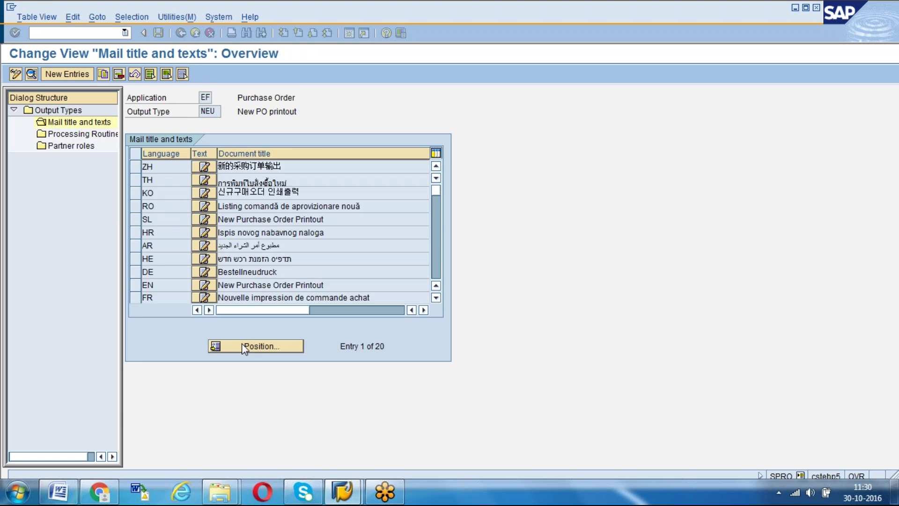
{"action": "left_click_drag", "start_coordinate": [336, 166], "coordinate": [222, 168]}
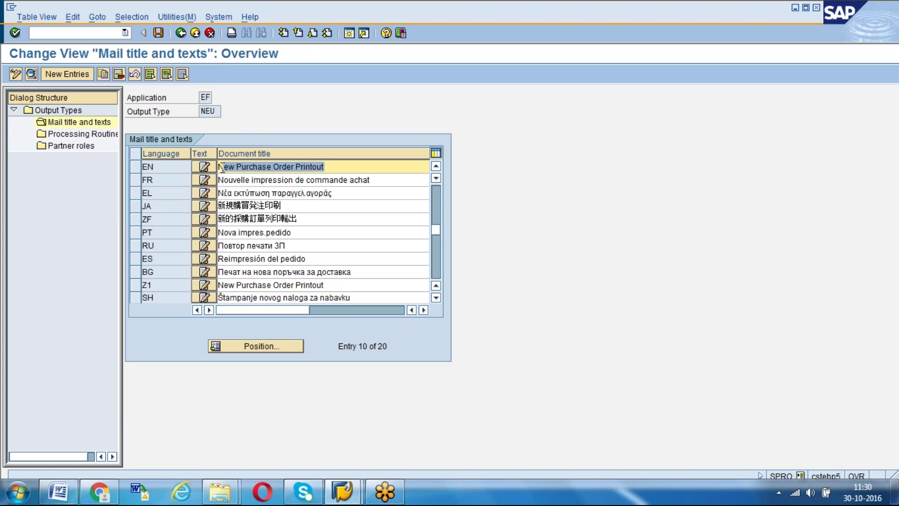
Leave the output type maintenance and open the Fine-Tuned Control: Purchase Order activity.
{"action": "left_click", "coordinate": [181, 33]}
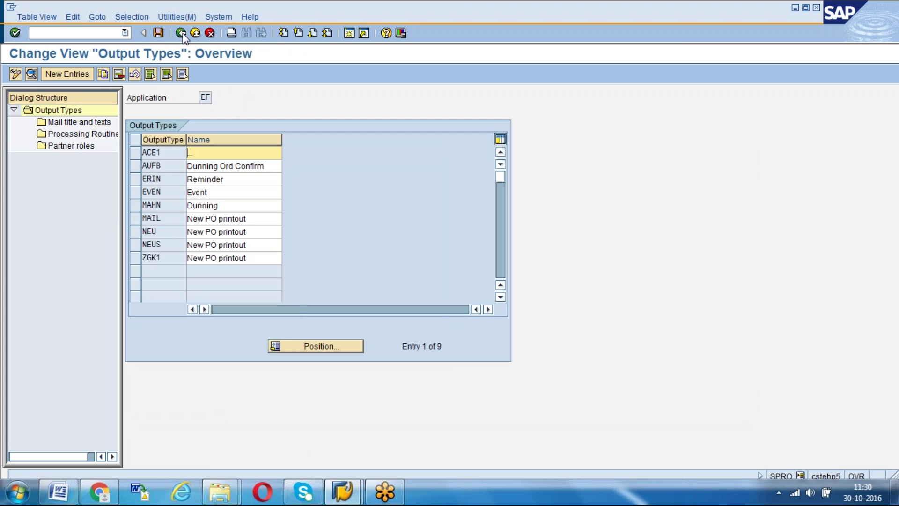
{"action": "left_click", "coordinate": [182, 33]}
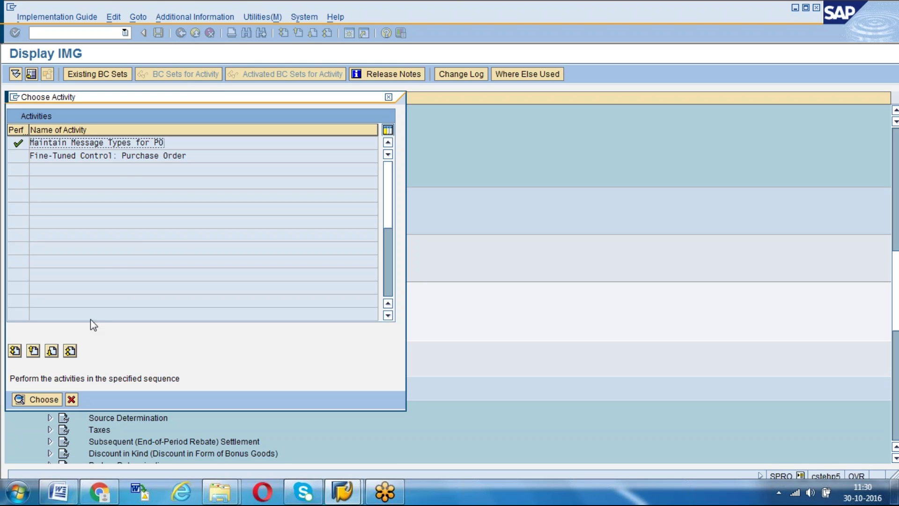
{"action": "double_click", "coordinate": [114, 156]}
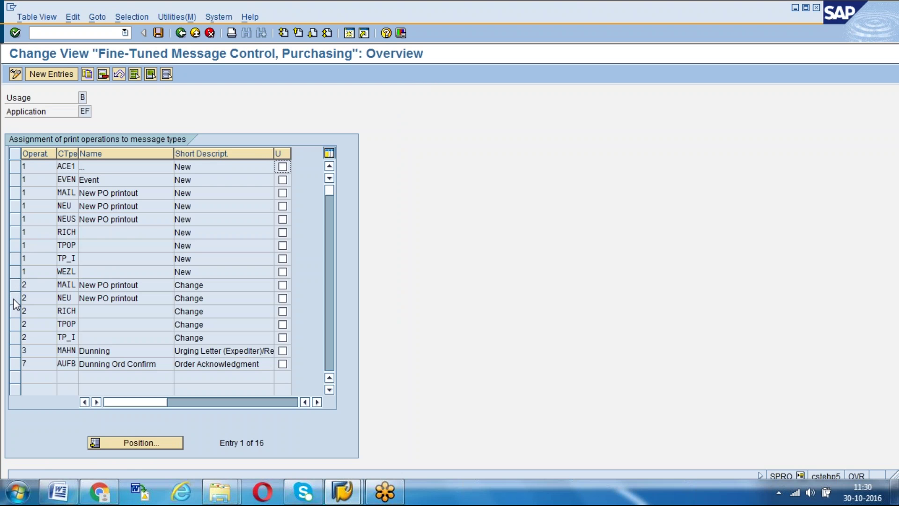
Review the assignment of print operations to message types, and return from the fine-tuned control to the IMG structure.
{"action": "left_click", "coordinate": [33, 300]}
{"action": "left_click", "coordinate": [38, 174]}
{"action": "left_click", "coordinate": [181, 33]}
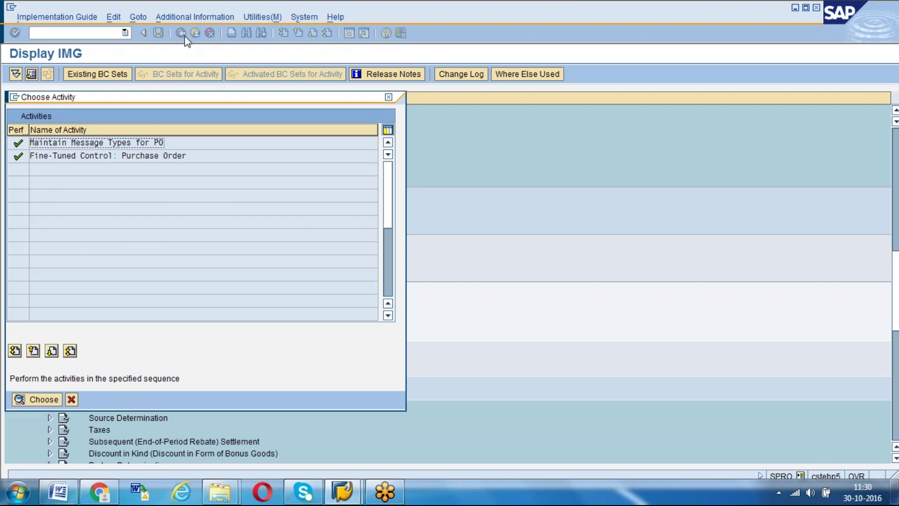
{"action": "left_click", "coordinate": [71, 399]}
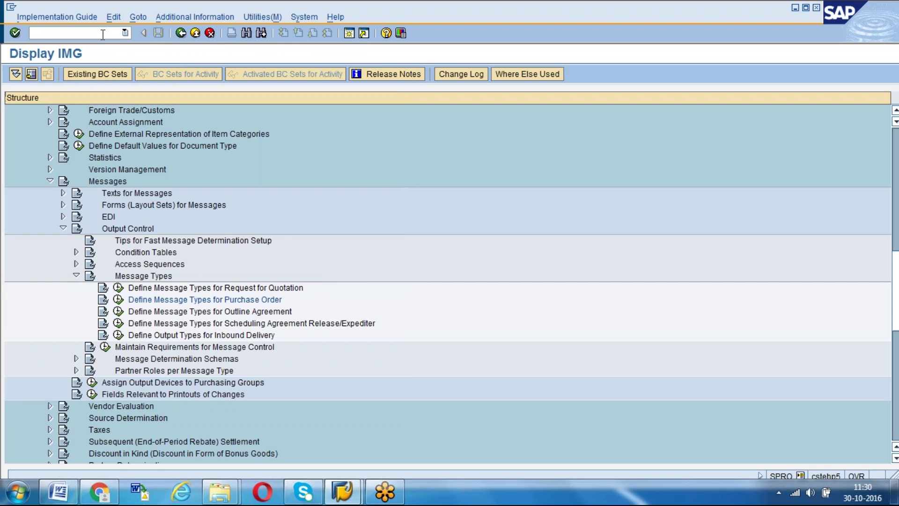
Open transaction MN04 in a new session for output type NEU with the Doc.Type/Purch.Org/Vendor key combination.
{"action": "left_click", "coordinate": [102, 34]}
{"action": "type", "text": "/omn04"}
{"action": "key", "text": "Return"}
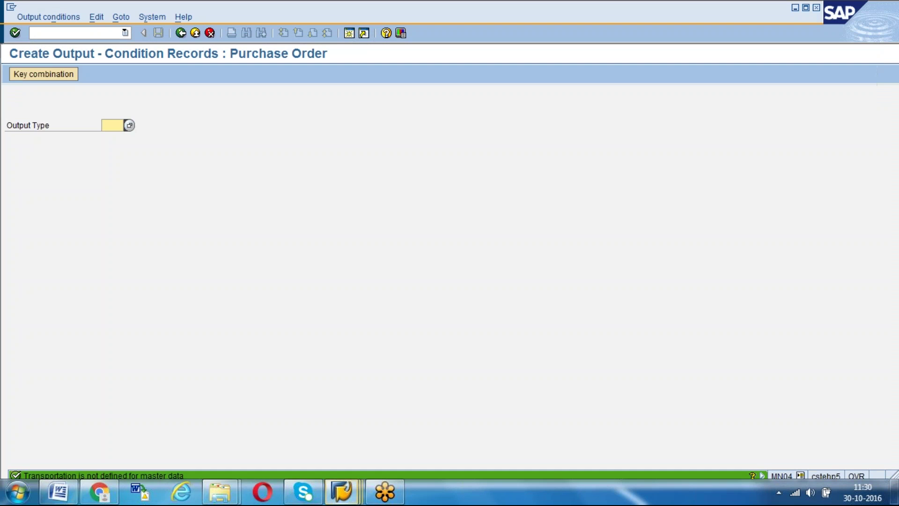
{"action": "type", "text": "NEU"}
{"action": "key", "text": "Return"}
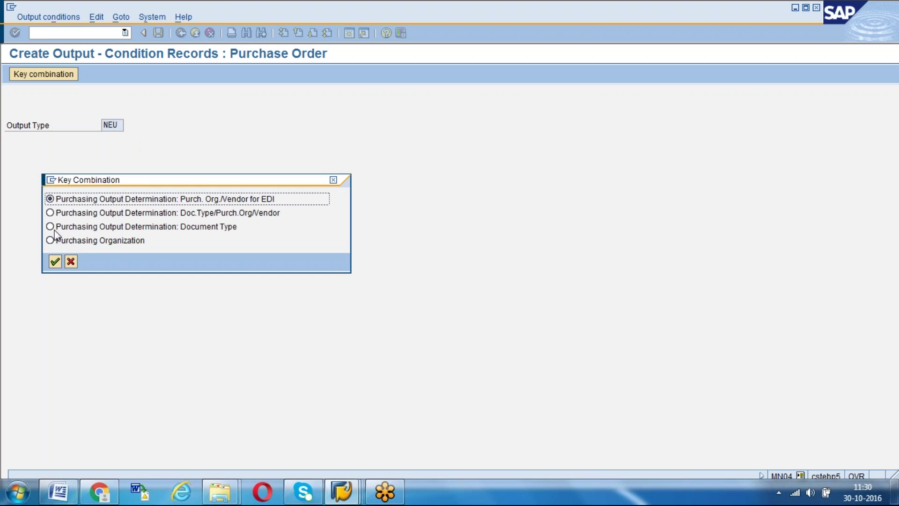
{"action": "left_click", "coordinate": [50, 212]}
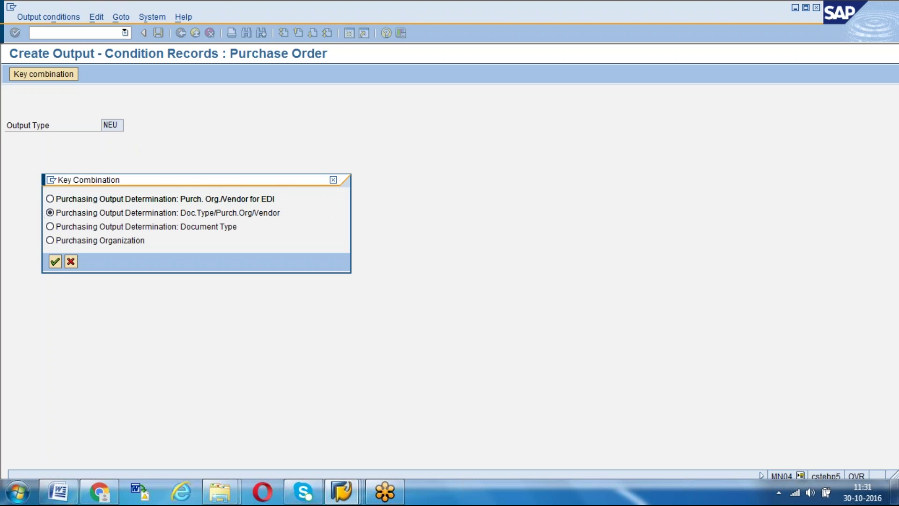
{"action": "key", "text": "Return"}
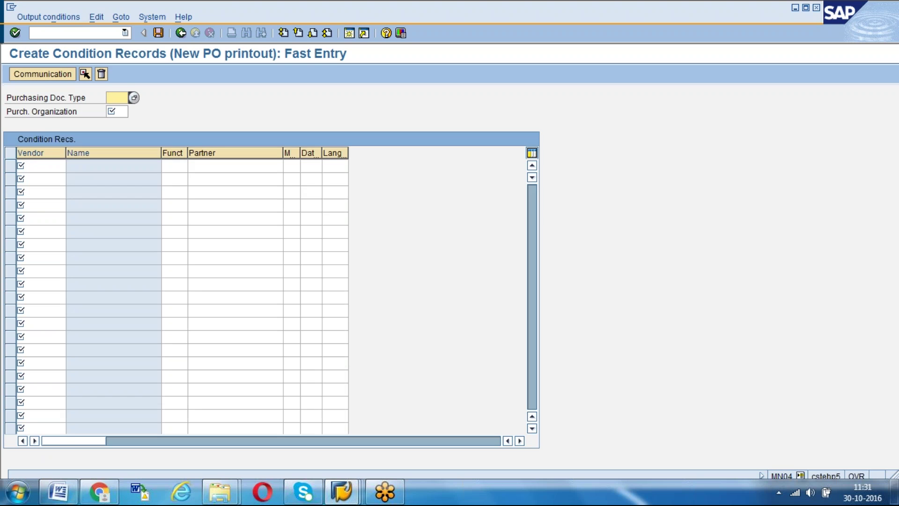
Enter a condition record for purchasing document type NB, purchasing organization 1000 and vendor AGENCY13.
{"action": "type", "text": "NB"}
{"action": "key", "text": "Down"}
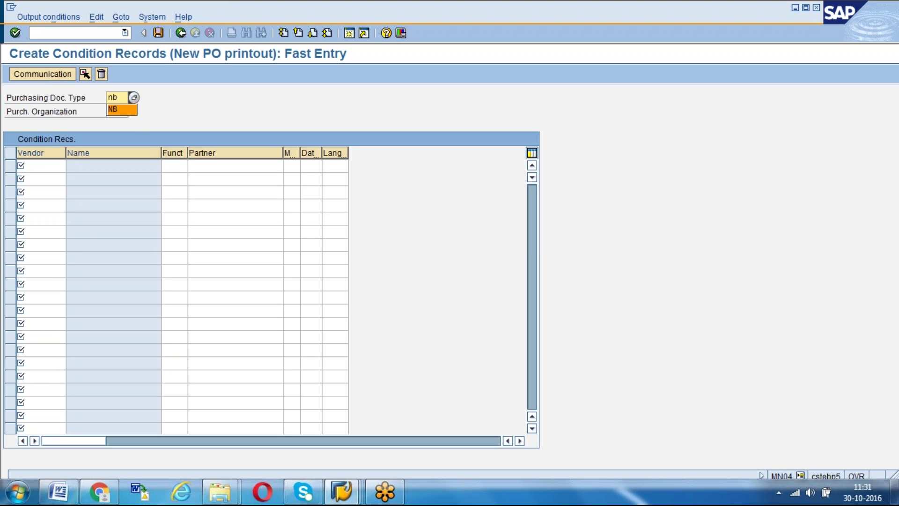
{"action": "key", "text": "Tab"}
{"action": "type", "text": "1"}
{"action": "key", "text": "Down"}
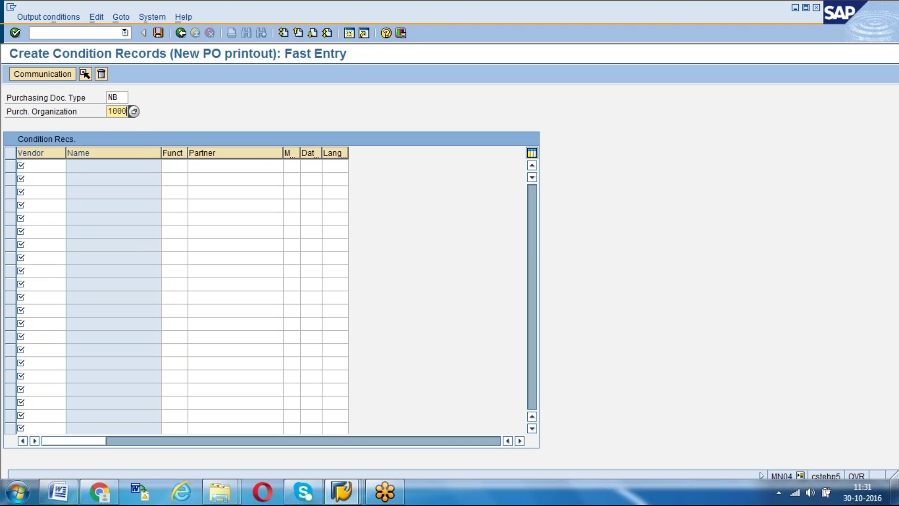
{"action": "key", "text": "Tab"}
{"action": "type", "text": "ag"}
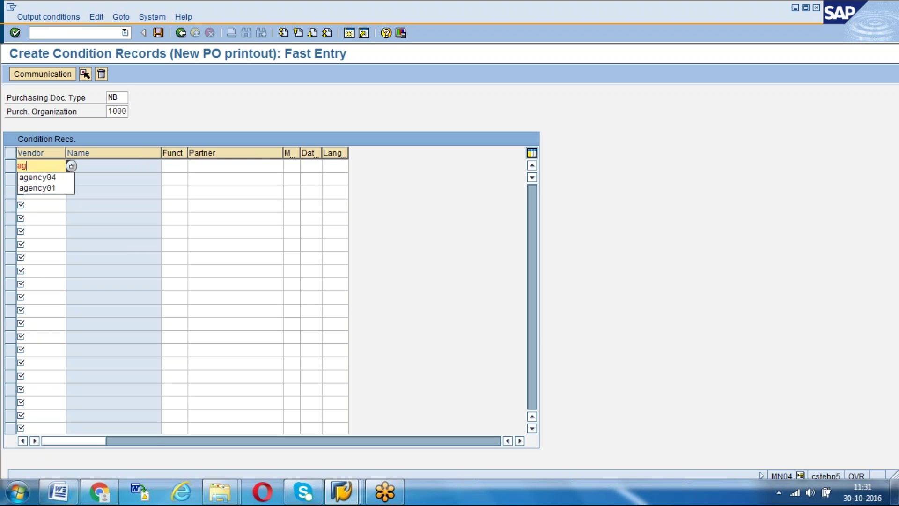
{"action": "type", "text": "ency13"}
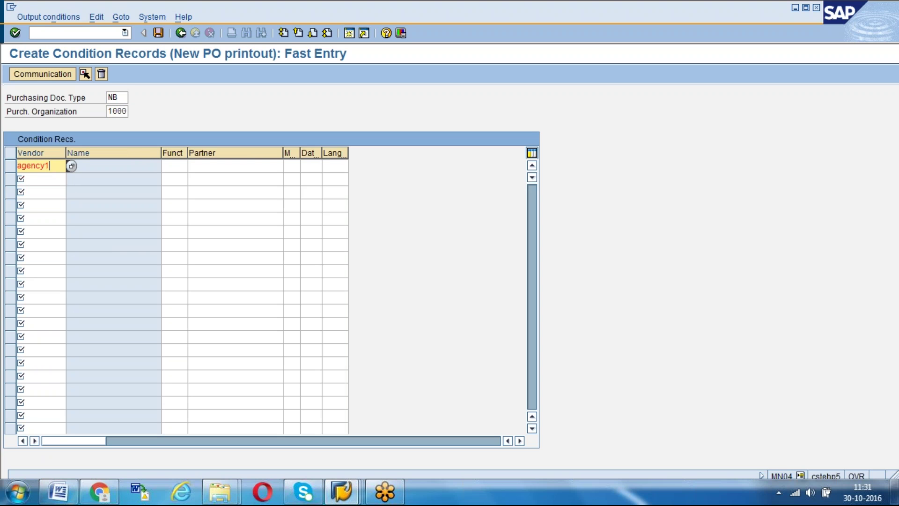
{"action": "key", "text": "Return"}
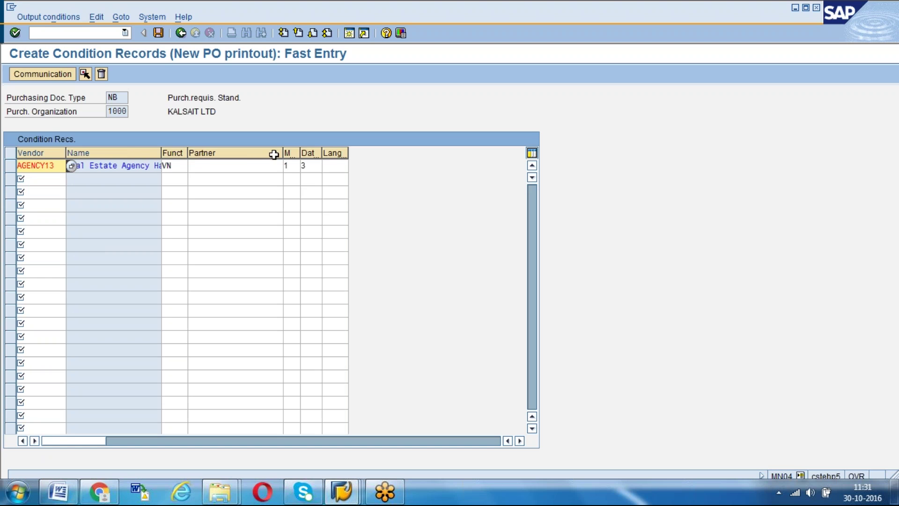
Keep transmission medium 1 Print output for AGENCY13 and set its dispatch time to 4, Send immediately (when saving the application).
{"action": "left_click", "coordinate": [304, 166]}
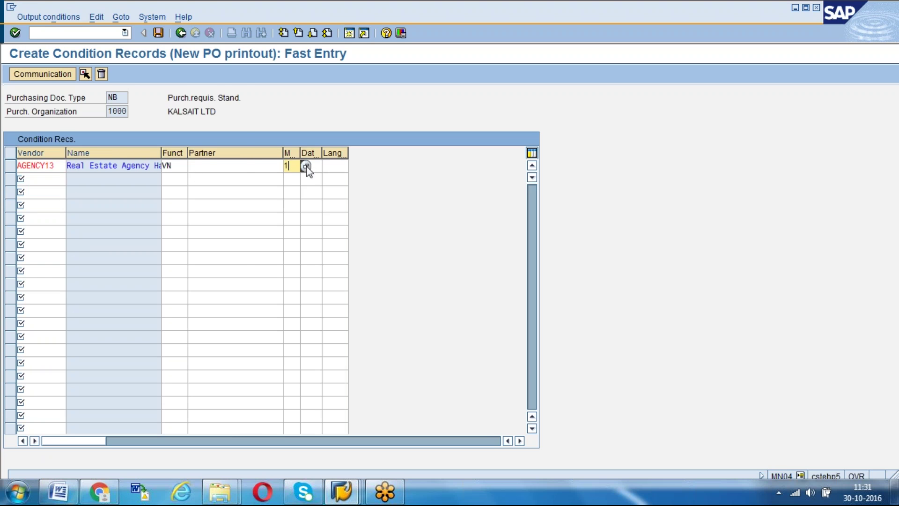
{"action": "key", "text": "F4"}
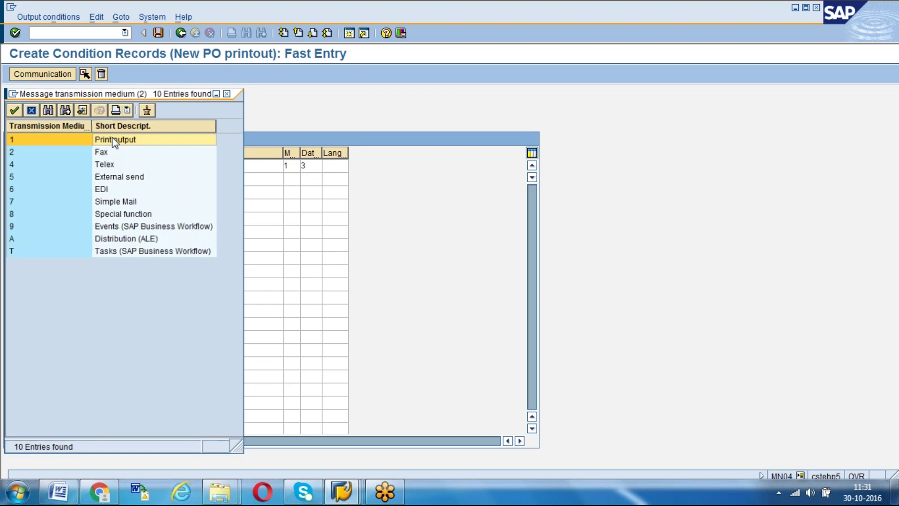
{"action": "double_click", "coordinate": [164, 137]}
{"action": "left_click", "coordinate": [310, 166]}
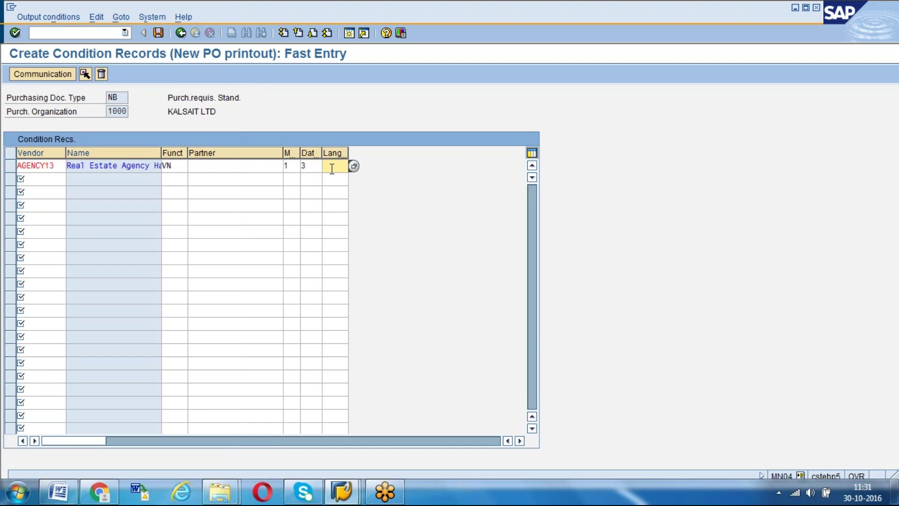
{"action": "left_click", "coordinate": [327, 166]}
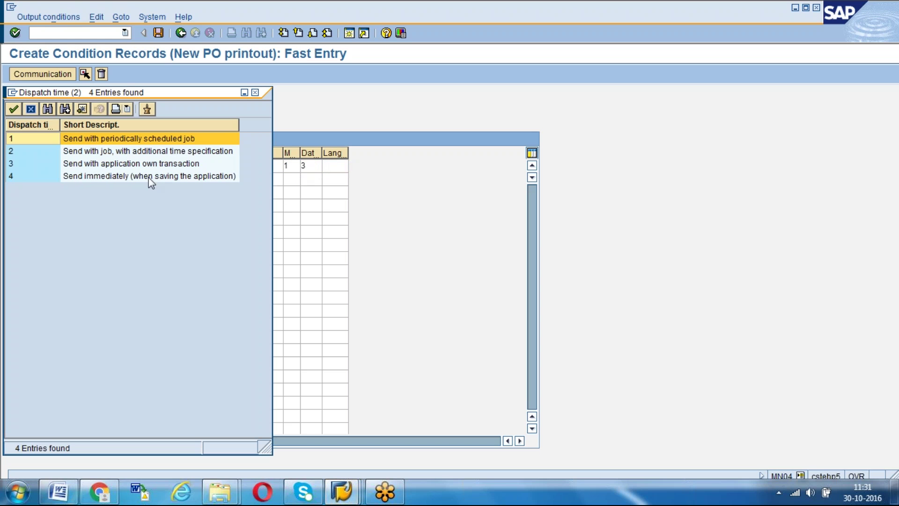
{"action": "left_click", "coordinate": [147, 164]}
{"action": "double_click", "coordinate": [131, 177]}
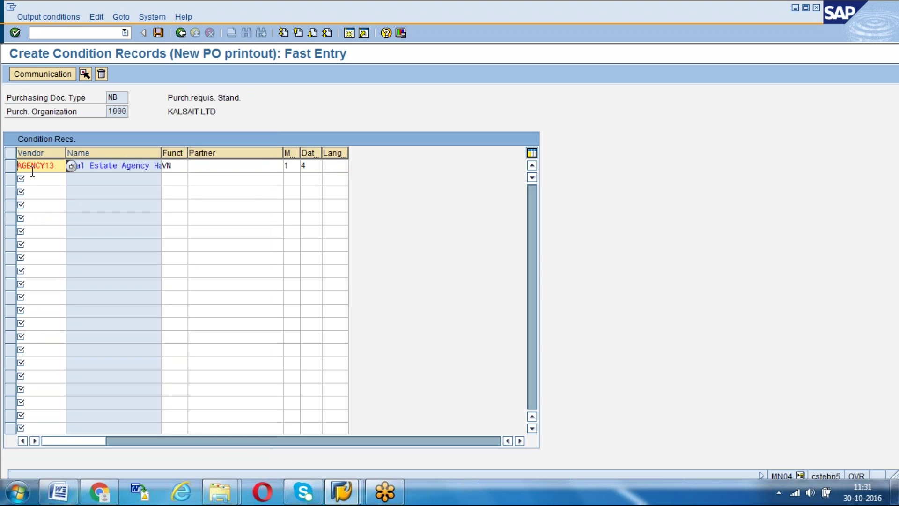
Set the record's communication to output device LP01 with Print immediately enabled, and save the condition record.
{"action": "left_click", "coordinate": [10, 165]}
{"action": "left_click", "coordinate": [49, 75]}
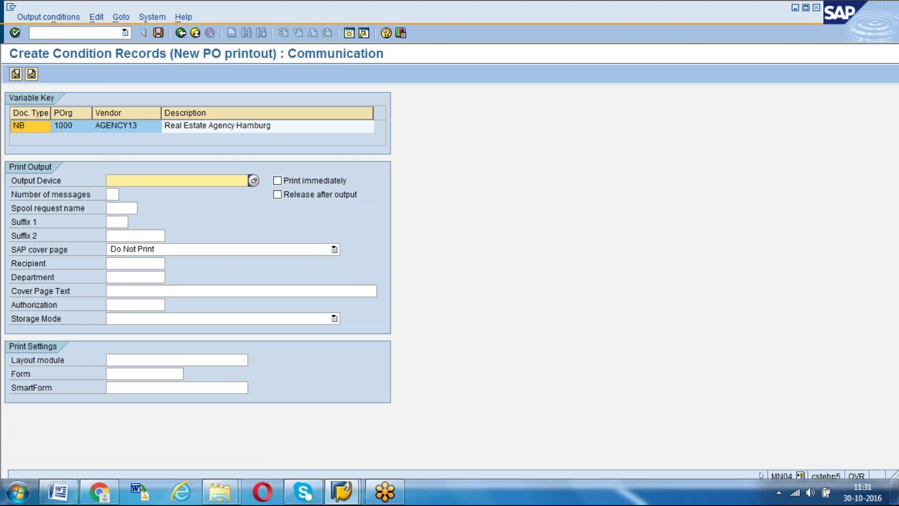
{"action": "type", "text": "lp01"}
{"action": "key", "text": "Return"}
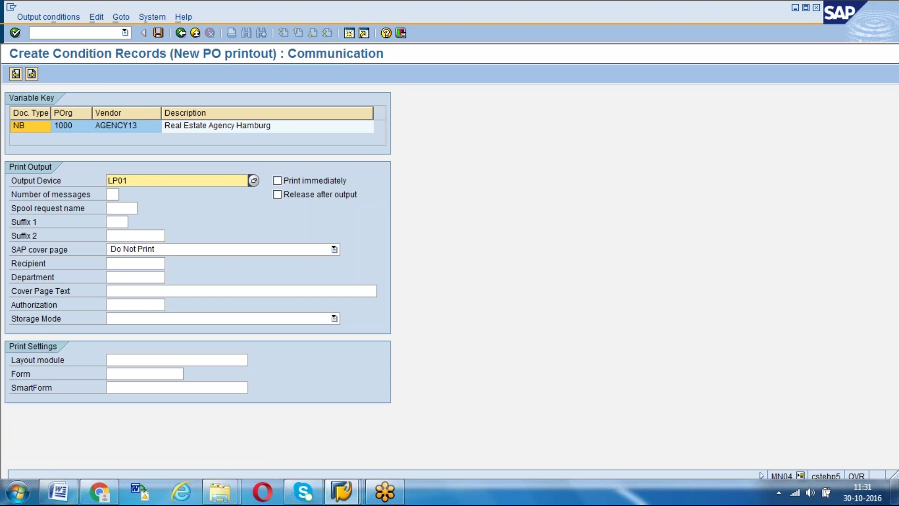
{"action": "left_click", "coordinate": [277, 181]}
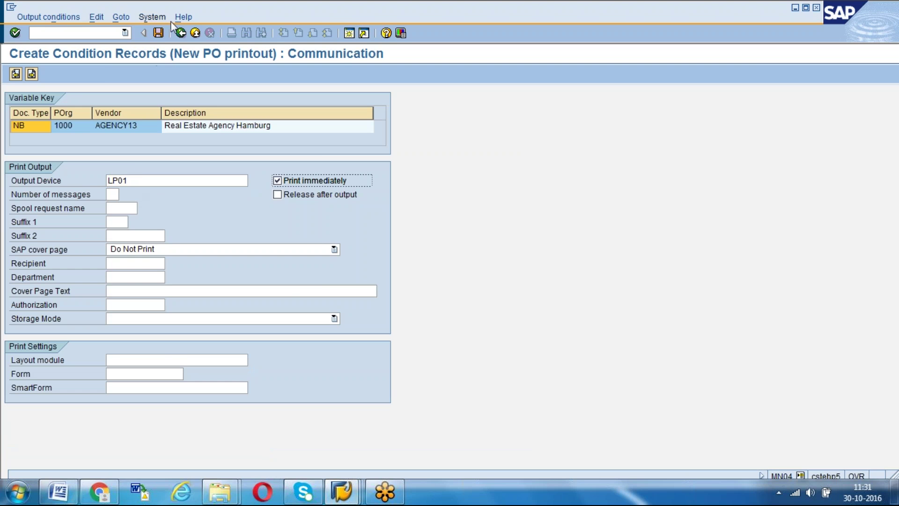
{"action": "left_click", "coordinate": [159, 34]}
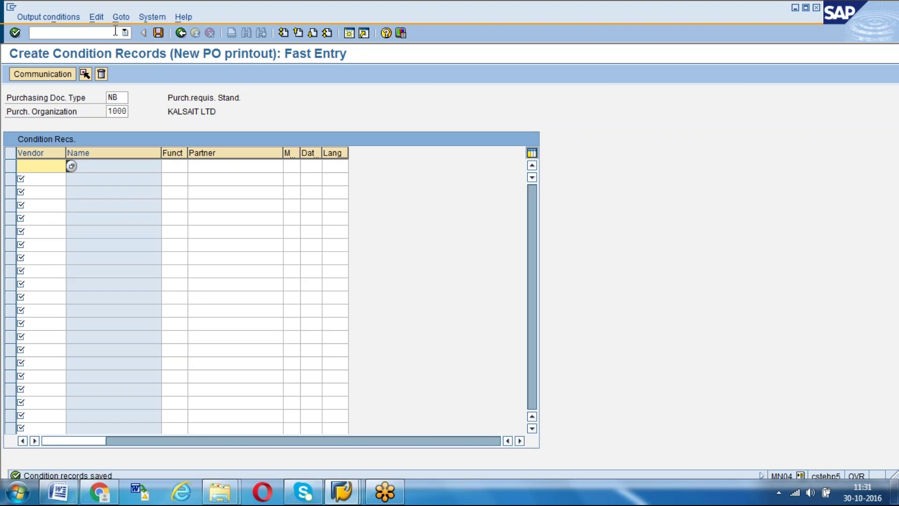
Open transaction ME21N and enter AGENCY13 as the vendor of the standard purchase order.
{"action": "type", "text": "/nm"}
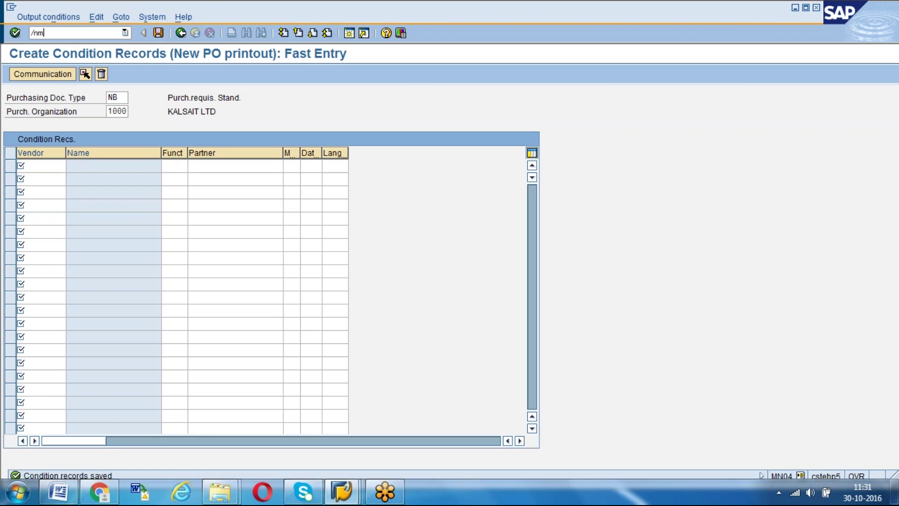
{"action": "type", "text": "e21n"}
{"action": "key", "text": "Return"}
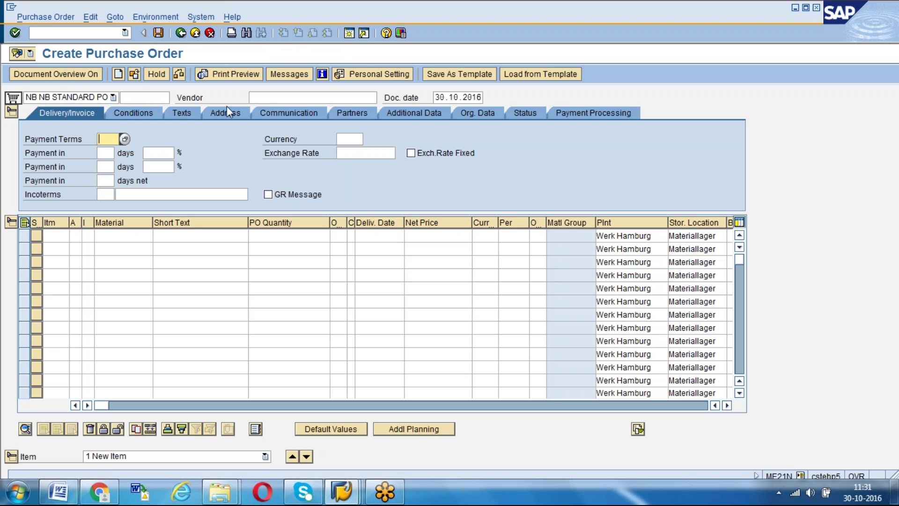
{"action": "left_click", "coordinate": [265, 97]}
{"action": "left_click", "coordinate": [267, 105]}
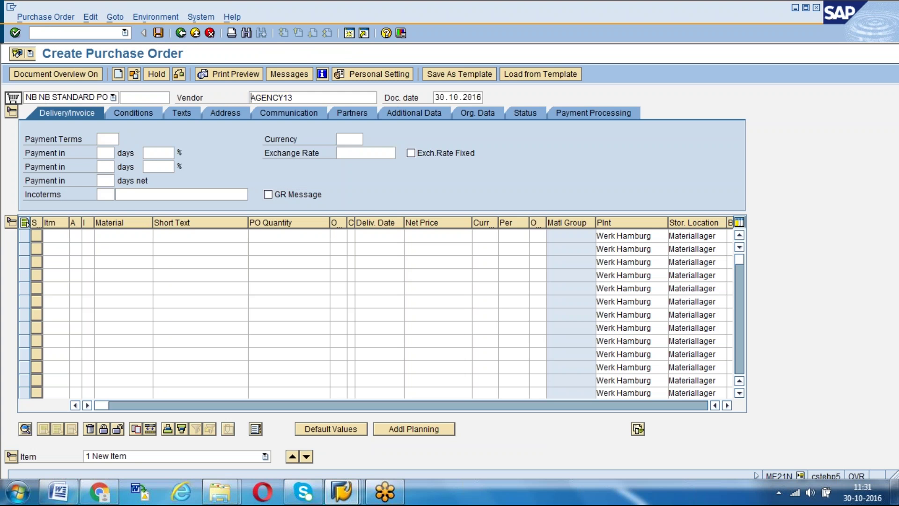
{"action": "key", "text": "Return"}
Add an item for material 2067 with a quantity of 100 and switch back to the header view.
{"action": "type", "text": "2067"}
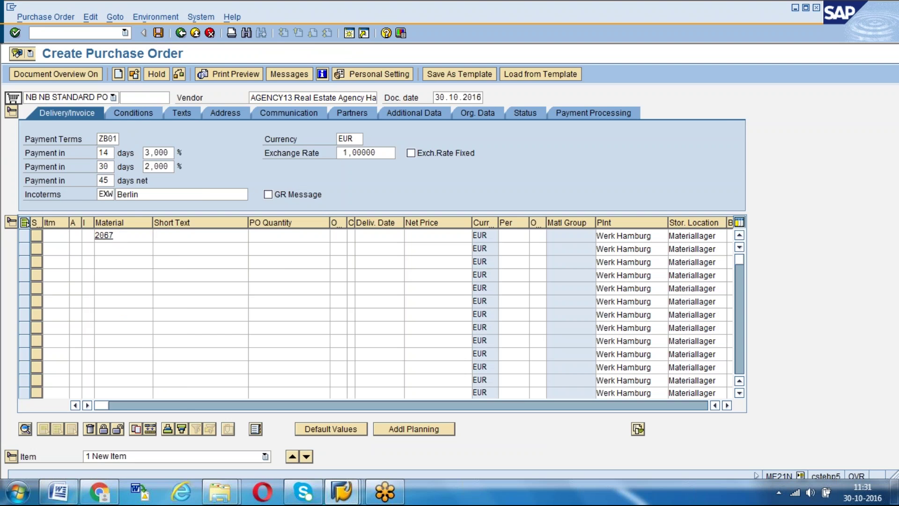
{"action": "key", "text": "Return"}
{"action": "type", "text": "1"}
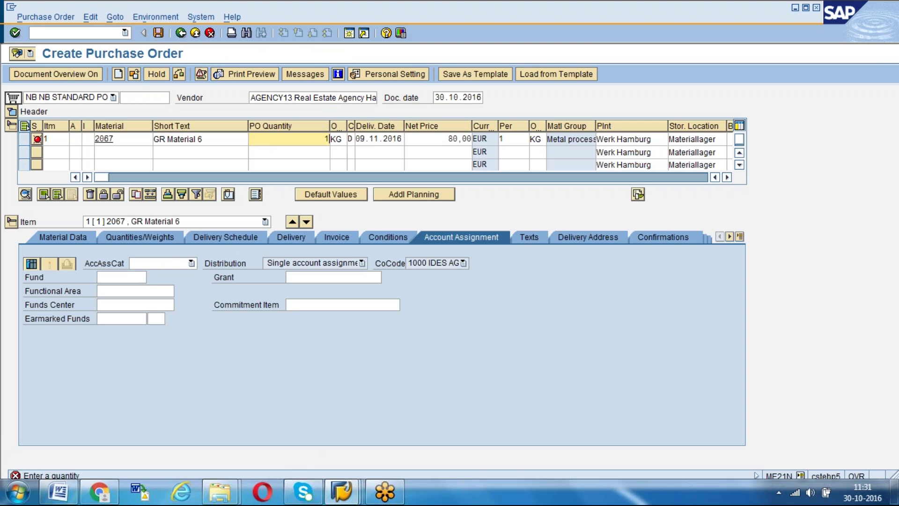
{"action": "type", "text": "00"}
{"action": "key", "text": "Return"}
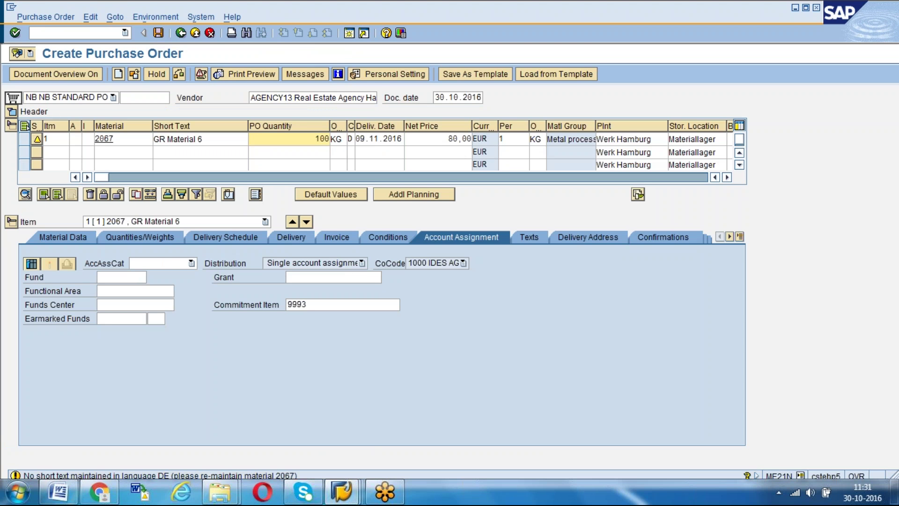
{"action": "key", "text": "ctrl+F2"}
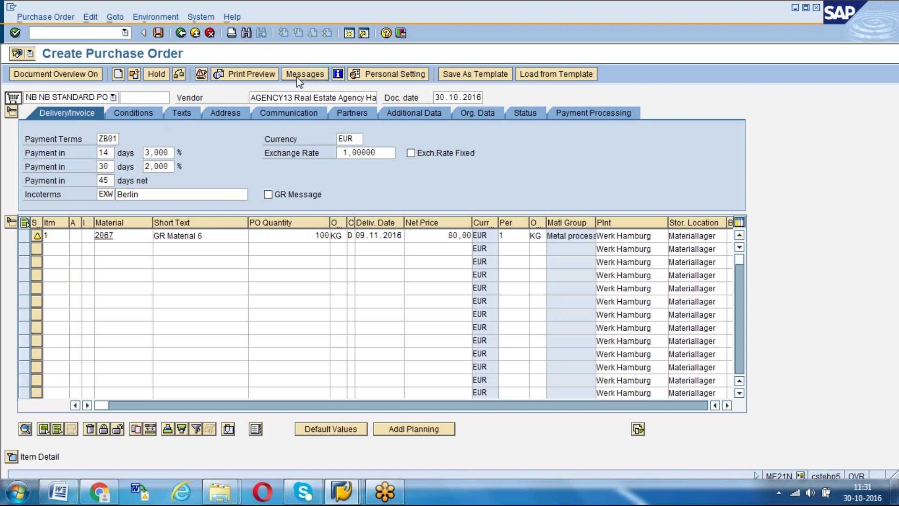
Open the purchase order's messages and check the medium, partner and communication method of the NEU output.
{"action": "left_click", "coordinate": [296, 74]}
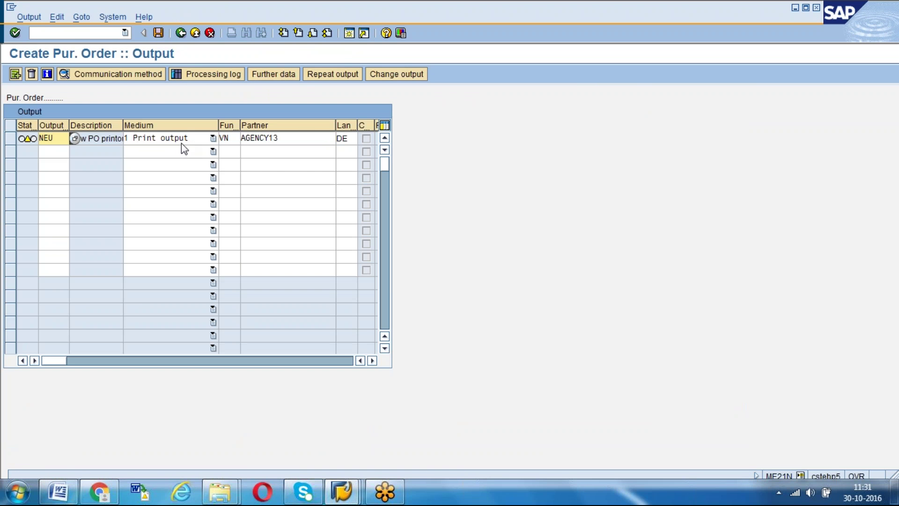
{"action": "left_click", "coordinate": [298, 138]}
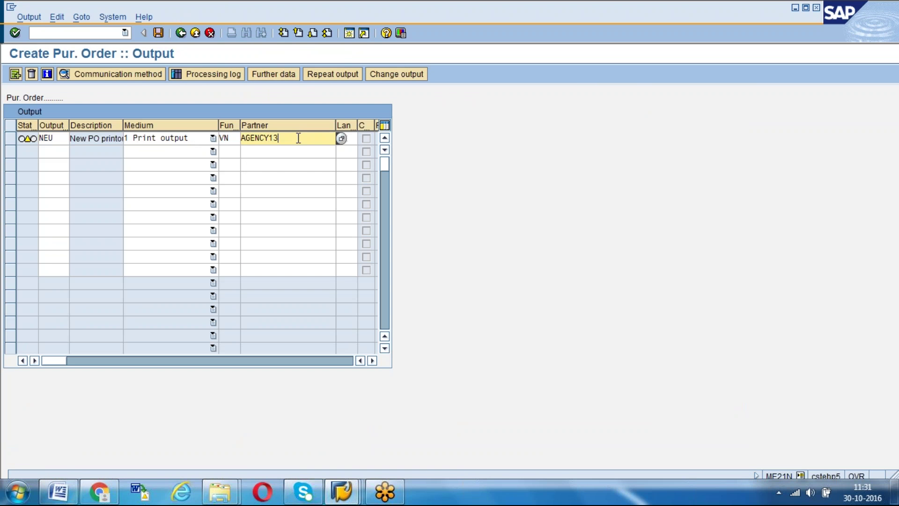
{"action": "left_click", "coordinate": [10, 140]}
{"action": "left_click", "coordinate": [54, 138]}
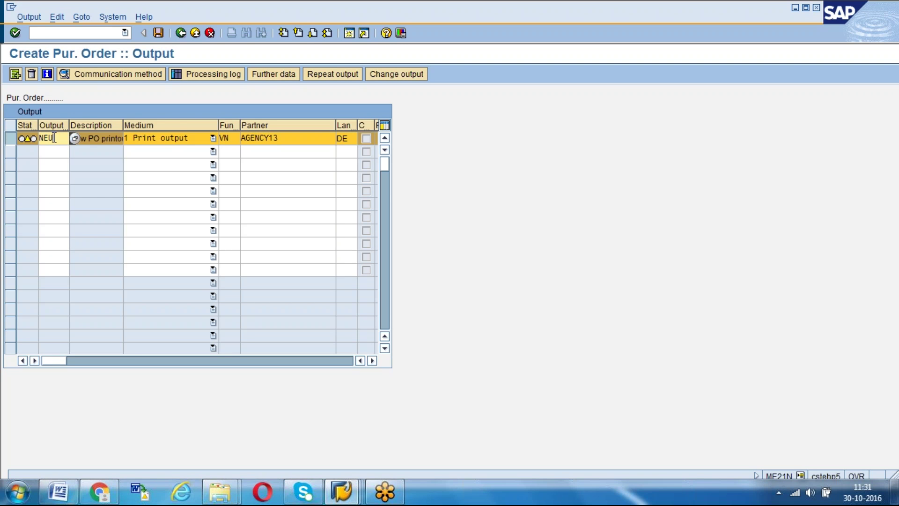
{"action": "left_click", "coordinate": [264, 139]}
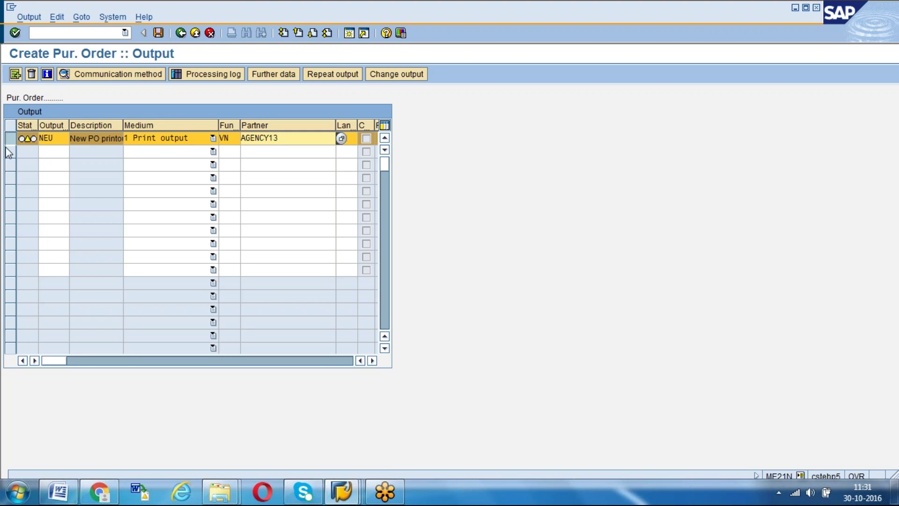
{"action": "left_click", "coordinate": [105, 75]}
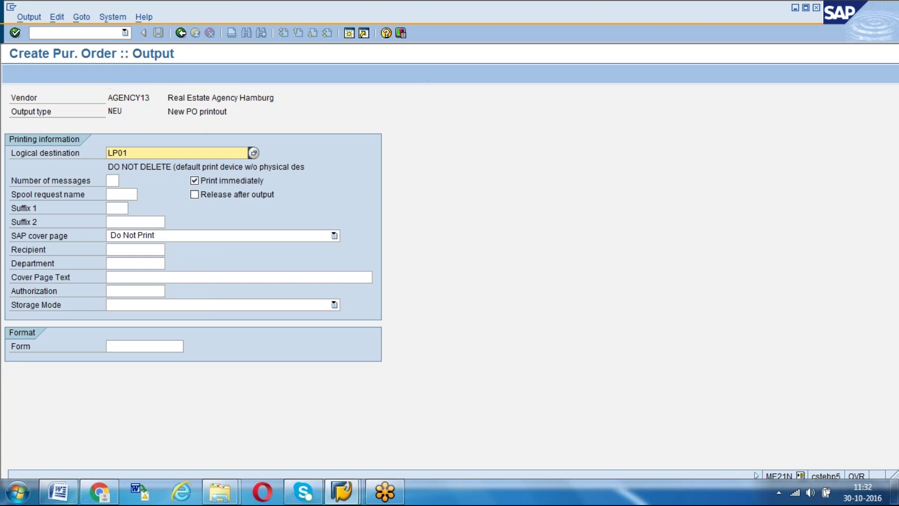
{"action": "left_click", "coordinate": [181, 33]}
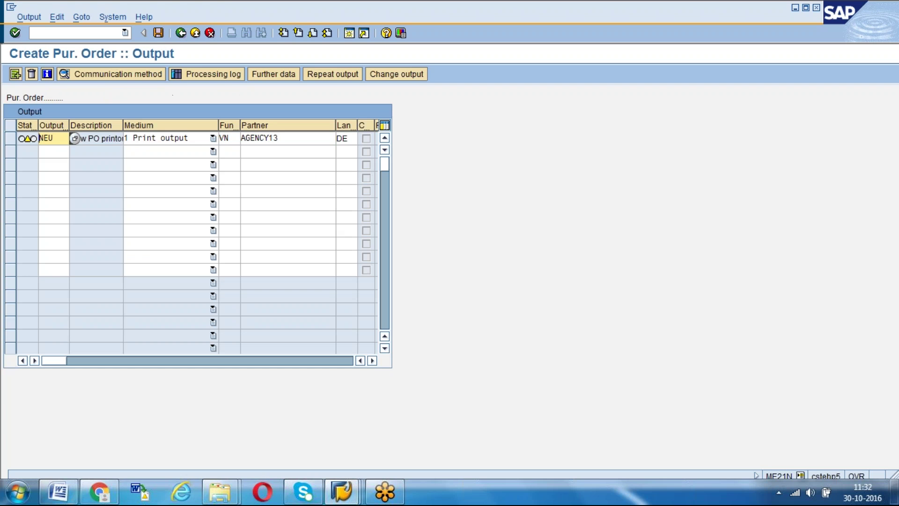
Check the dispatch time in the NEU output's further data, and save the purchase order.
{"action": "left_click", "coordinate": [9, 141]}
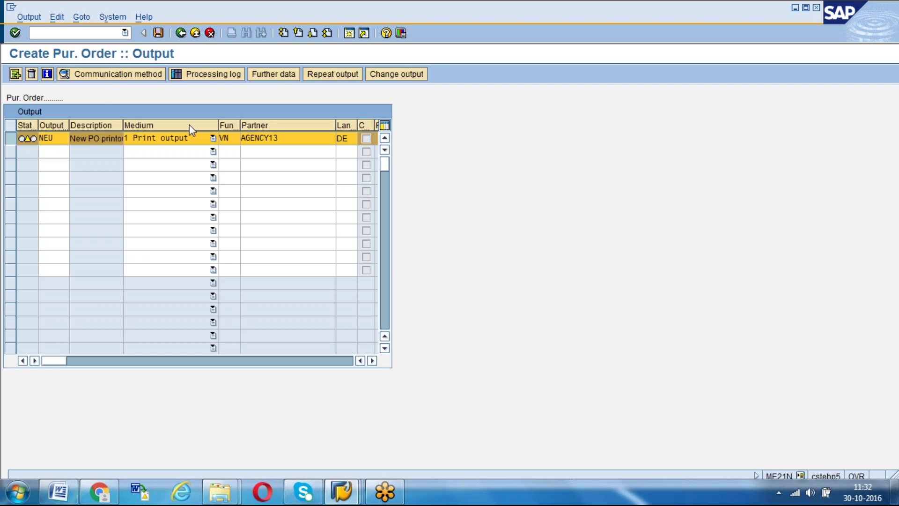
{"action": "left_click", "coordinate": [276, 74]}
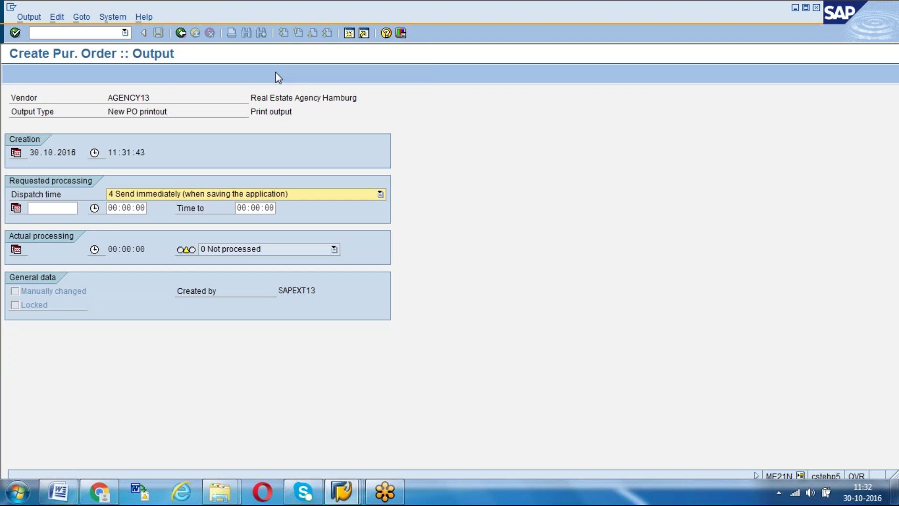
{"action": "left_click", "coordinate": [283, 195]}
{"action": "left_click", "coordinate": [234, 237]}
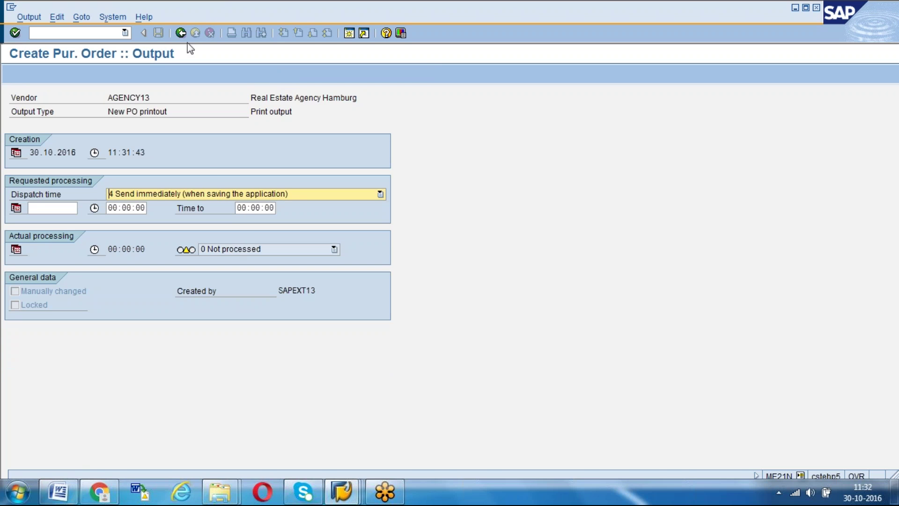
{"action": "left_click", "coordinate": [181, 33]}
{"action": "left_click", "coordinate": [181, 33]}
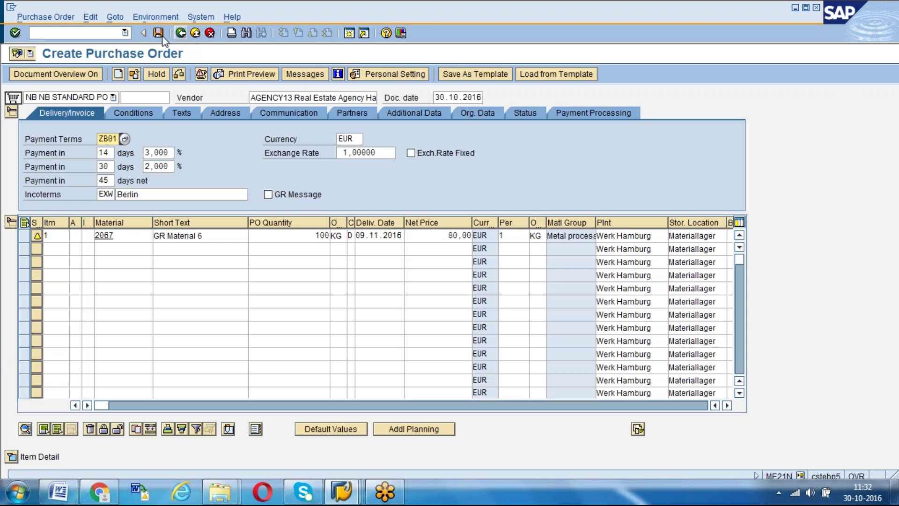
{"action": "key", "text": "ctrl+s"}
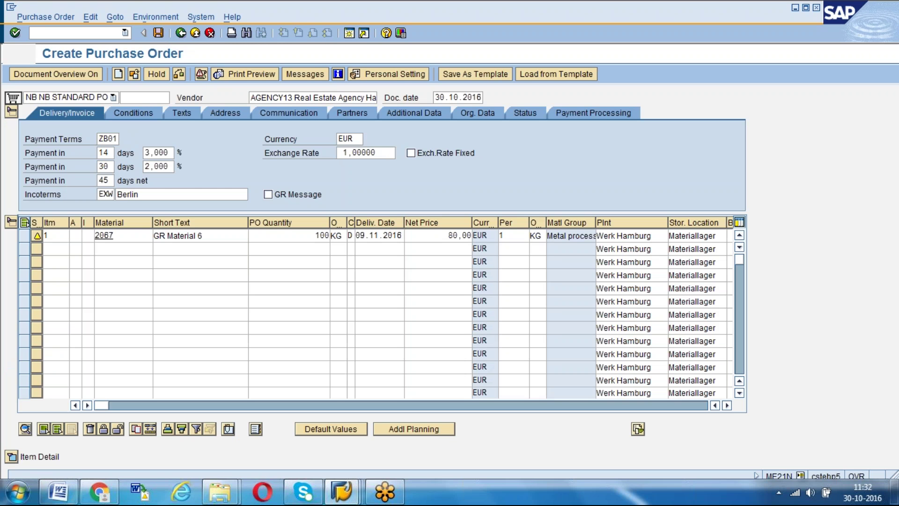